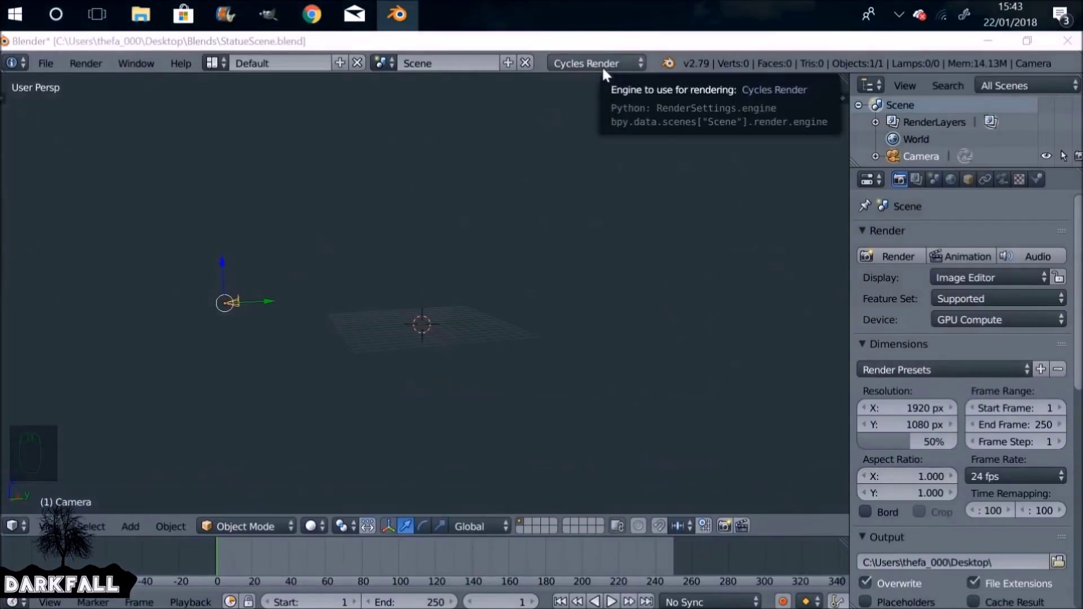
Keep Cycles Render as the engine and raise the resolution scale from 50% to 100%.
click(602, 65)
click(602, 65)
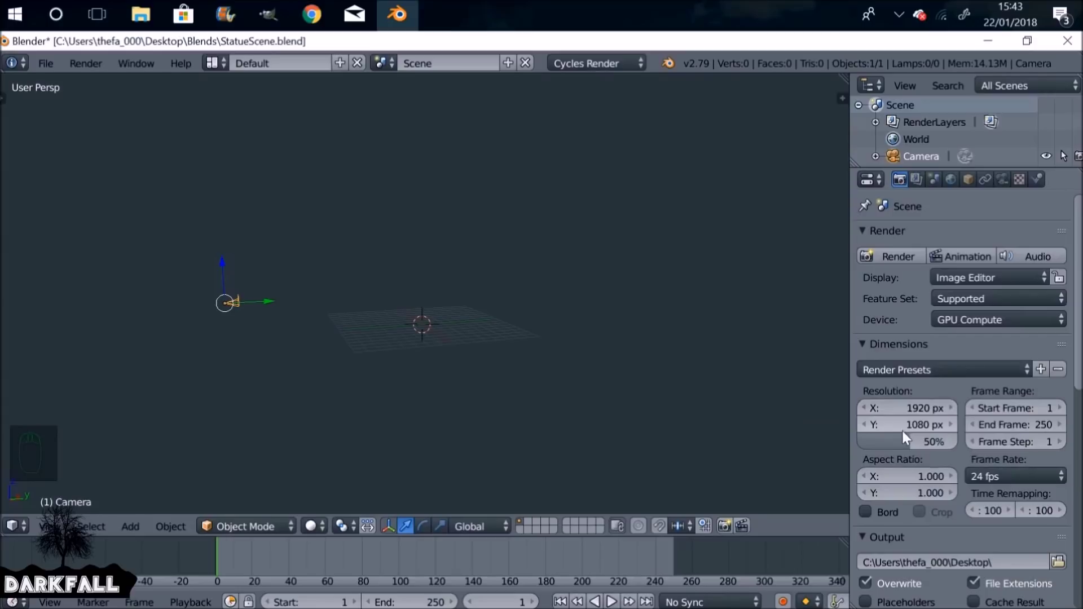
drag(910, 440, 953, 439)
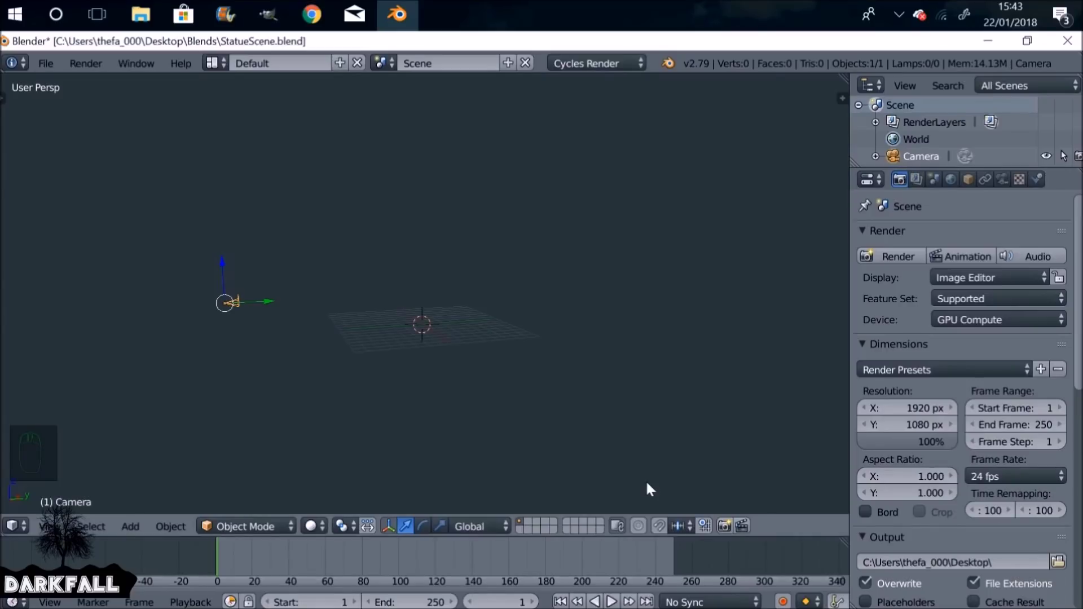
Turn the main area into the Movie Clip Editor and load 717954715.mp4 from Desktop/Videoassets.
click(17, 525)
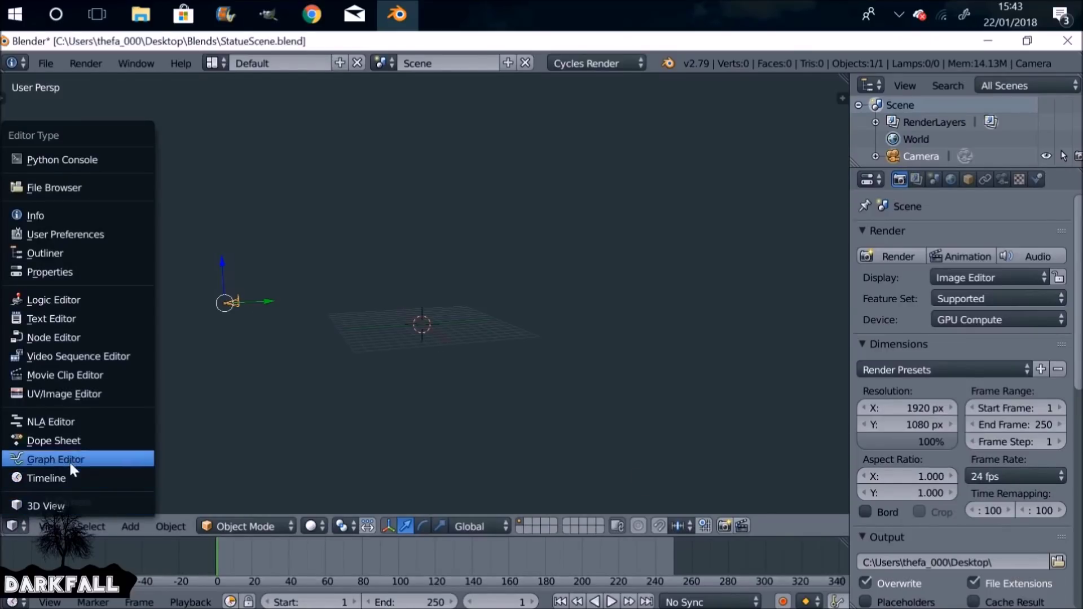
click(95, 375)
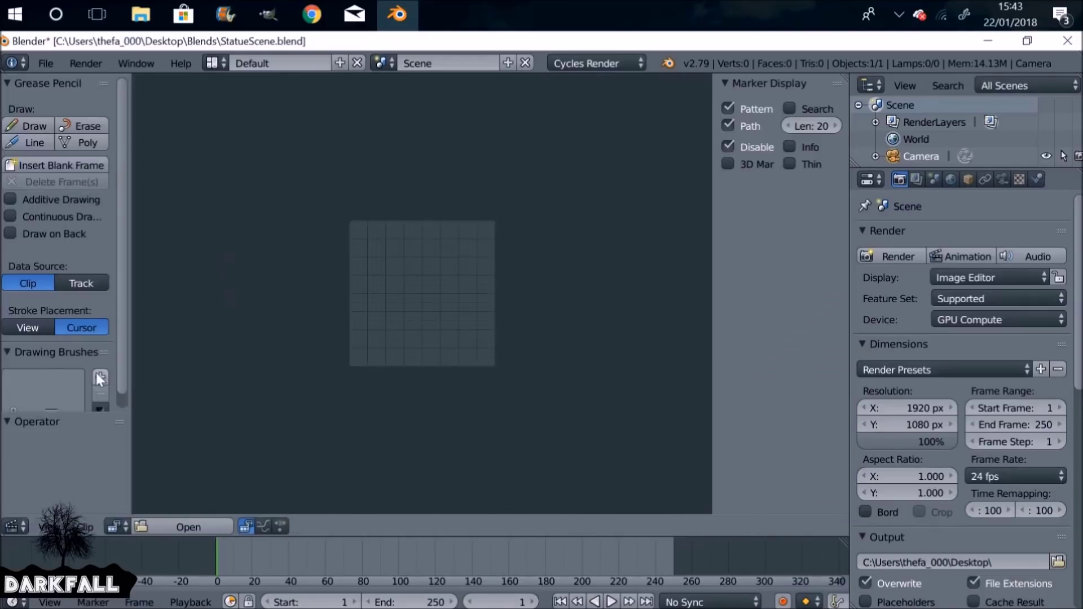
click(183, 526)
click(36, 270)
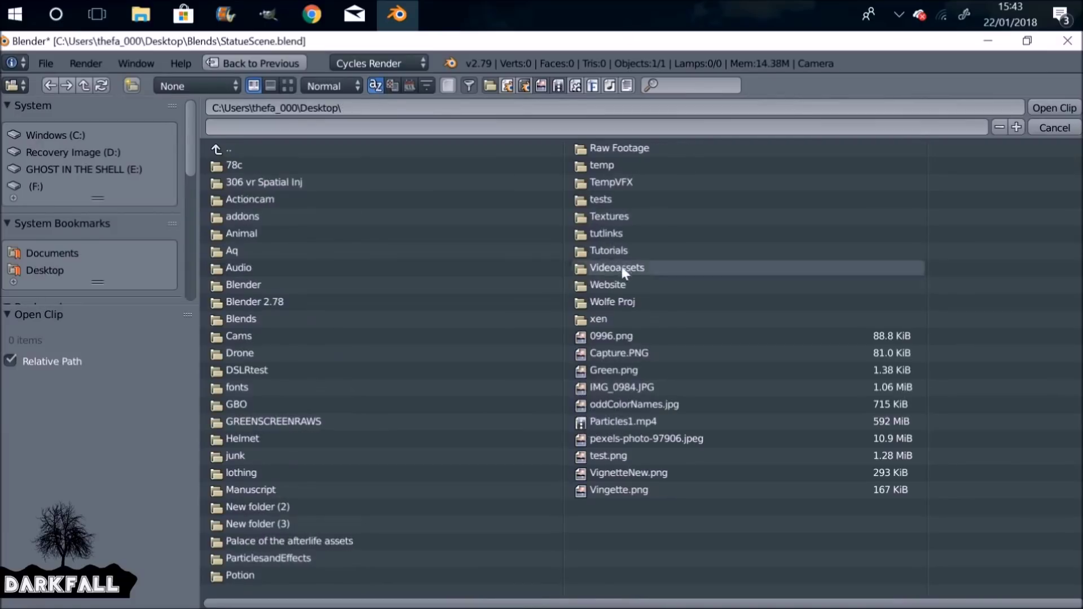
click(615, 270)
click(287, 85)
click(787, 249)
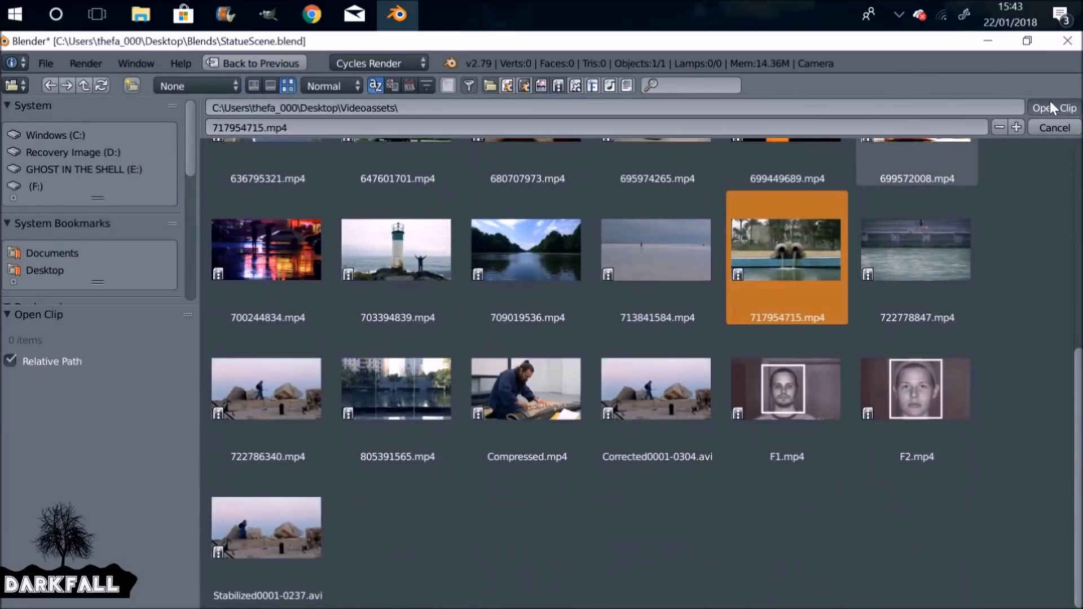
click(1051, 105)
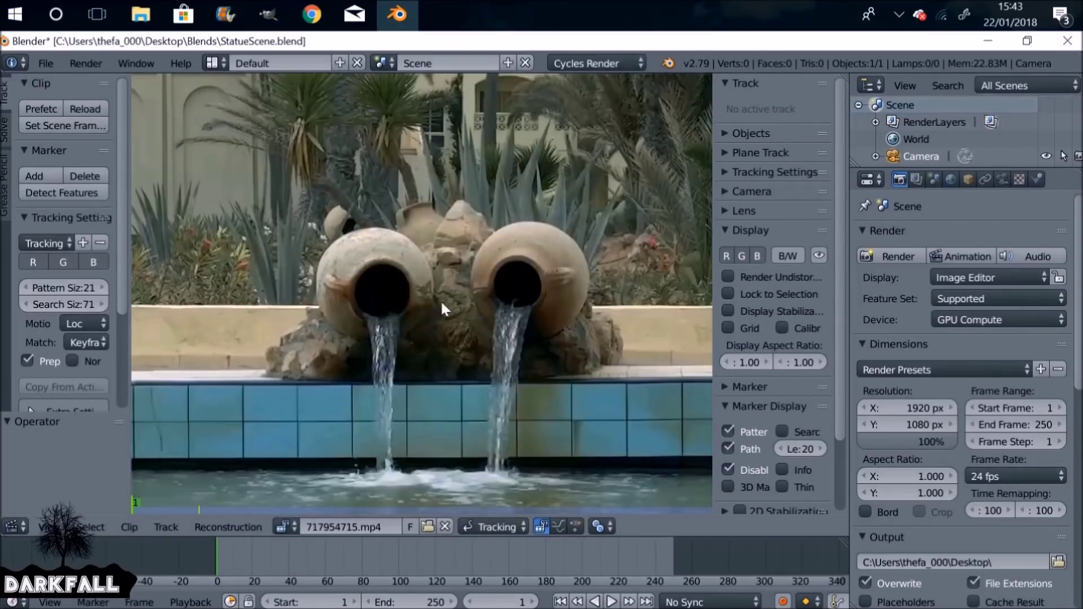
Hide the clip editor's tool shelf and side panel, then switch the area back to 3D View.
scroll(440, 300, down, 3)
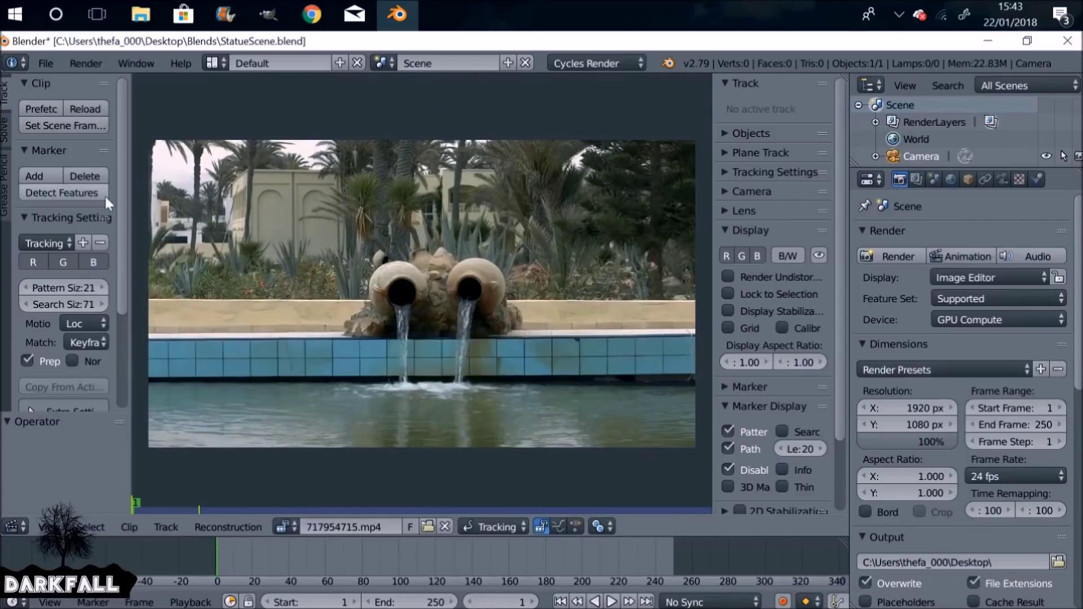
key(t)
key(n)
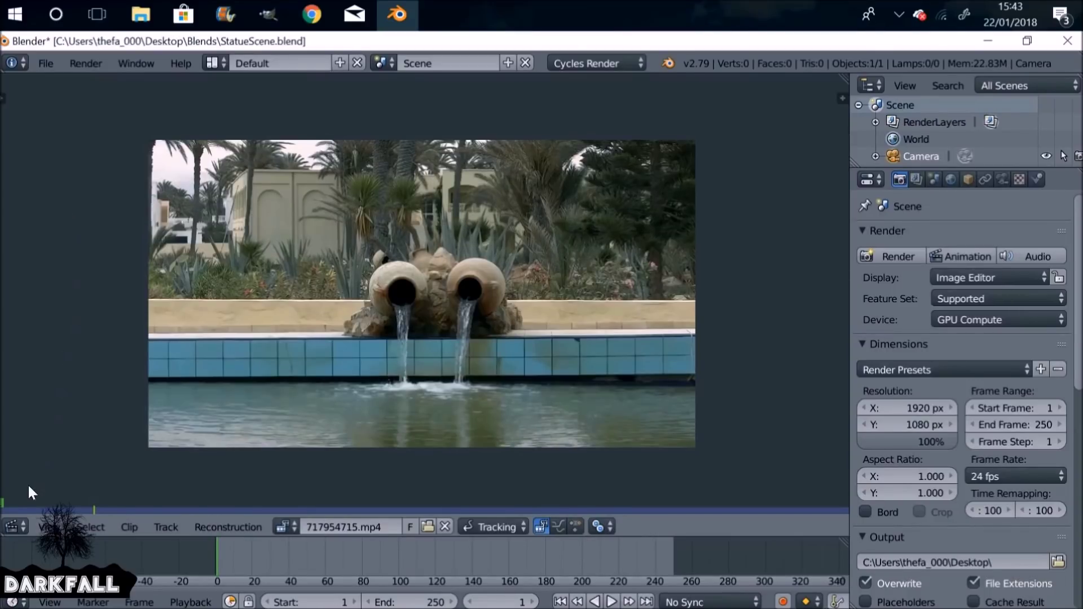
click(11, 522)
click(23, 509)
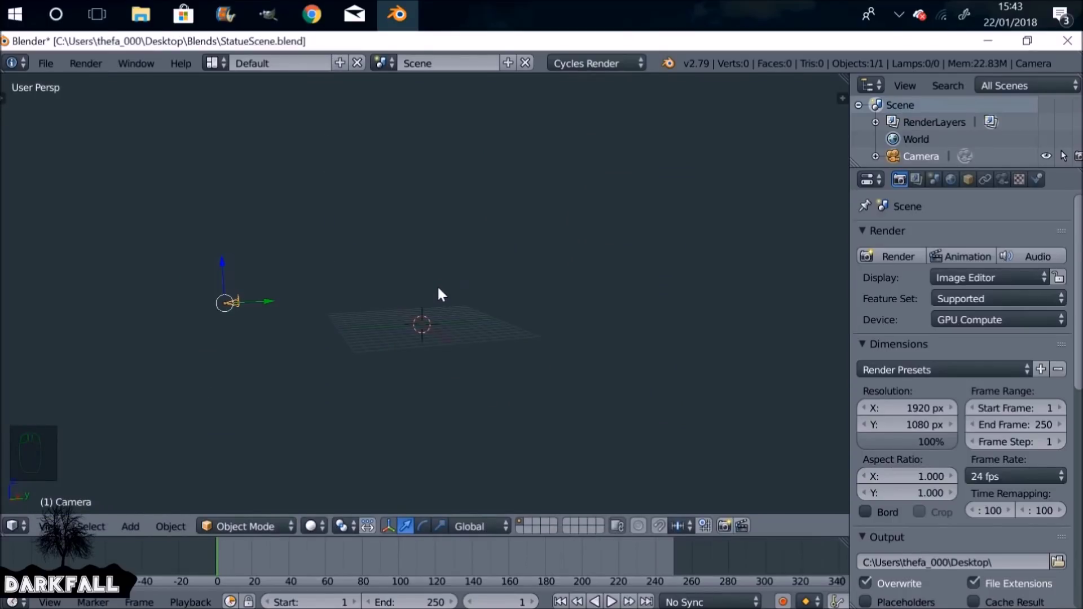
Append the Buddha_Statue object from Buddha Statue GLSL.blend using File > Append.
click(53, 65)
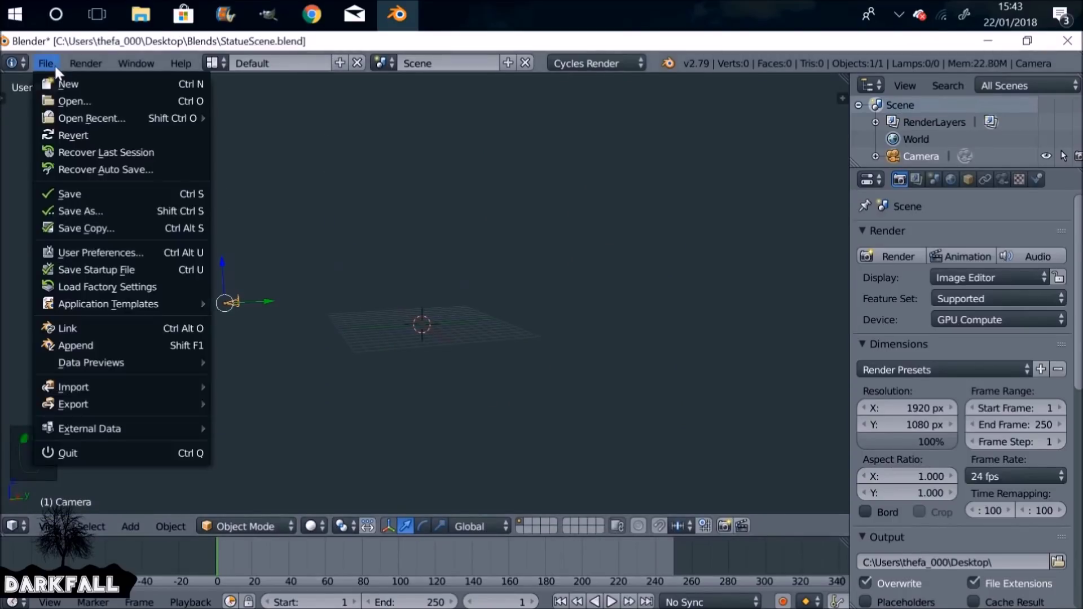
click(97, 345)
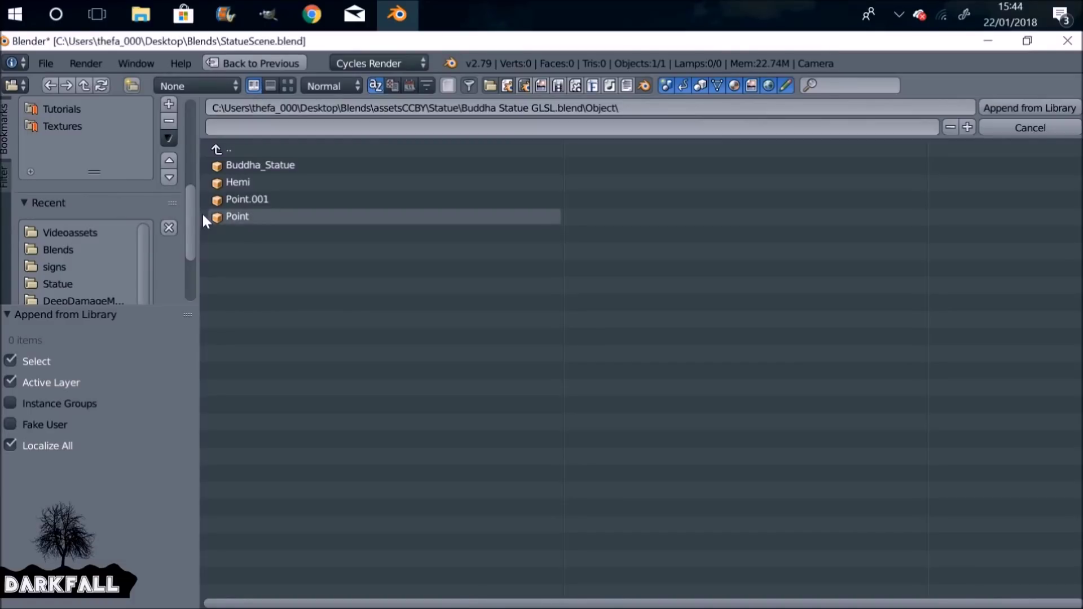
click(297, 164)
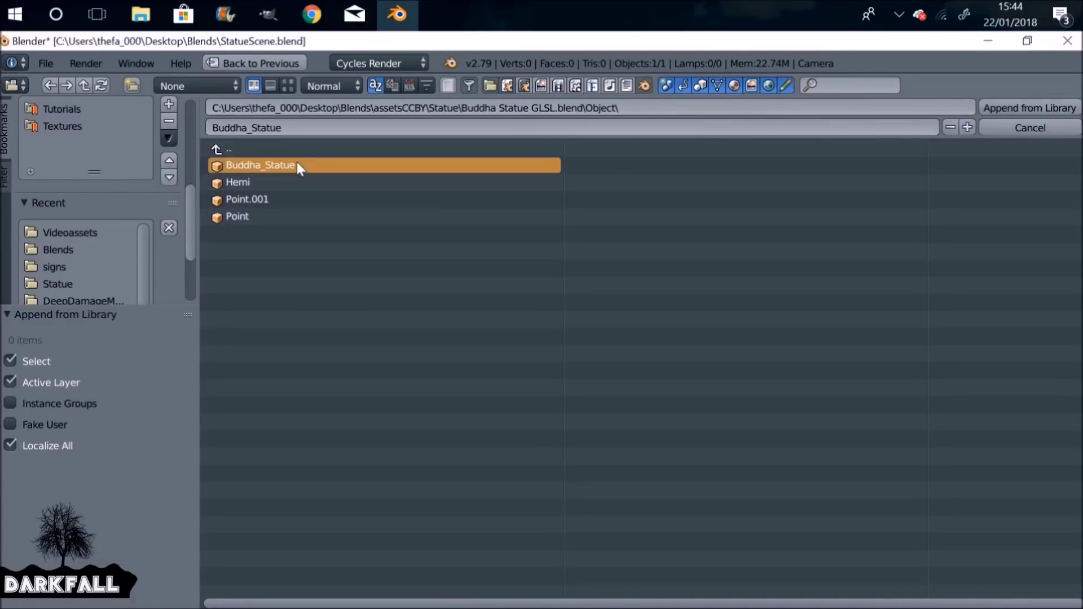
click(1027, 110)
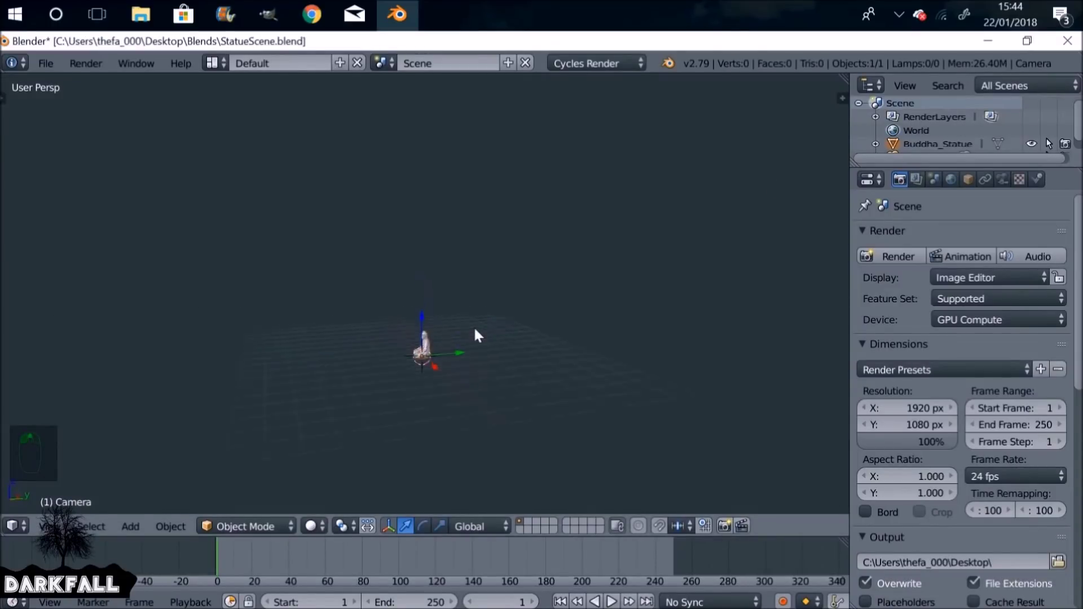
Look through the camera and move it along the Y and Z axes until the statue is centred.
scroll(454, 367, up, 5)
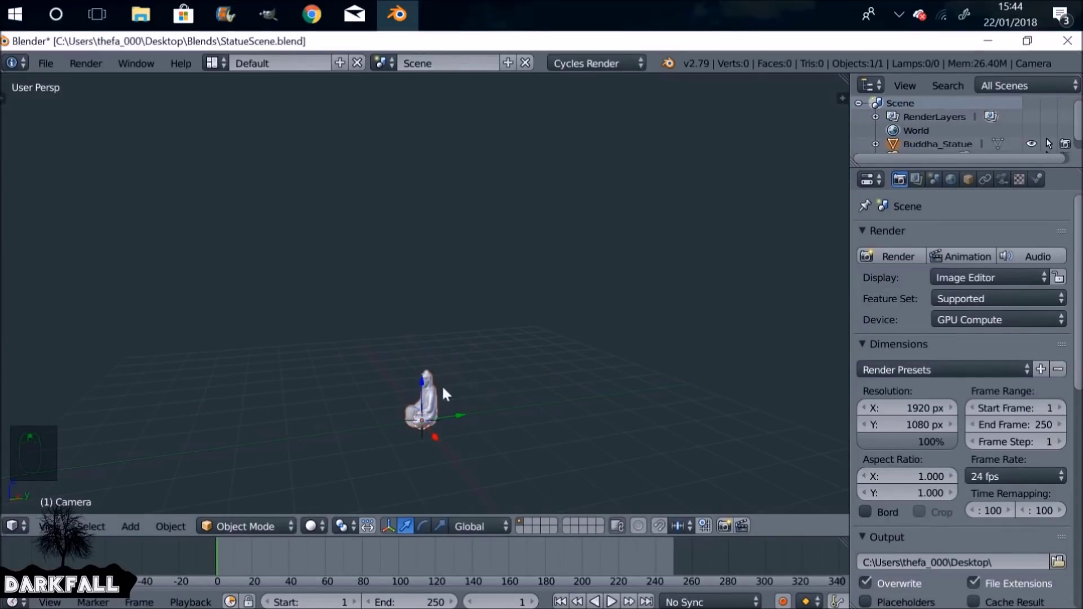
key(KP_0)
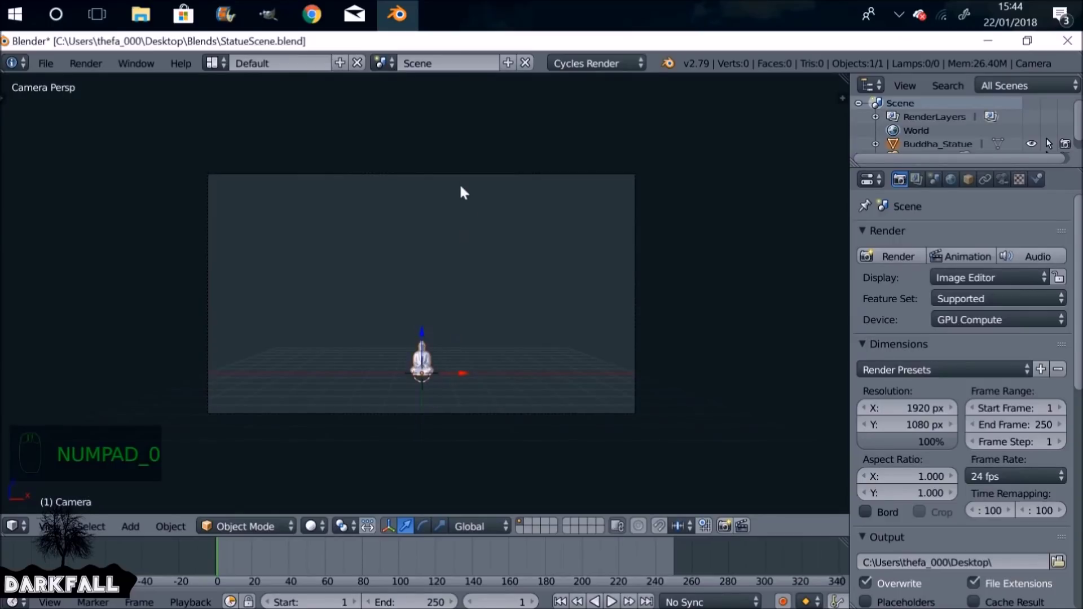
key(g)
click(482, 334)
key(g)
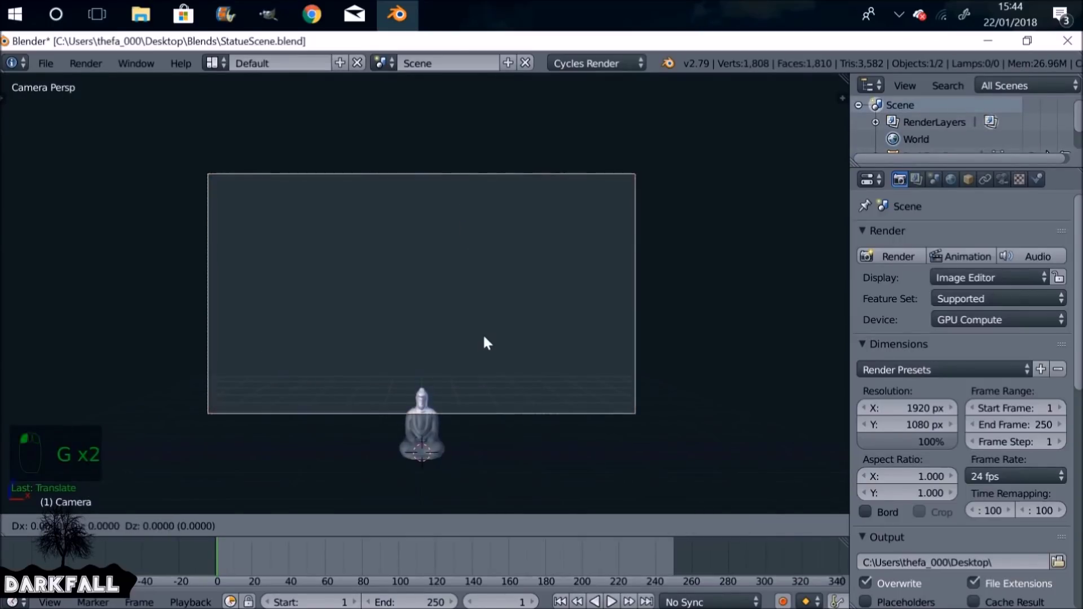
middle_click(483, 333)
click(478, 92)
key(g)
middle_click(495, 162)
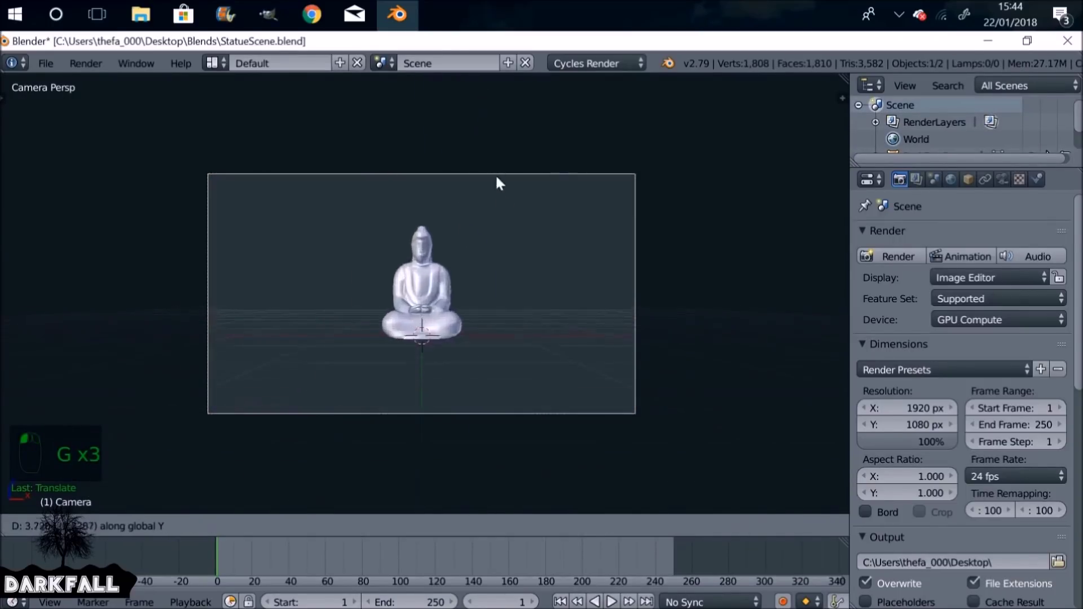
click(496, 171)
key(g)
middle_click(495, 169)
click(495, 172)
Render a test image of the scene, then close the render with Esc.
click(880, 250)
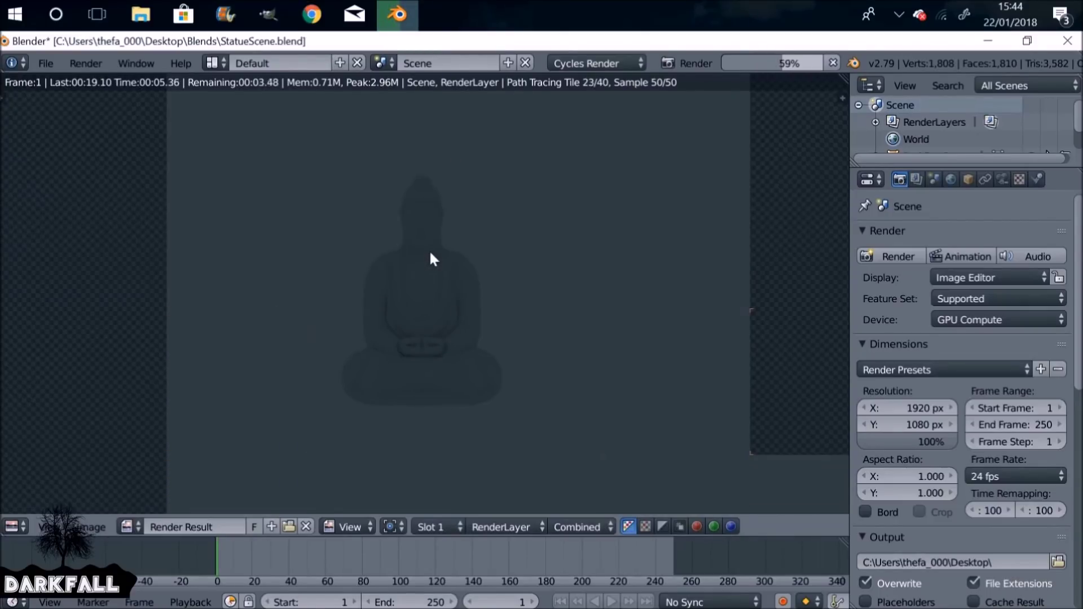
scroll(430, 254, down, 3)
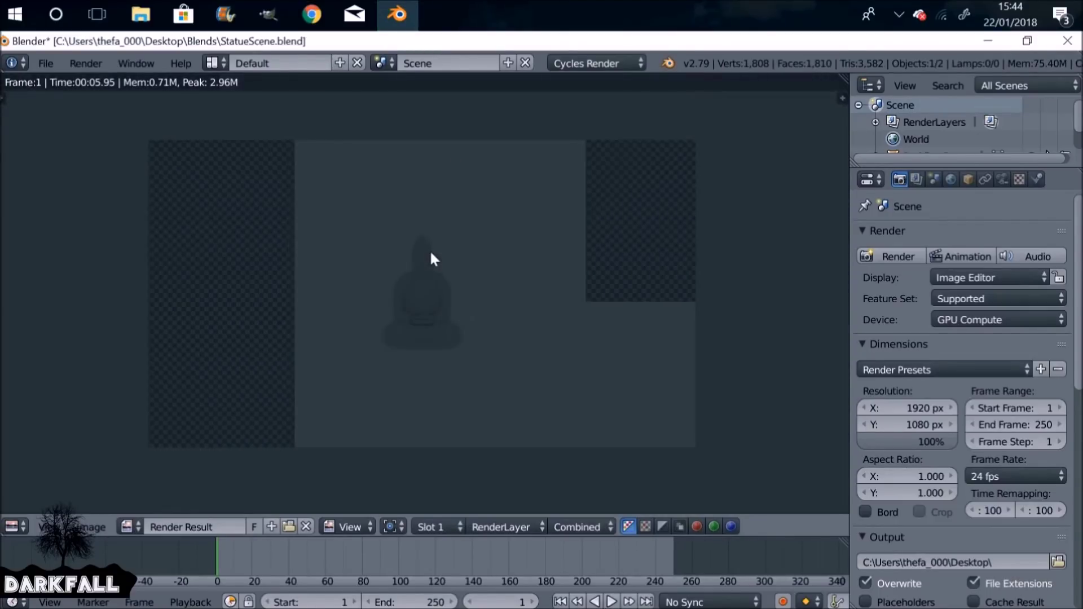
key(Escape)
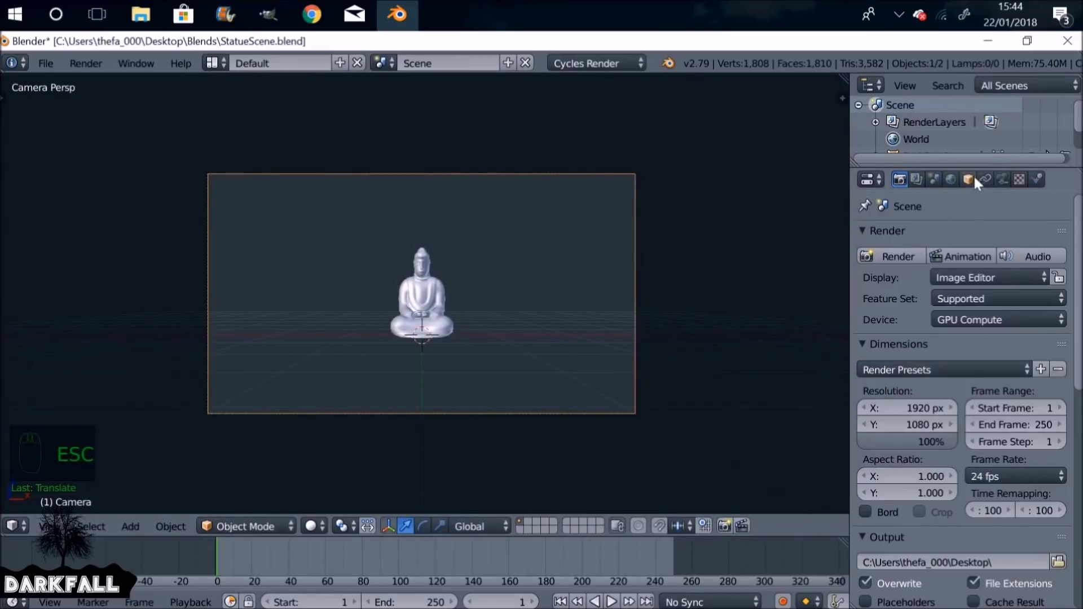
Brighten the World background colour from 0.054 to about 0.864, then select the statue.
click(951, 180)
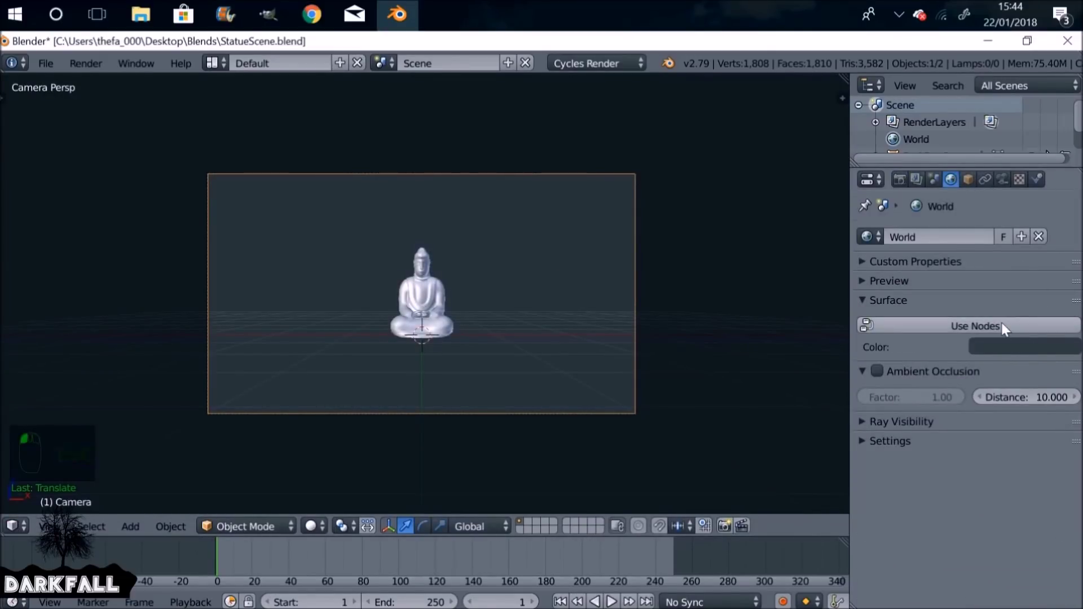
click(1010, 349)
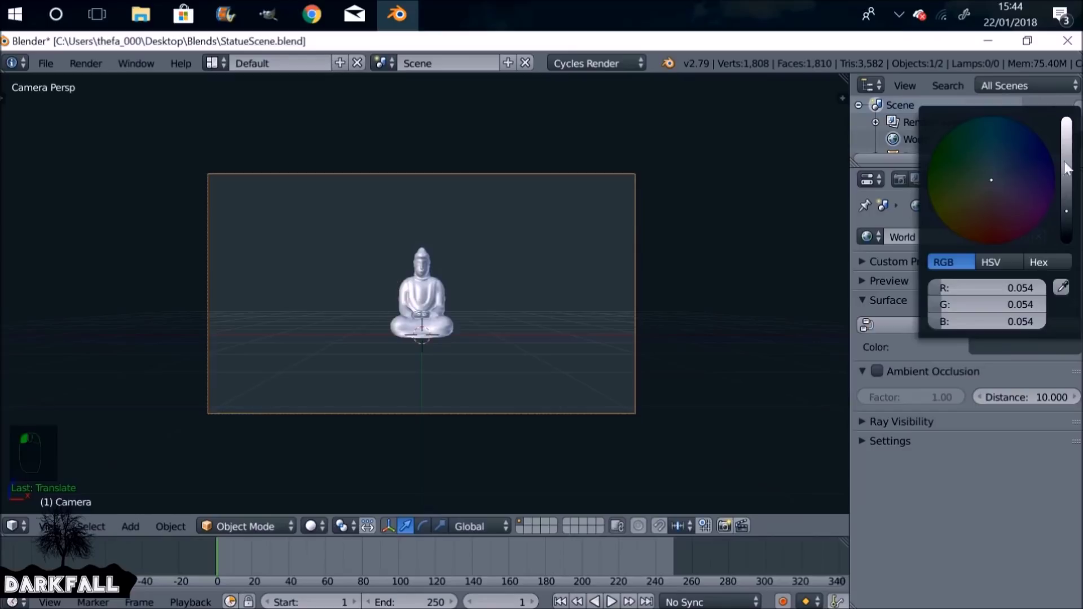
drag(1067, 211, 1066, 123)
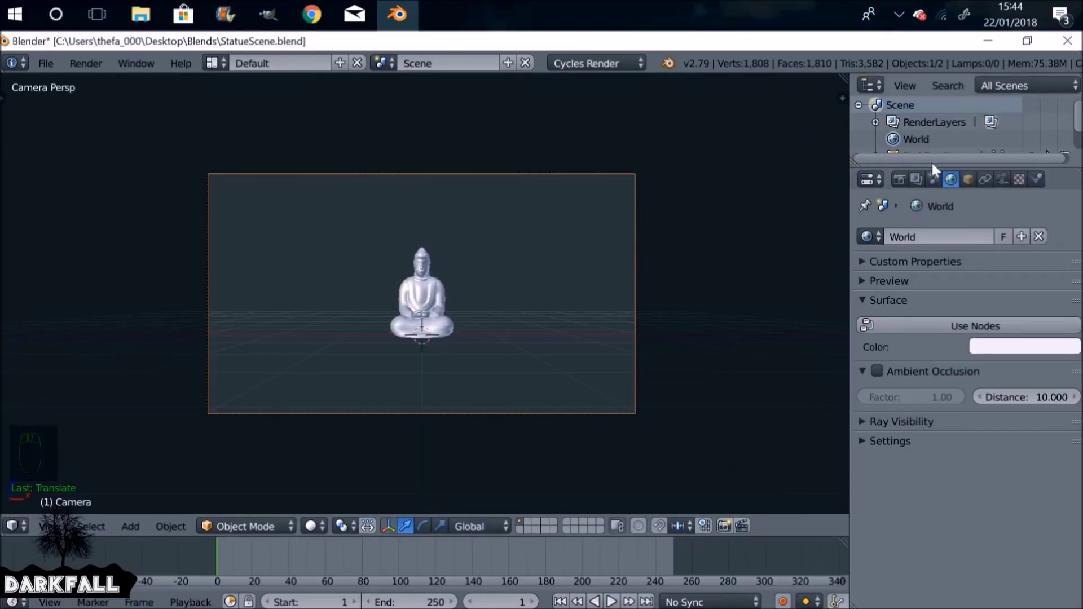
click(903, 181)
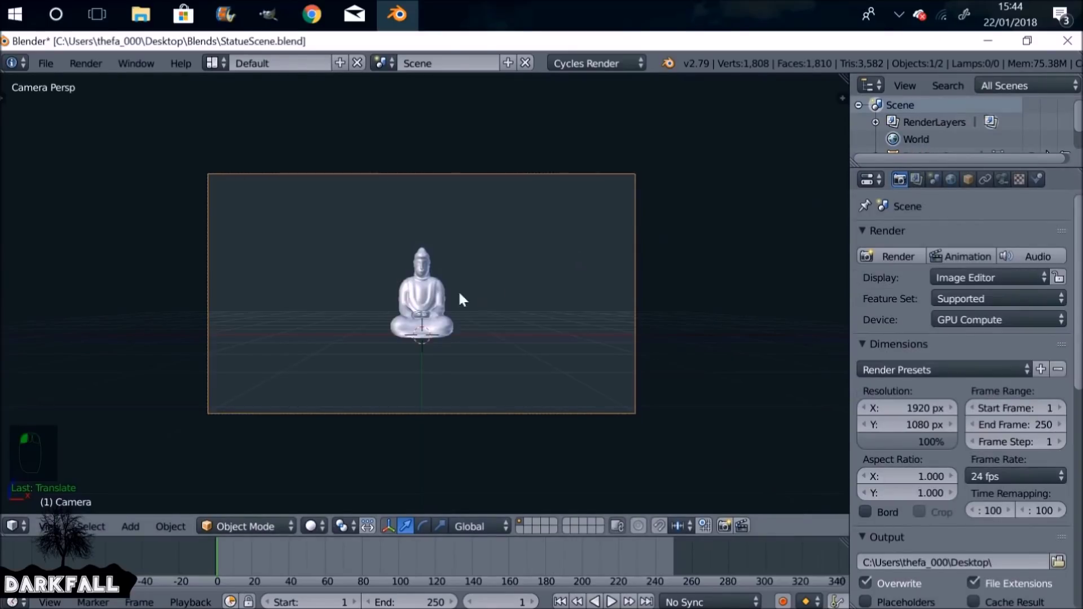
right_click(430, 294)
Split off a right-hand area as a UV/Image Editor, widen it and unlink Render Result.
drag(842, 97, 515, 108)
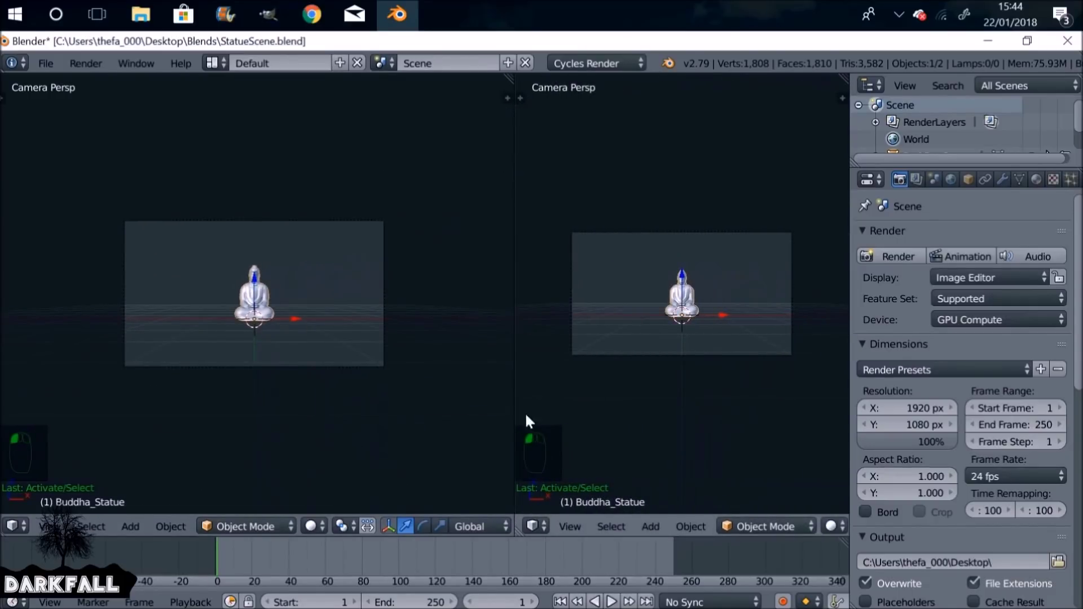
click(537, 525)
click(554, 391)
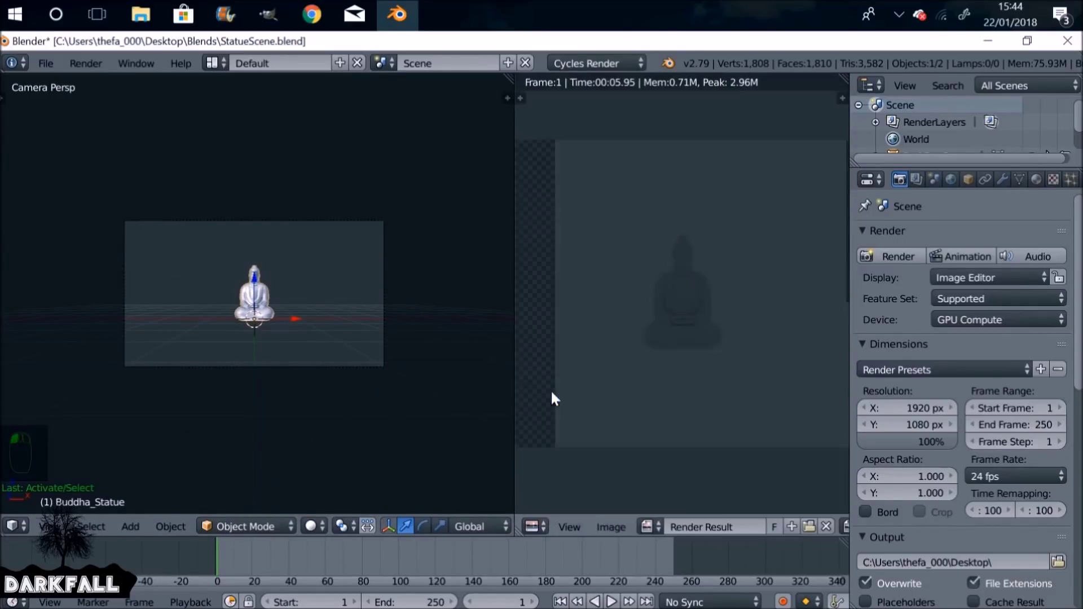
drag(513, 304, 388, 327)
click(692, 527)
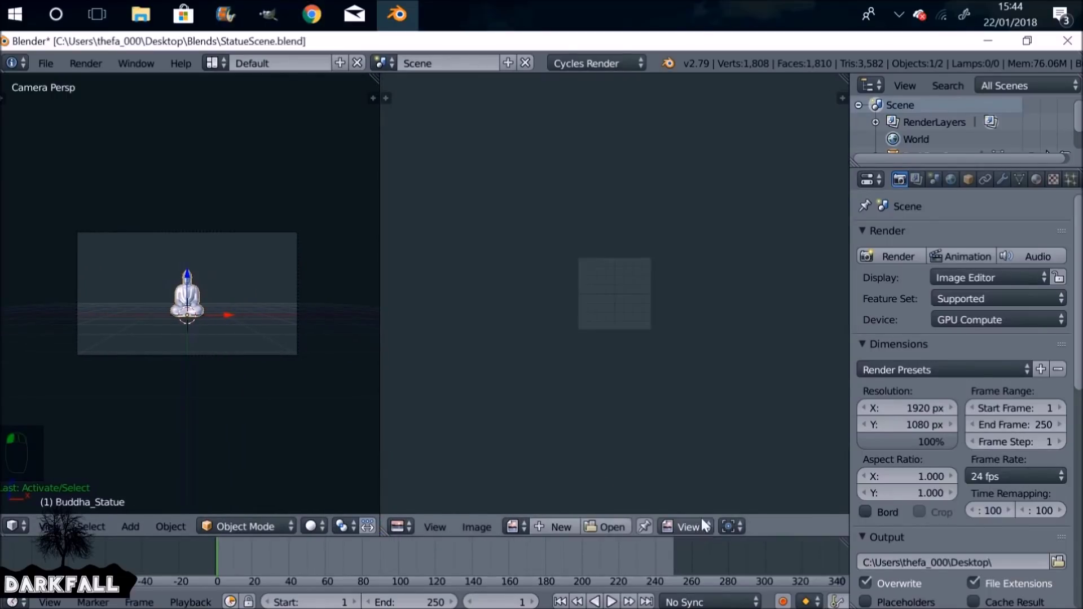
Split the image editor into top and bottom halves and make the lower half a Node Editor.
drag(842, 86, 665, 277)
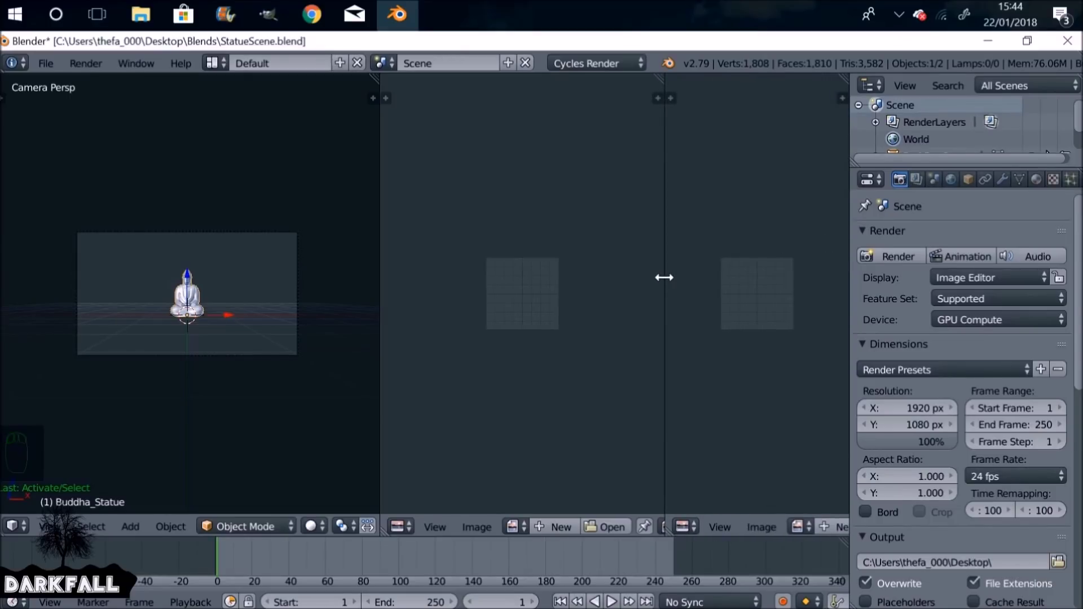
right_click(663, 275)
click(664, 275)
click(745, 238)
drag(842, 79, 839, 320)
click(398, 526)
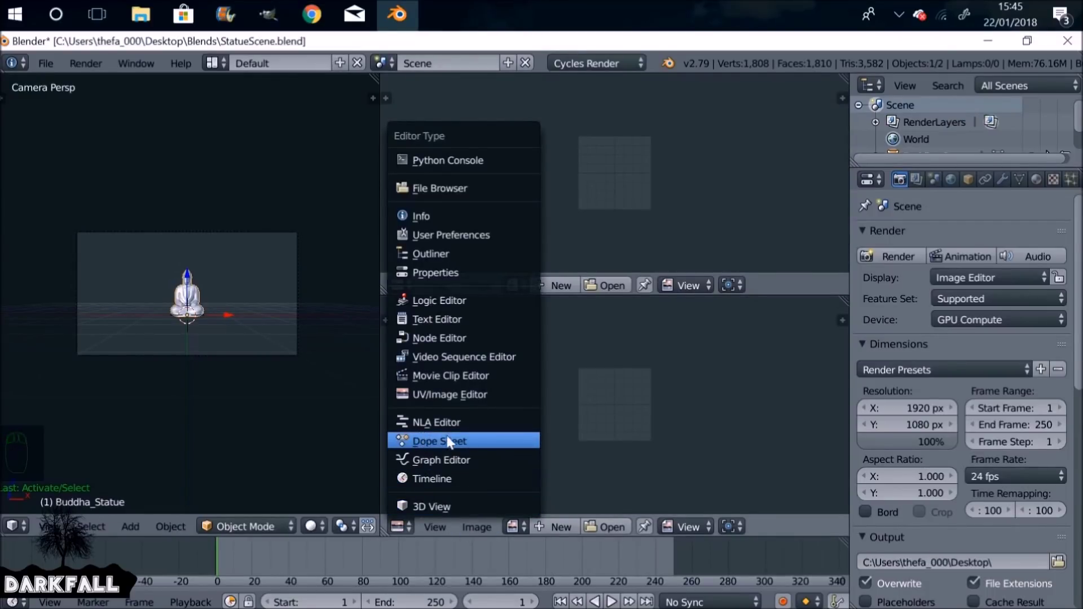
click(467, 339)
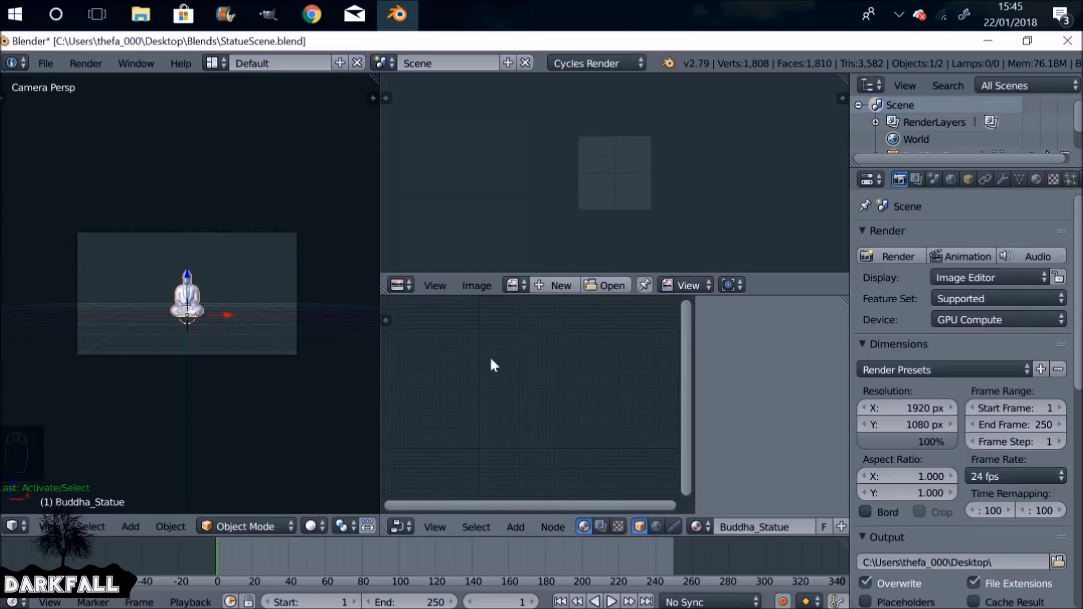
Enable nodes on the statue material and replace Diffuse BSDF with a Principled BSDF driving Surface.
click(1036, 179)
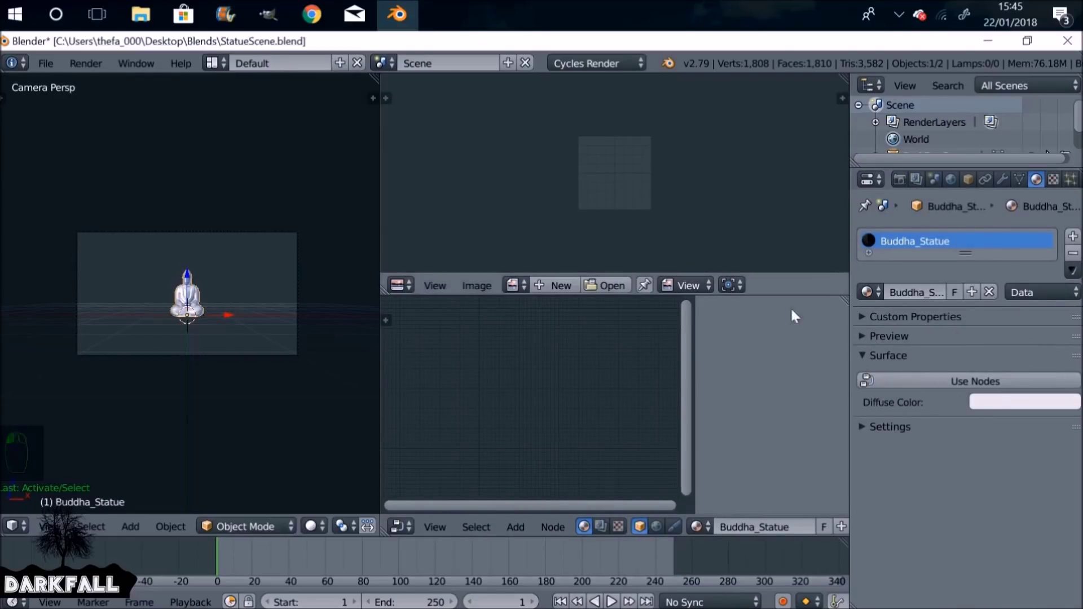
key(n)
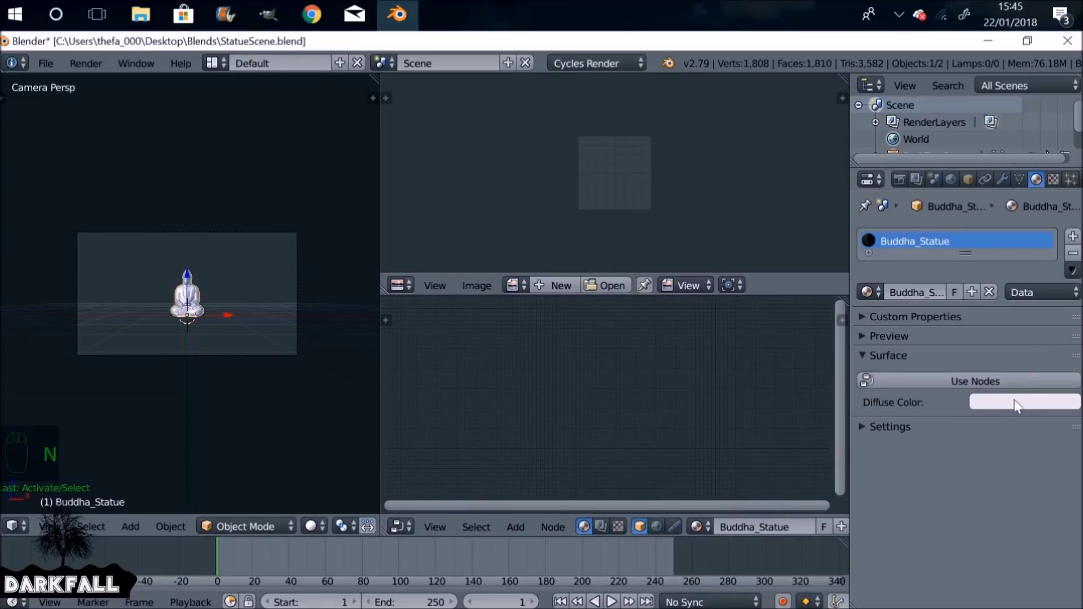
click(1025, 376)
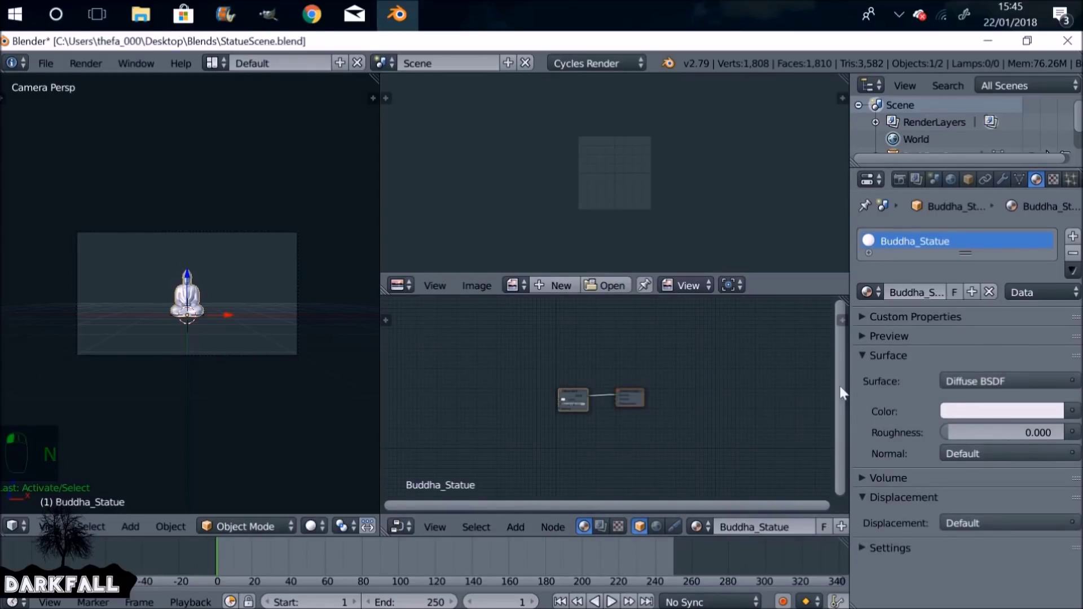
scroll(635, 431, up, 3)
right_click(544, 388)
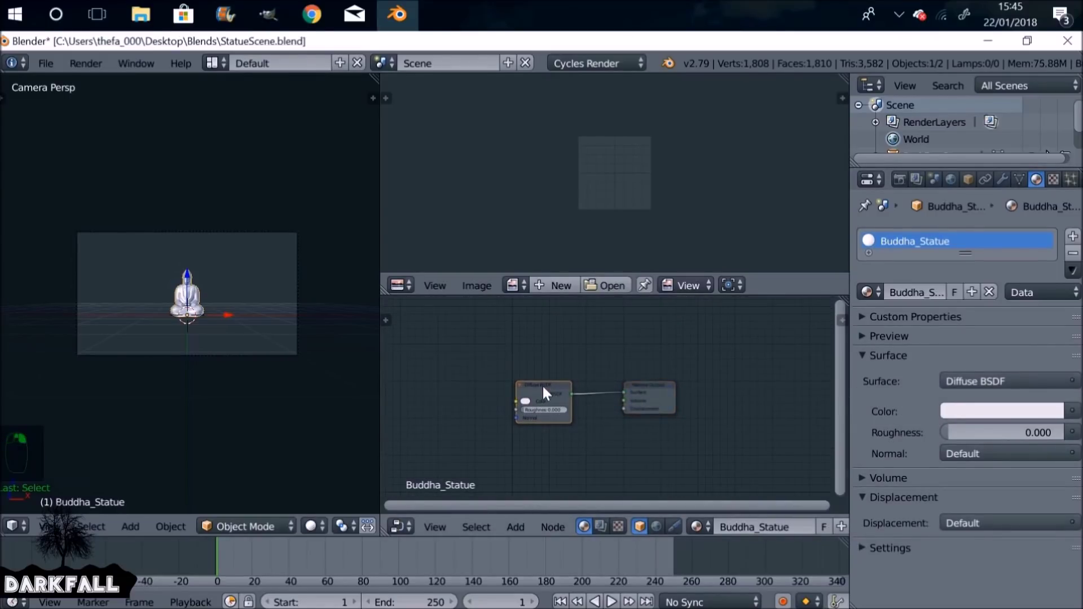
key(x)
key(shift+a)
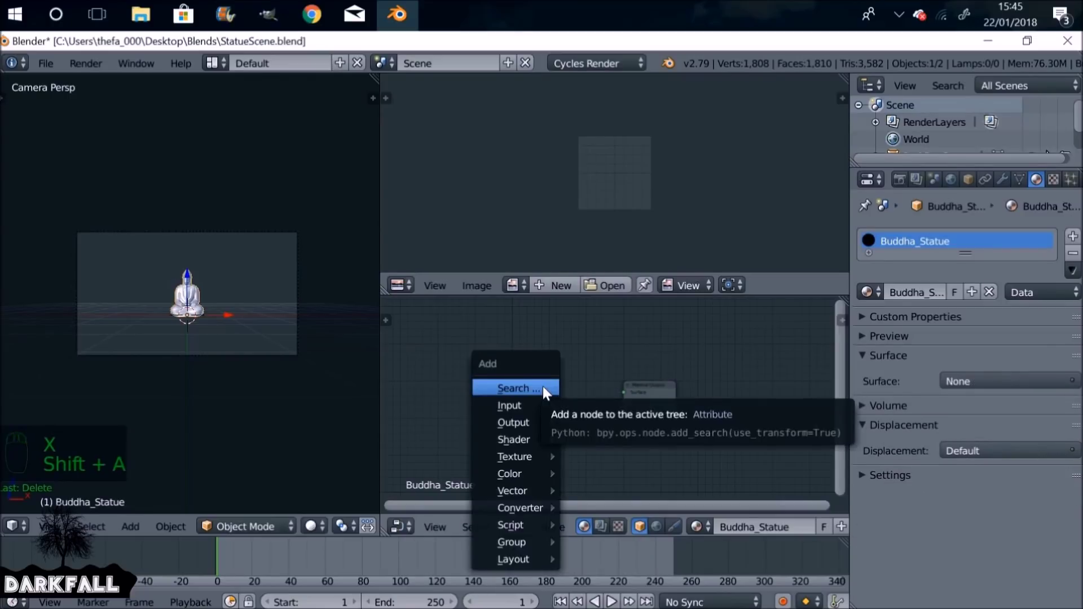
mouse_move(526, 439)
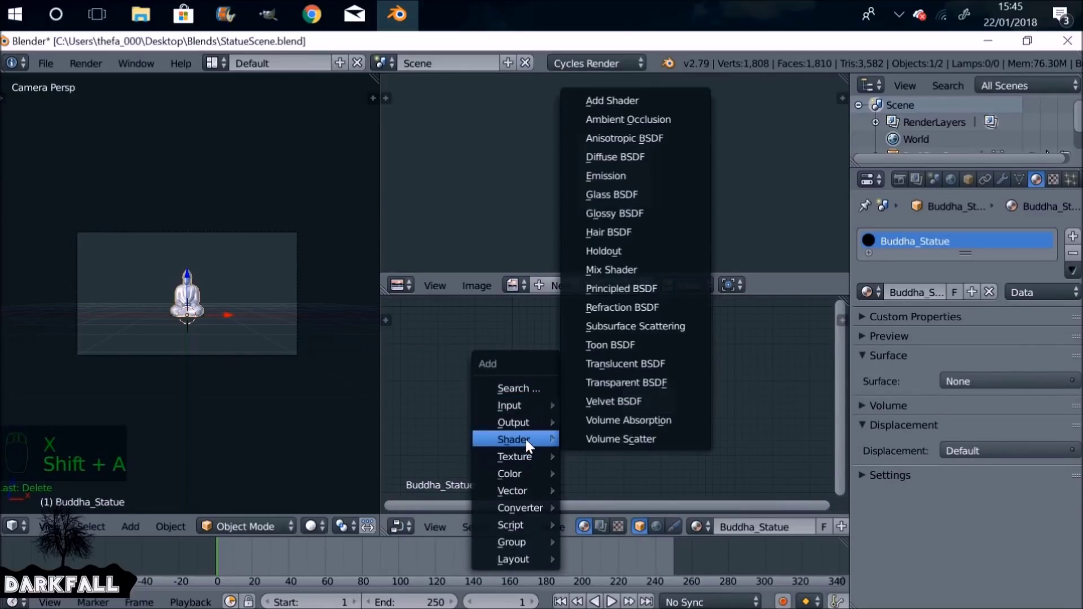
click(645, 288)
click(523, 344)
drag(579, 354, 628, 391)
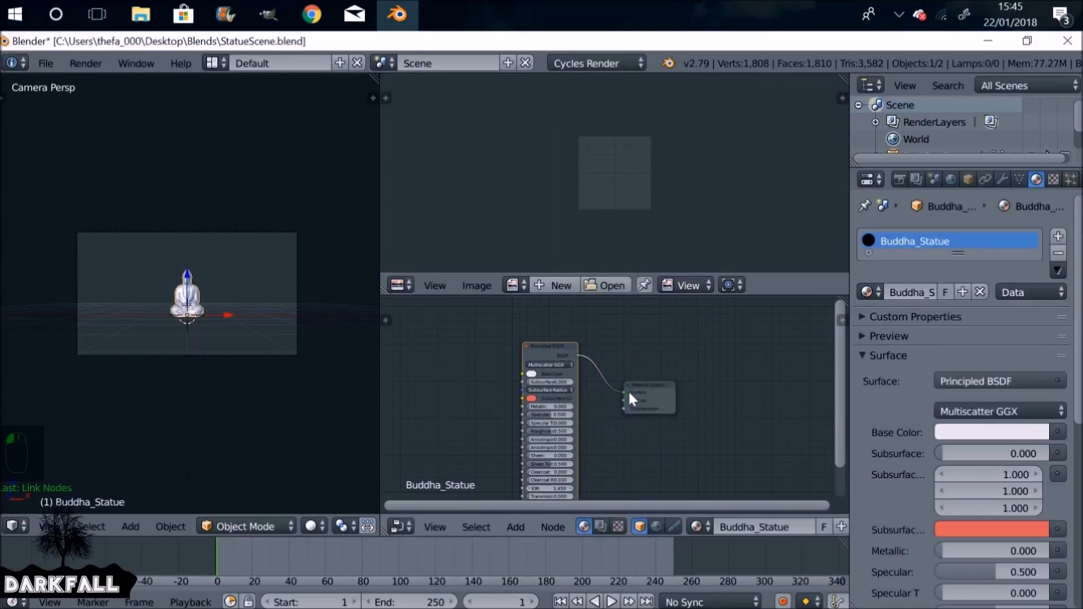
Add an Image Texture node connected to Base Color, saving the file along the way.
key(shift+a)
mouse_move(444, 342)
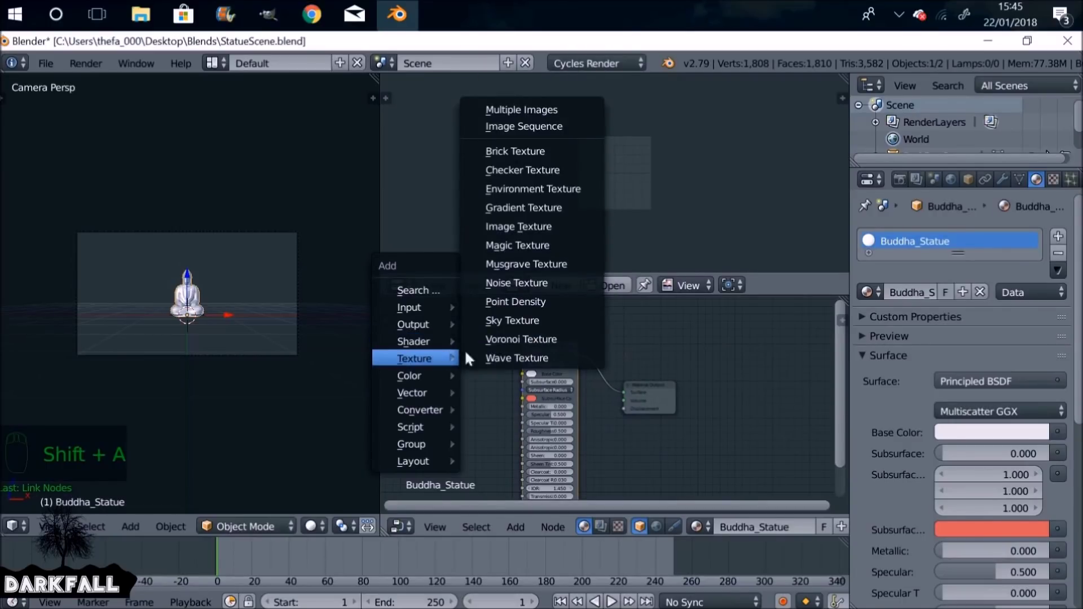
click(564, 224)
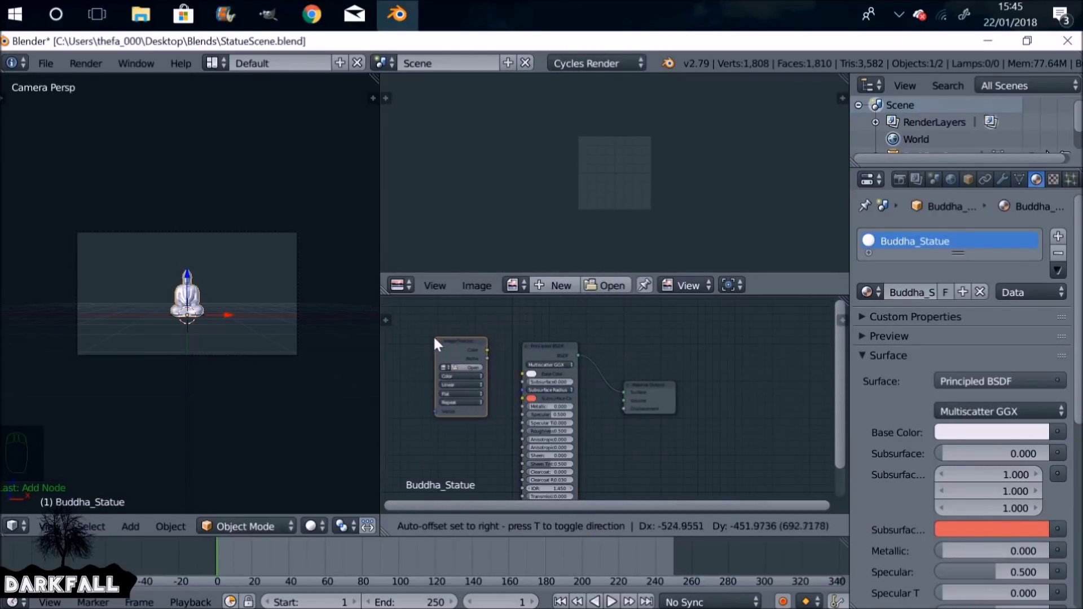
click(432, 341)
key(ctrl+s)
click(431, 336)
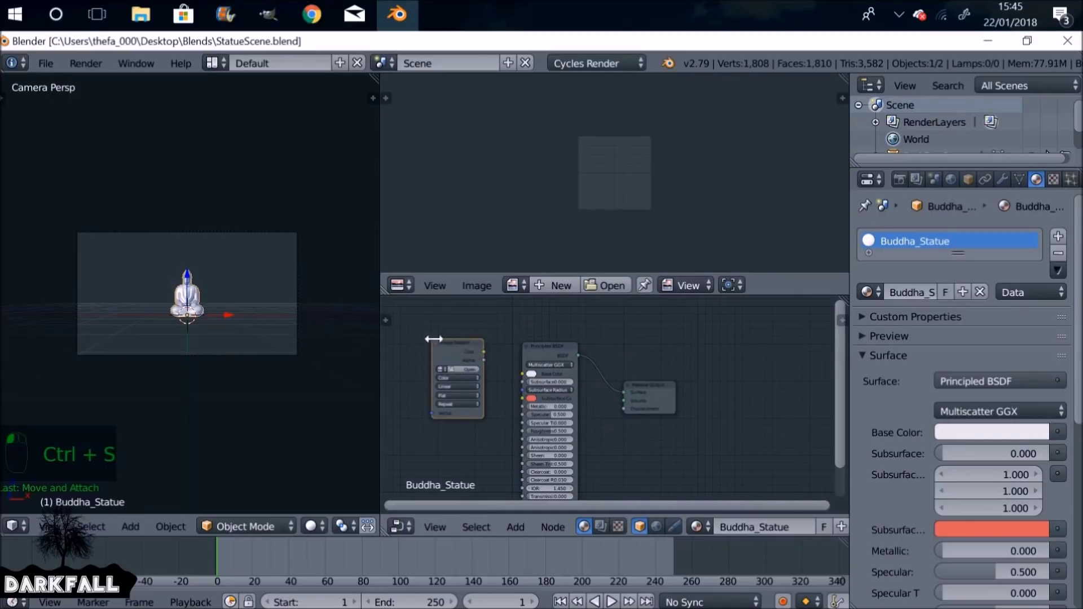
scroll(525, 355, up, 2)
drag(491, 326, 545, 355)
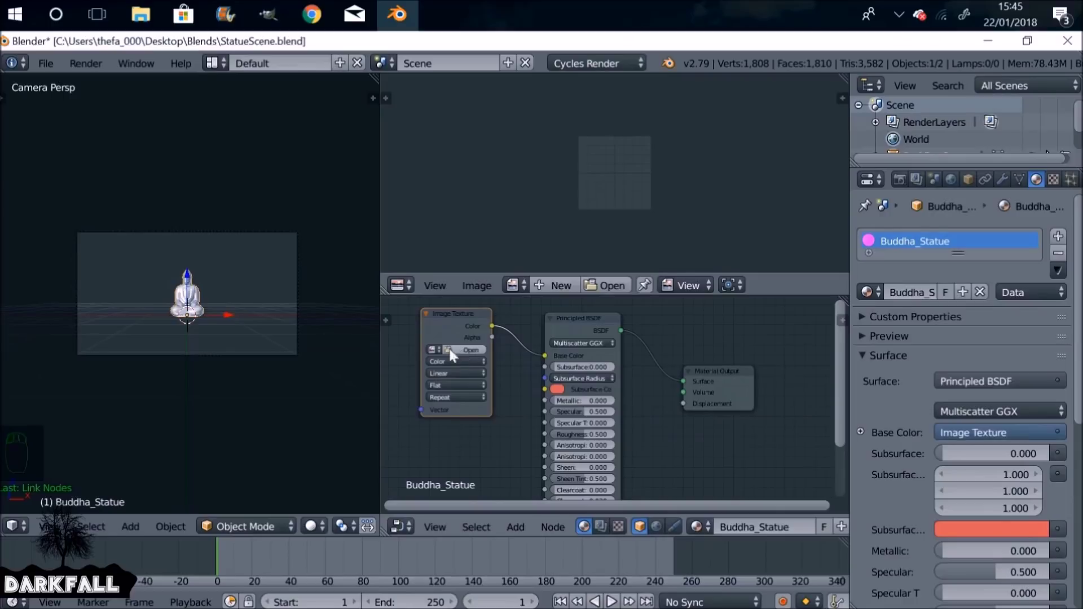
Load BuddhaStatue_Dif.jpg into the texture node and show it in the image editor.
click(432, 350)
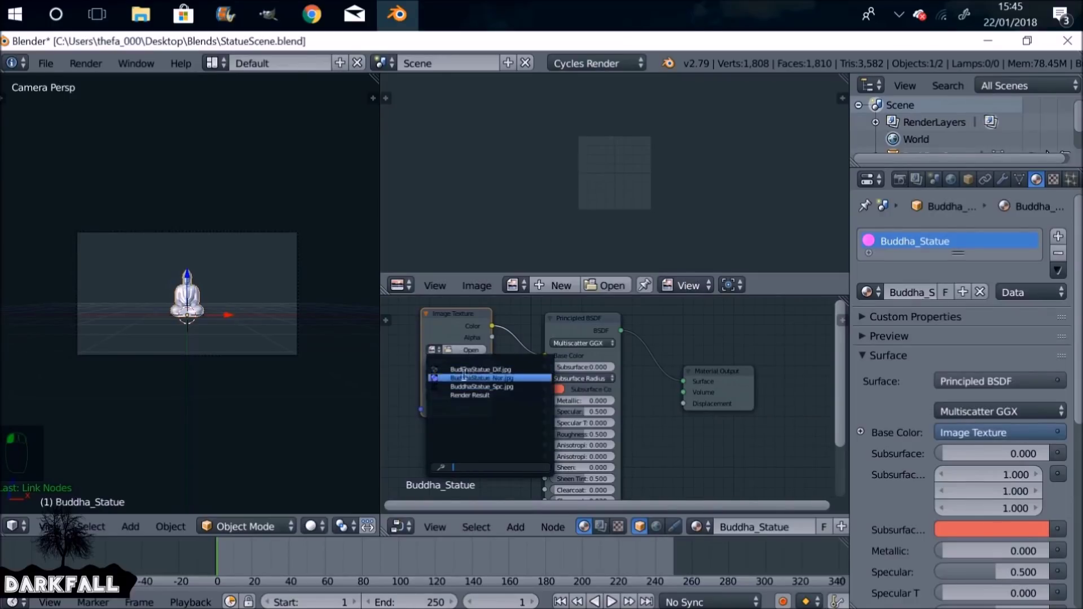
click(470, 377)
click(513, 285)
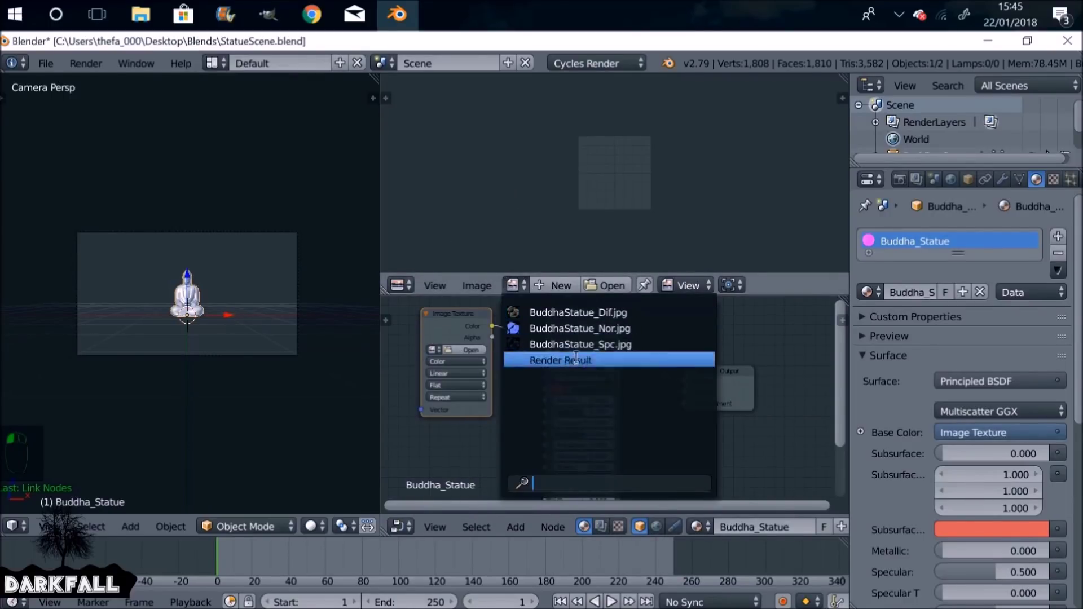
click(602, 312)
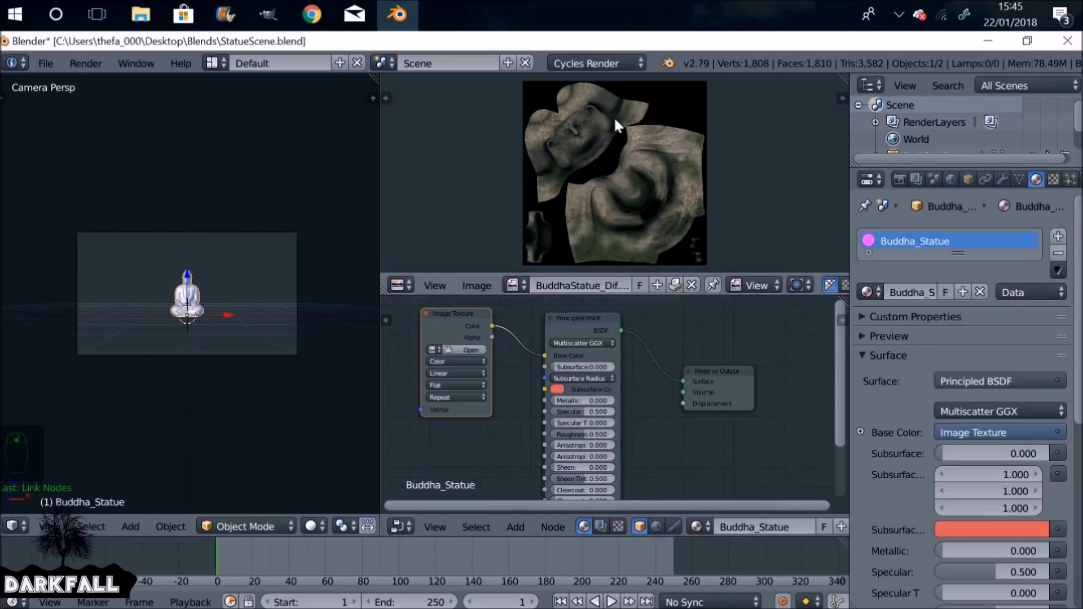
click(433, 349)
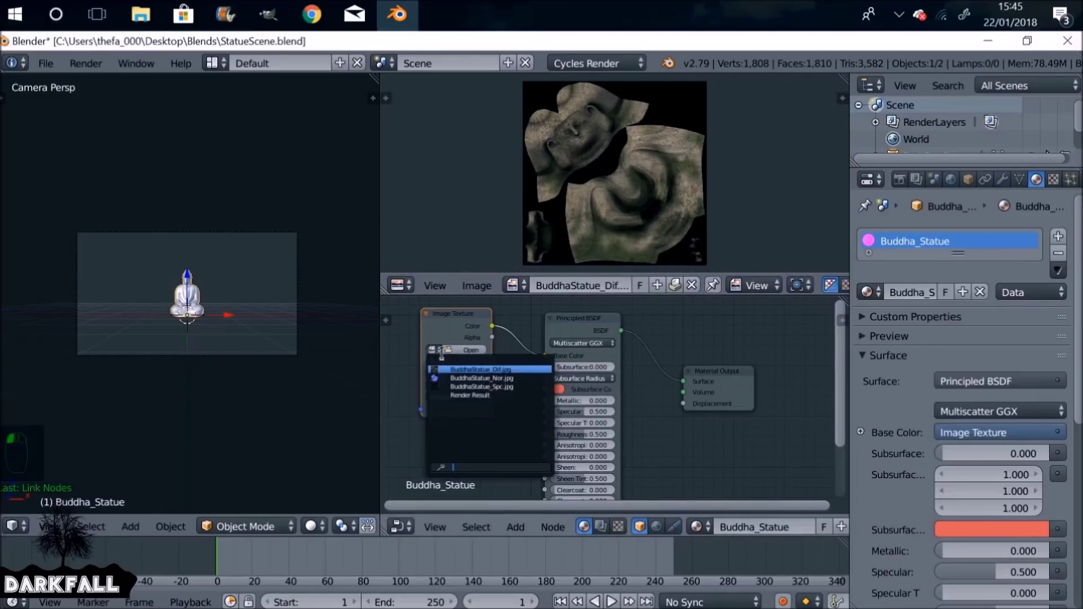
click(473, 369)
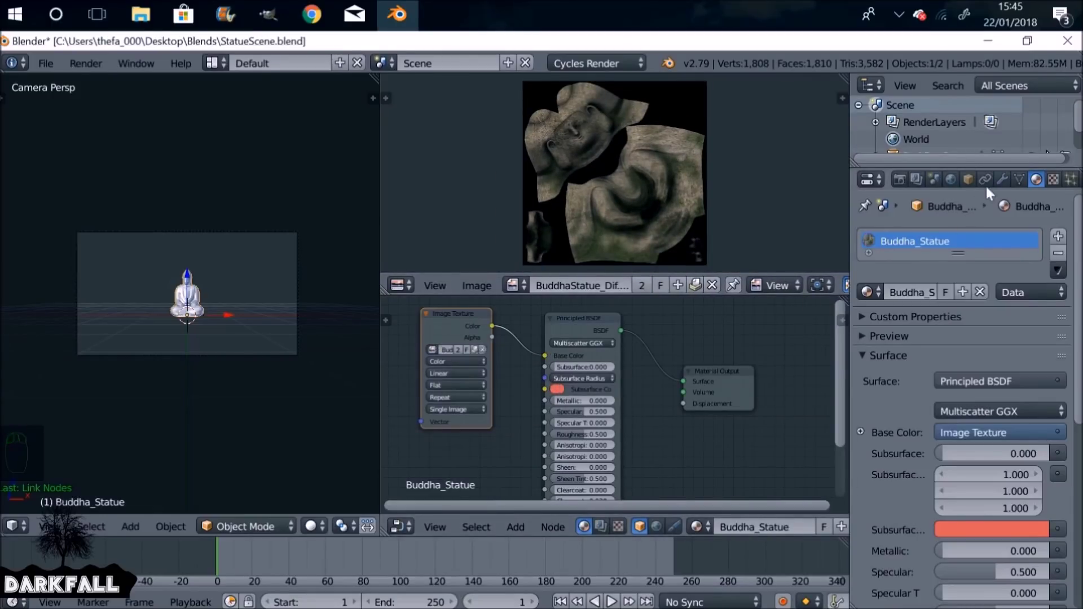
Expand the material preview and switch the viewport to textured shading.
click(881, 336)
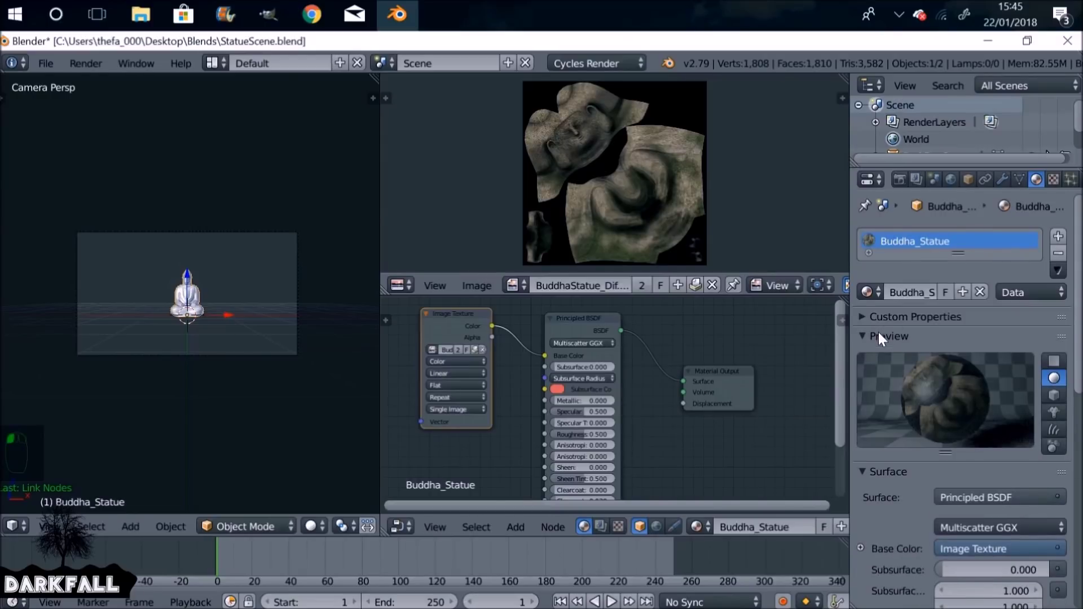
scroll(234, 291, up, 4)
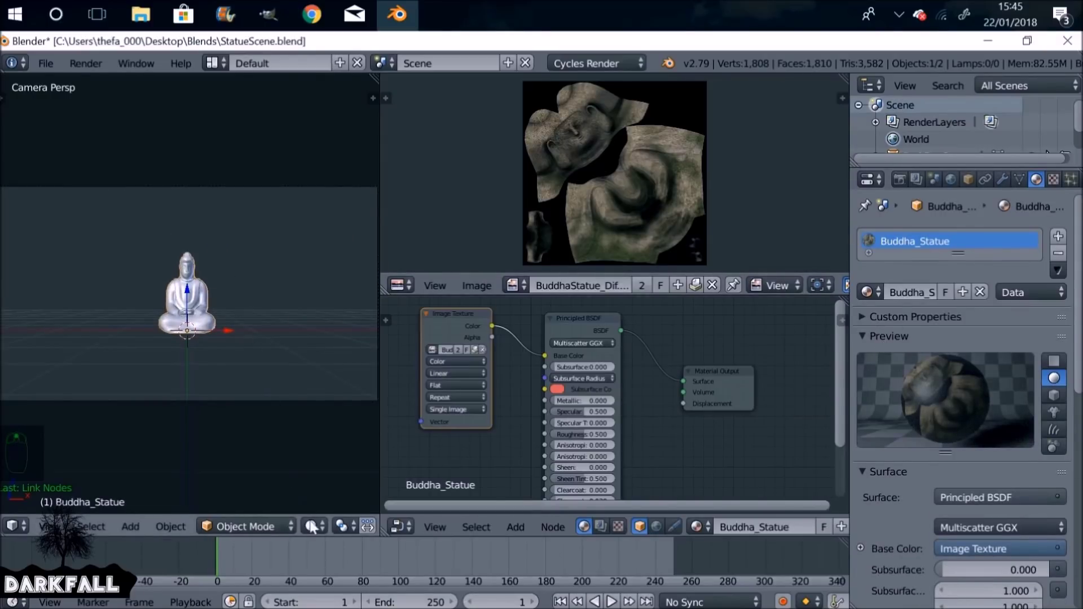
click(312, 526)
click(350, 434)
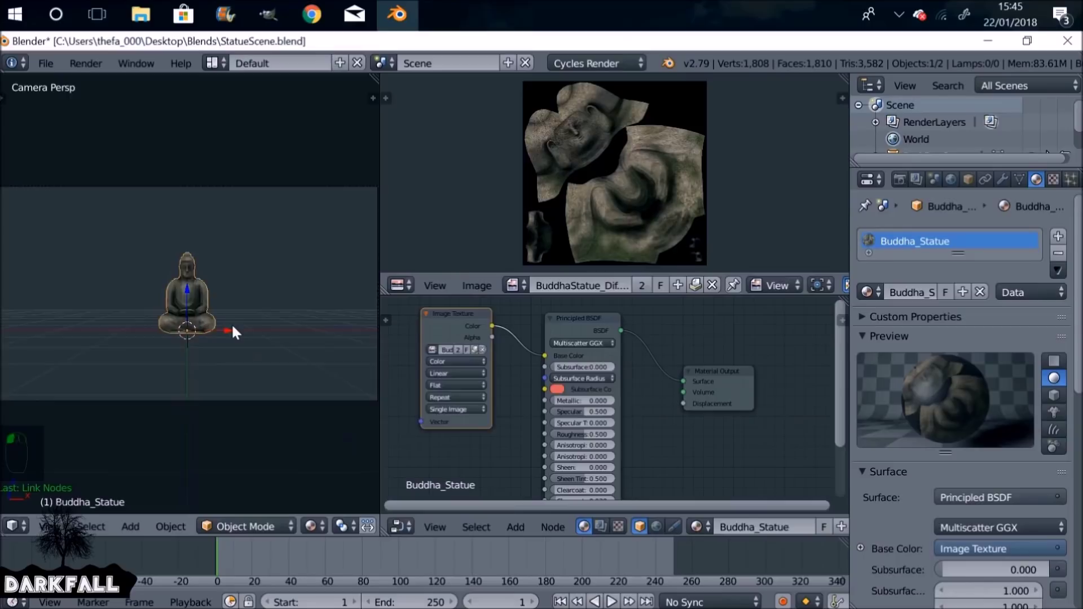
scroll(232, 322, up, 6)
scroll(233, 331, down, 6)
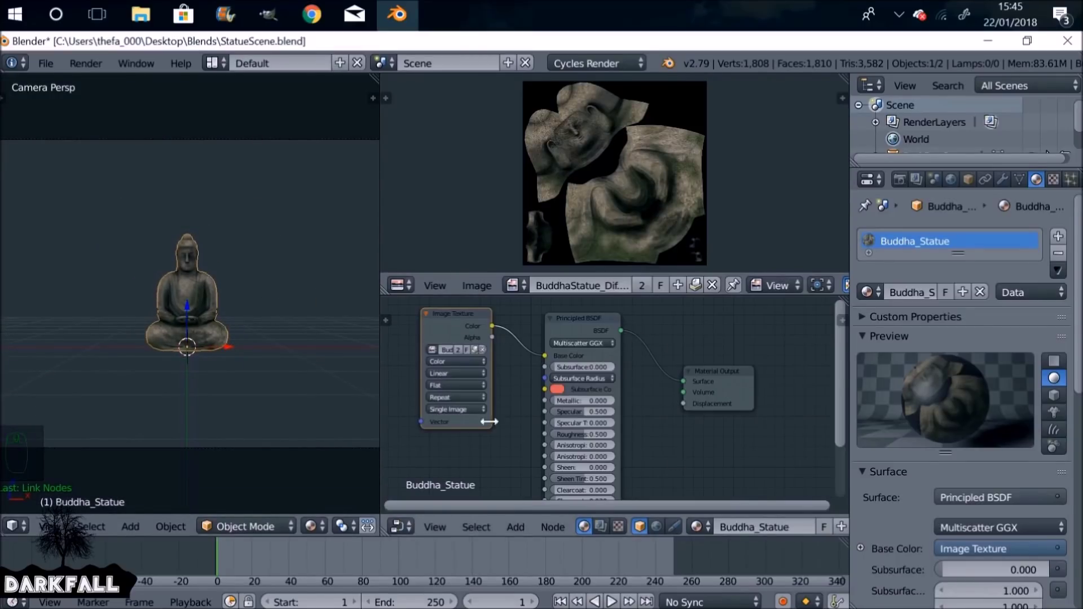
click(514, 285)
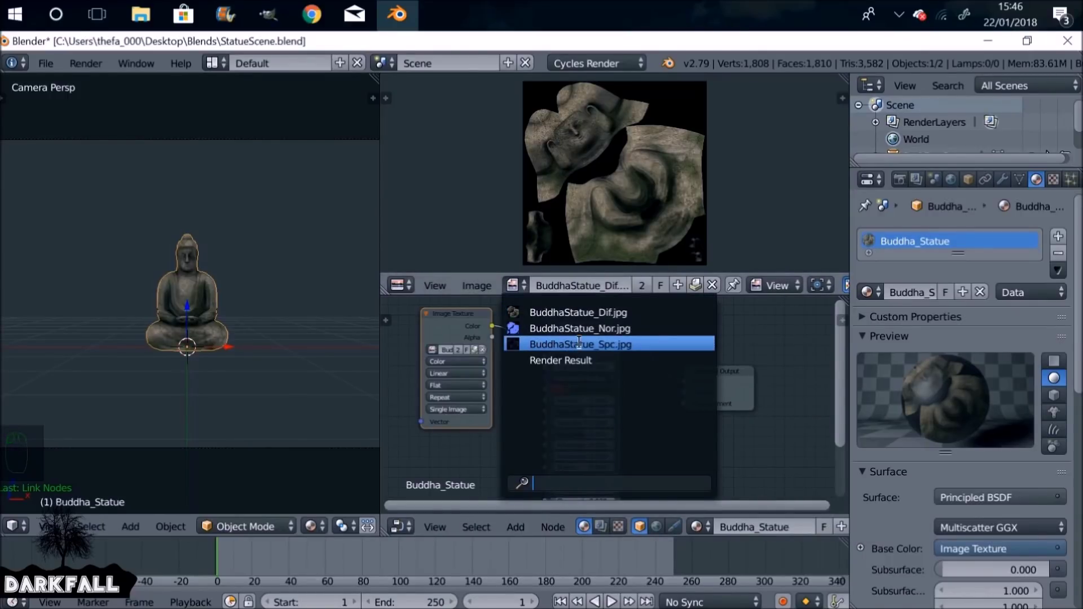
click(801, 457)
Duplicate the Image Texture node and place the copy below the original.
click(432, 316)
key(shift+d)
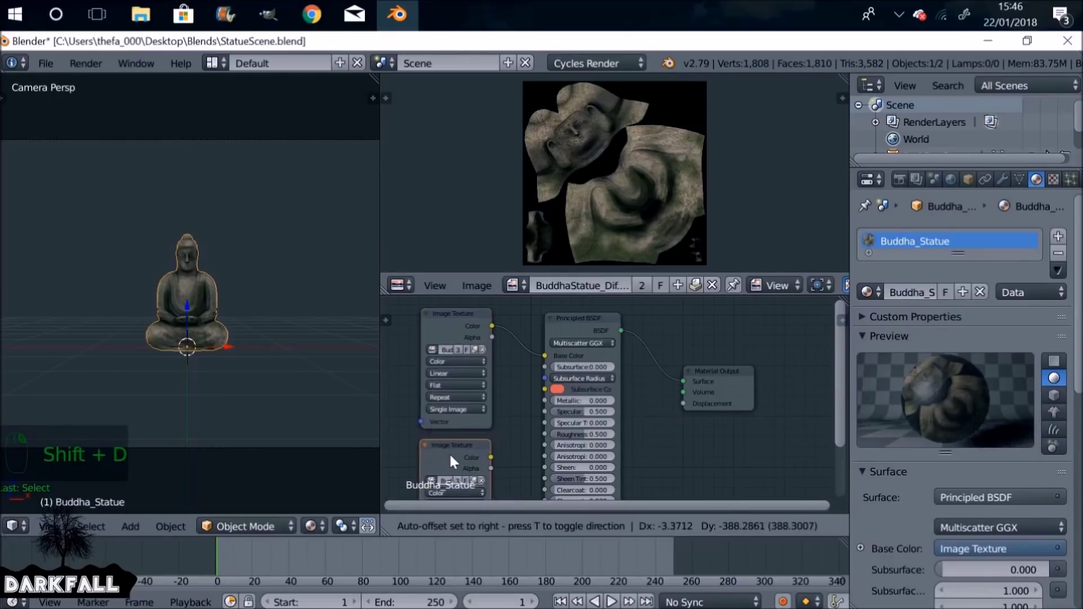
click(449, 448)
middle_drag(516, 439, 588, 379)
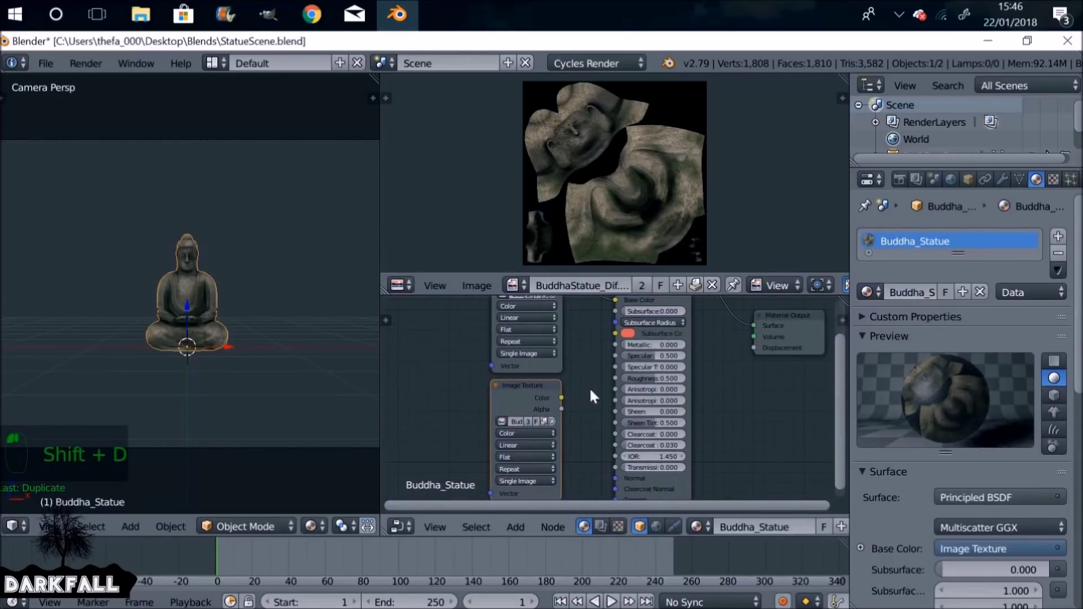
scroll(588, 379, down, 3)
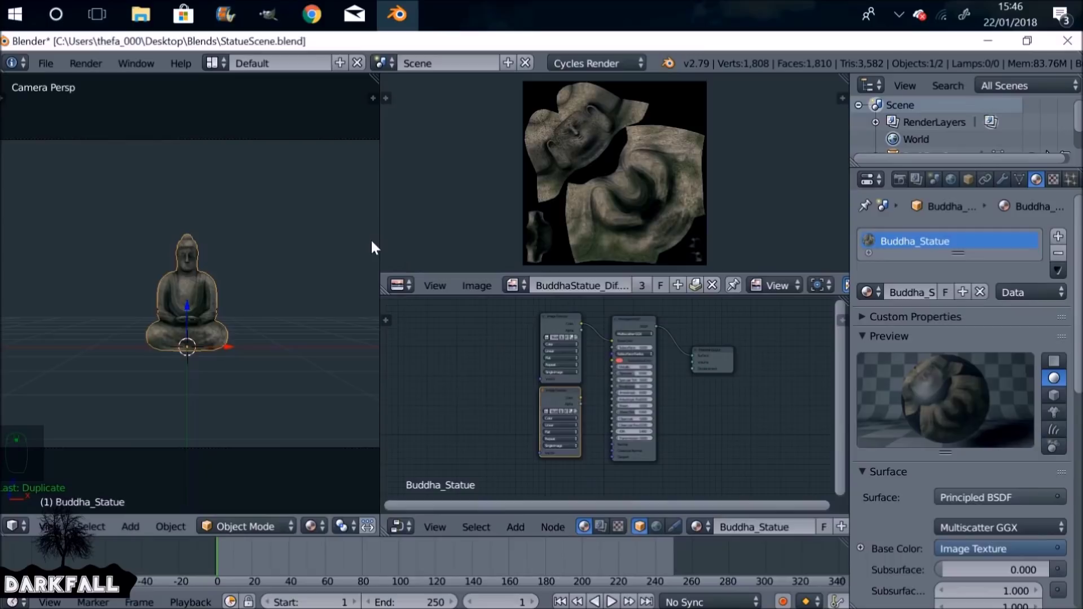
click(46, 64)
Append the PBR_Shader_Dielectric node group from PBR.blend's NodeTree.
click(63, 332)
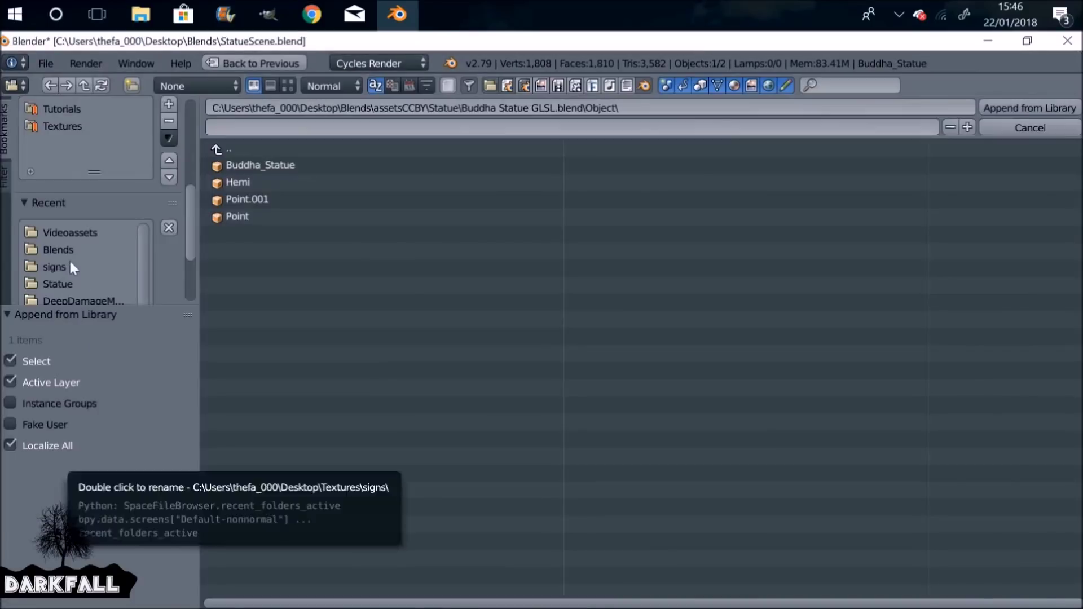
scroll(672, 567, down, 8)
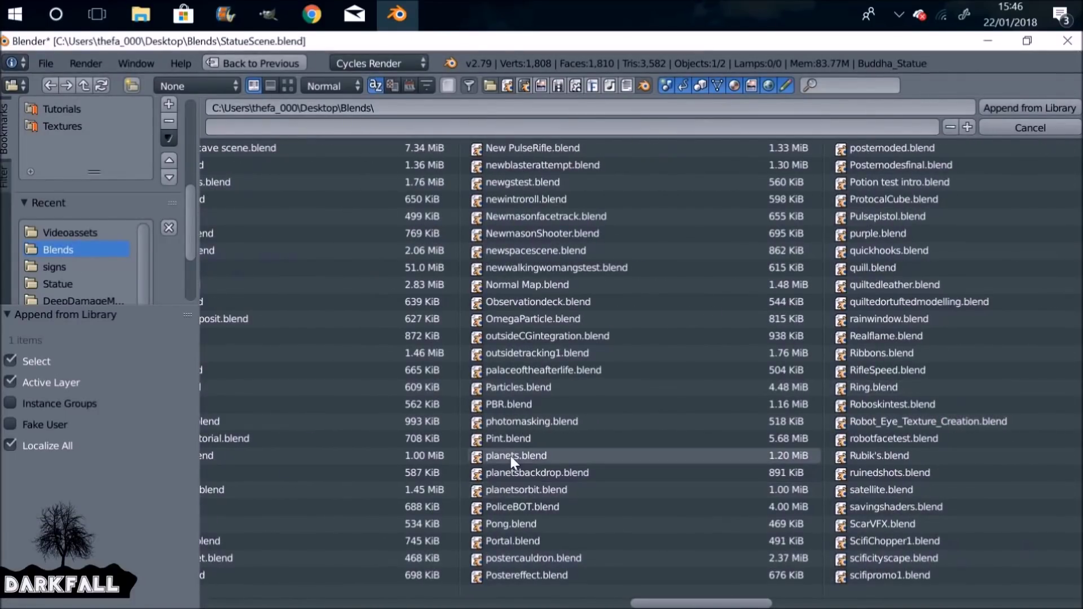
click(519, 404)
click(265, 252)
click(244, 150)
click(244, 251)
click(254, 318)
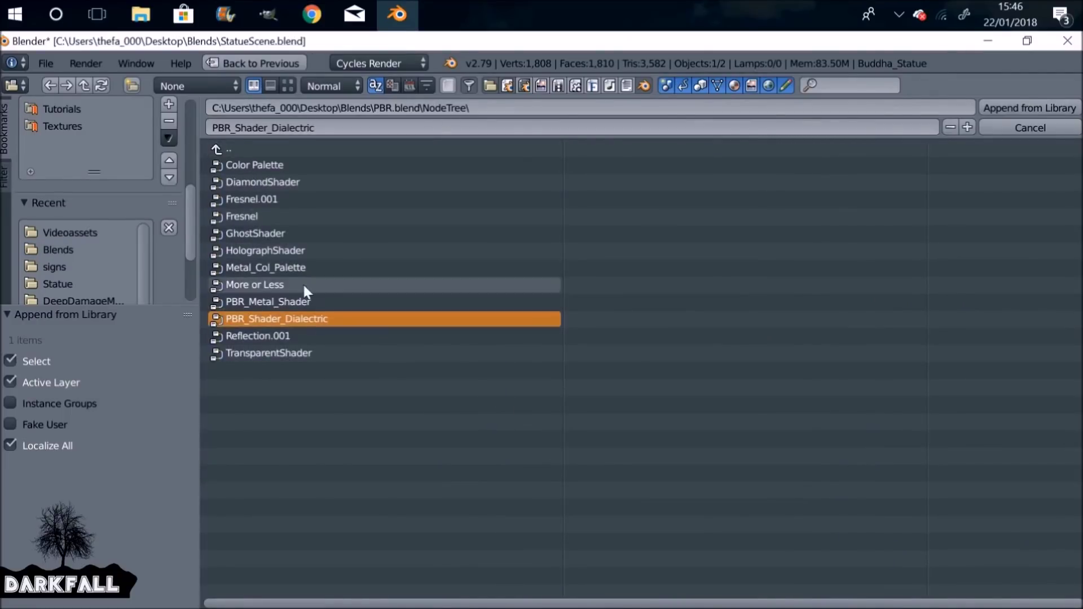
click(1030, 107)
Replace Principled BSDF with the PBR_Shader_Dielectric group, feed it the texture, roughness 0.806.
click(659, 358)
key(x)
key(shift+a)
mouse_move(634, 448)
click(754, 418)
click(659, 342)
scroll(659, 342, up, 2)
drag(663, 386, 701, 387)
drag(524, 336, 597, 407)
scroll(673, 338, up, 3)
drag(673, 337, 736, 337)
click(491, 400)
Assign a different image to the duplicate texture node and set it to Non-Color Data.
middle_drag(498, 429, 585, 384)
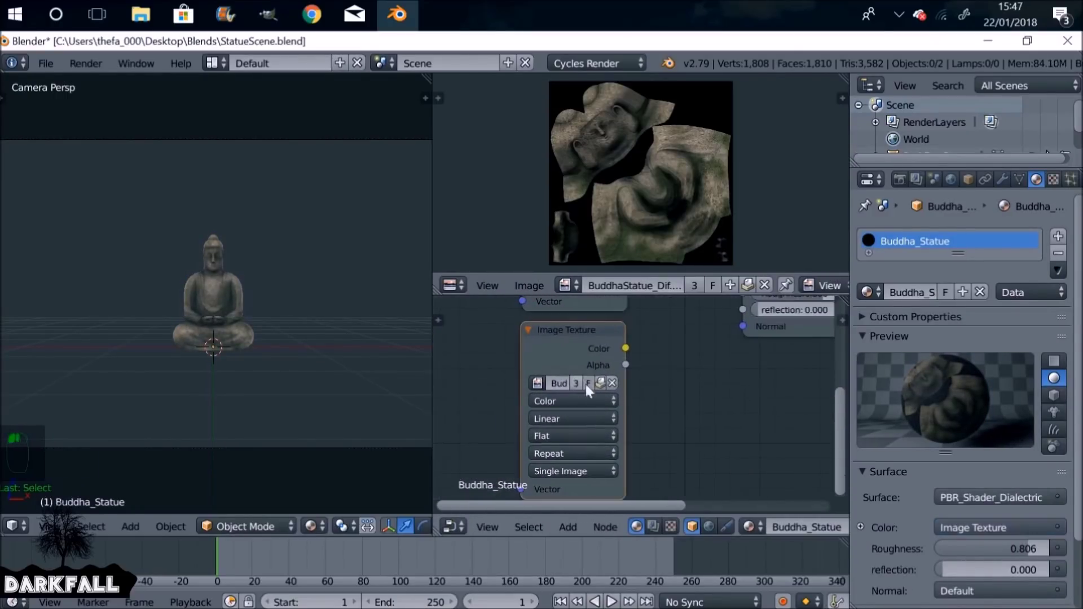
click(533, 380)
click(594, 405)
click(573, 400)
click(564, 353)
middle_drag(675, 358, 560, 379)
Add a Bump node from the Non-Color texture into the shader's Normal, strength 0.448.
key(shift+a)
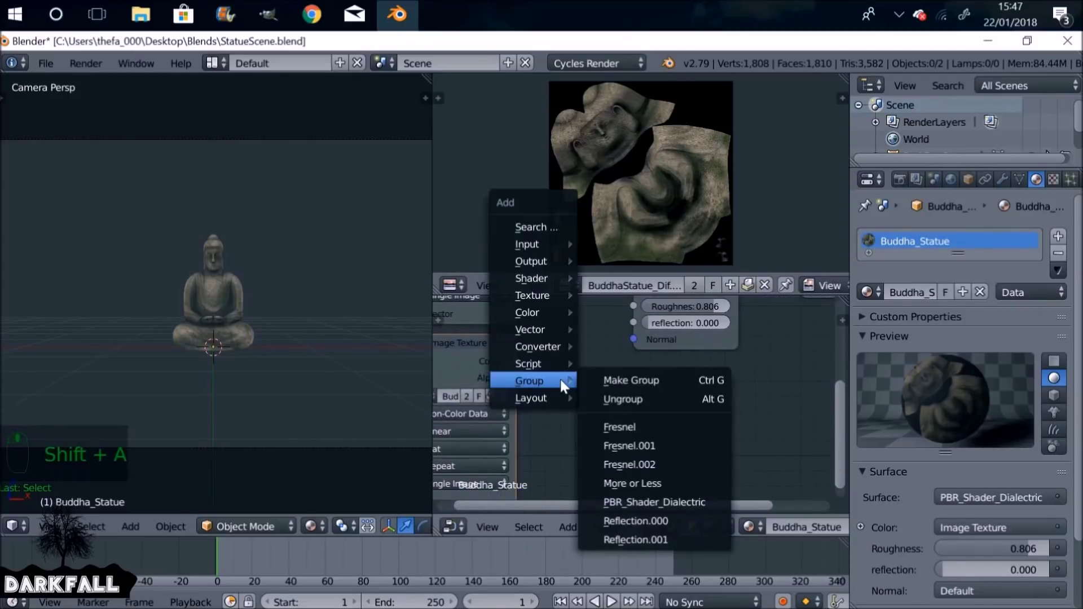
mouse_move(554, 347)
mouse_move(530, 329)
click(624, 324)
click(571, 384)
drag(516, 360, 582, 480)
drag(688, 410, 633, 339)
drag(635, 447, 610, 447)
key(h)
key(g)
click(603, 369)
key(Home)
Save the file and merge the image and node editors so the 3D view fills the window.
key(ctrl+s)
drag(432, 222, 670, 222)
right_click(694, 276)
click(719, 300)
click(678, 220)
right_click(670, 218)
click(672, 218)
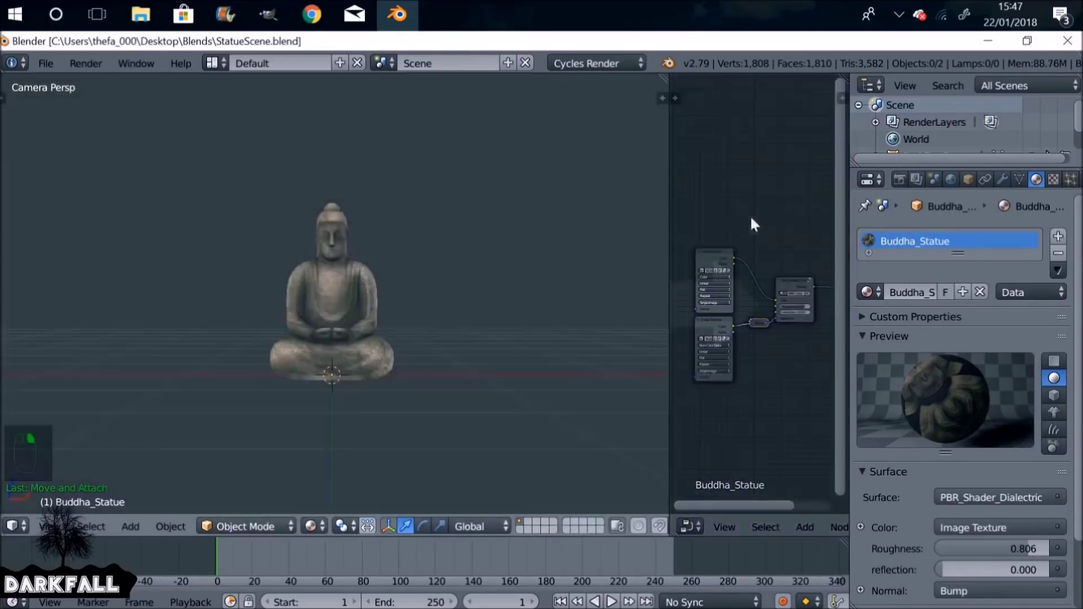
click(725, 222)
key(Home)
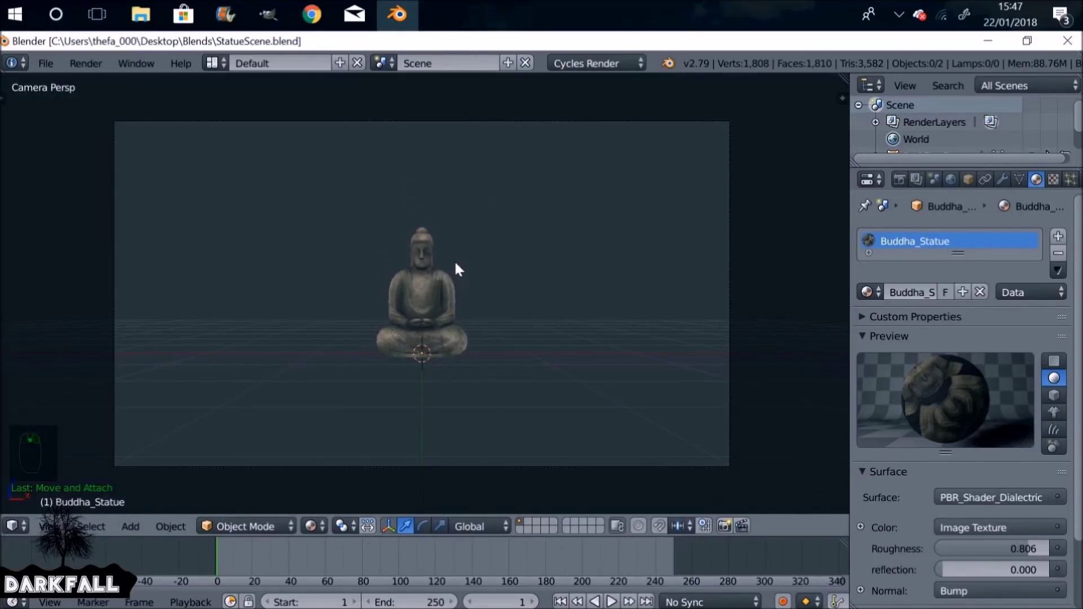
Turn the 3D view into the Compositing node editor with Use Nodes and Backdrop enabled.
click(17, 525)
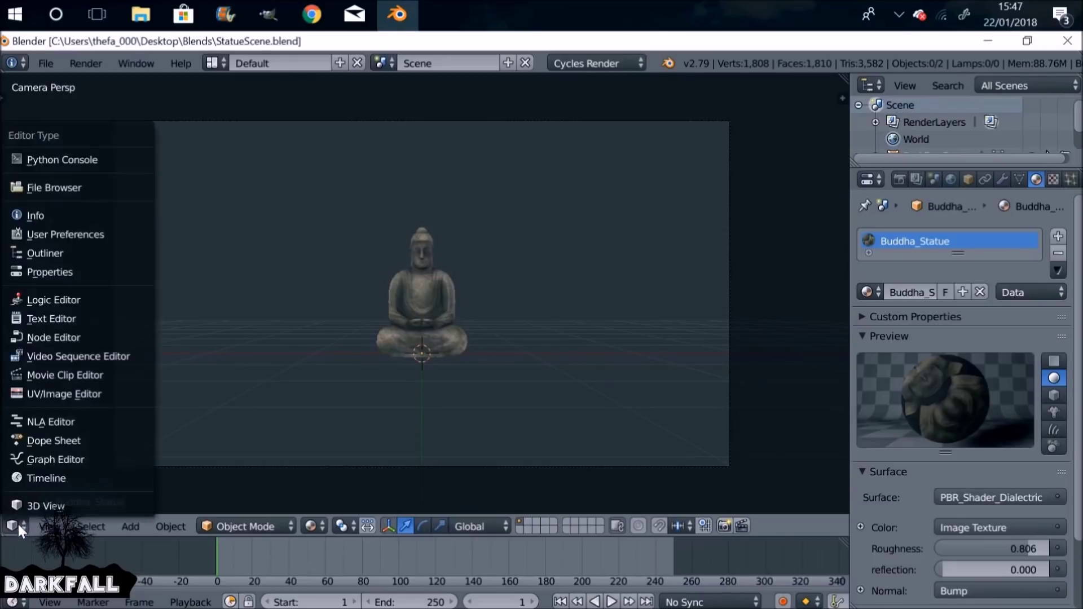
click(69, 339)
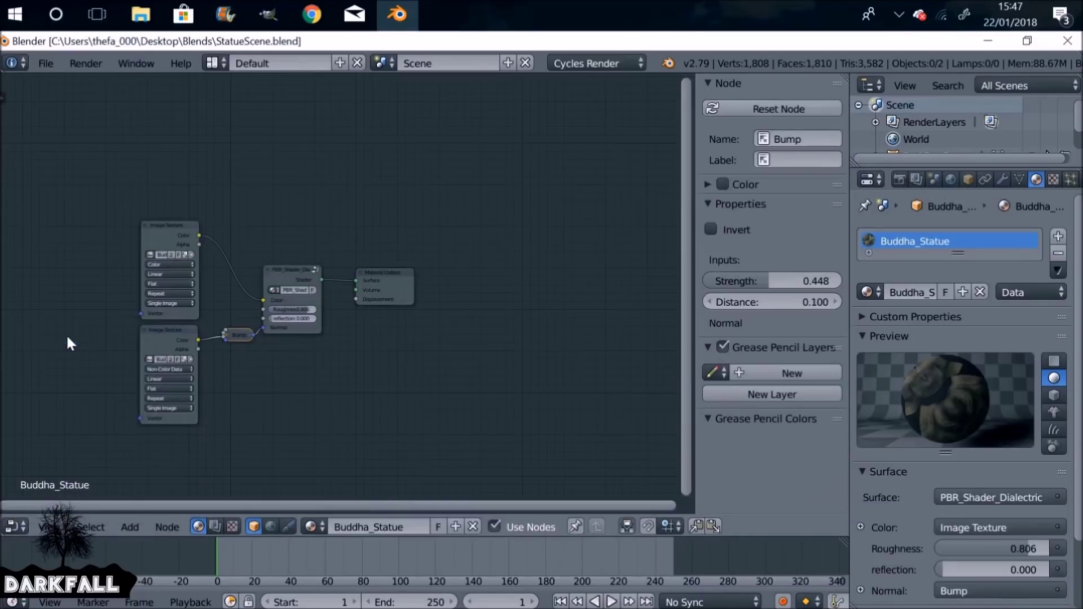
click(215, 528)
drag(280, 272, 295, 261)
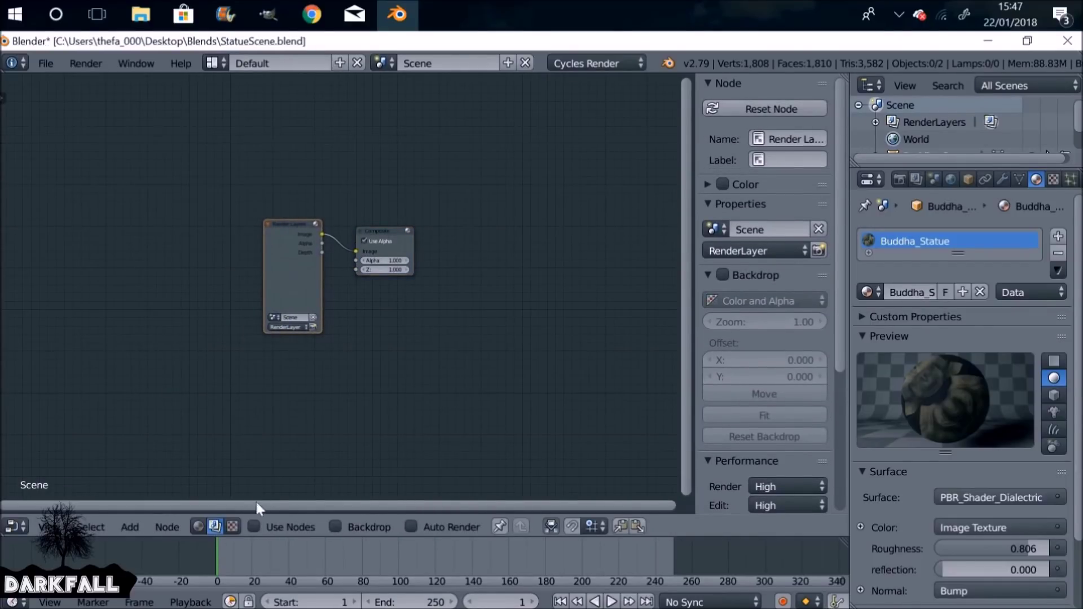
click(256, 523)
click(339, 527)
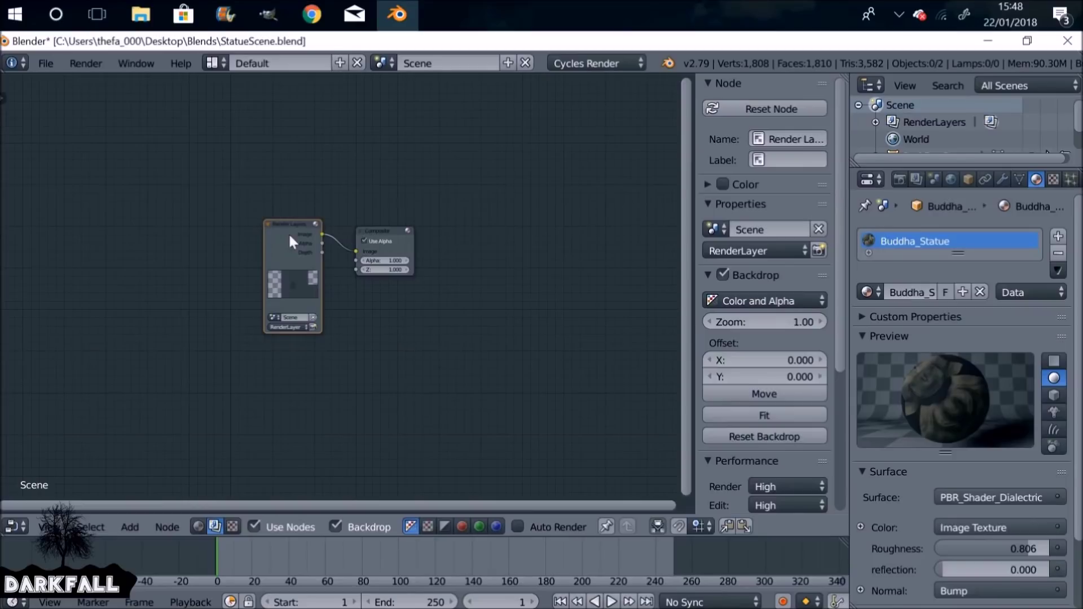
drag(289, 233, 249, 235)
Add a Viewer node above Composite and link the Render Layers Image to it.
key(shift+a)
mouse_move(307, 183)
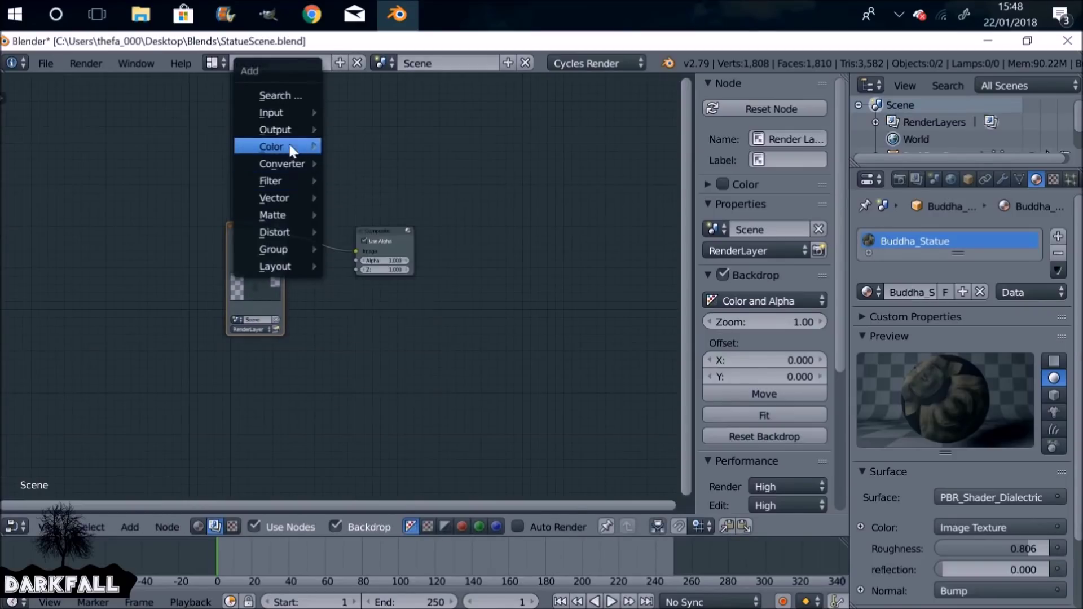
mouse_move(278, 130)
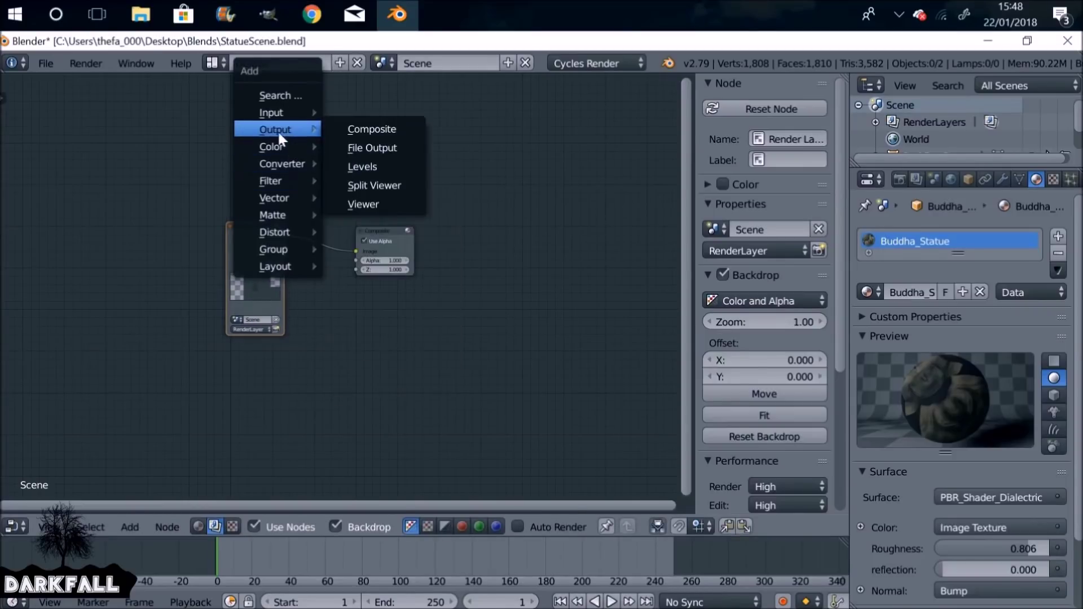
click(374, 203)
click(475, 159)
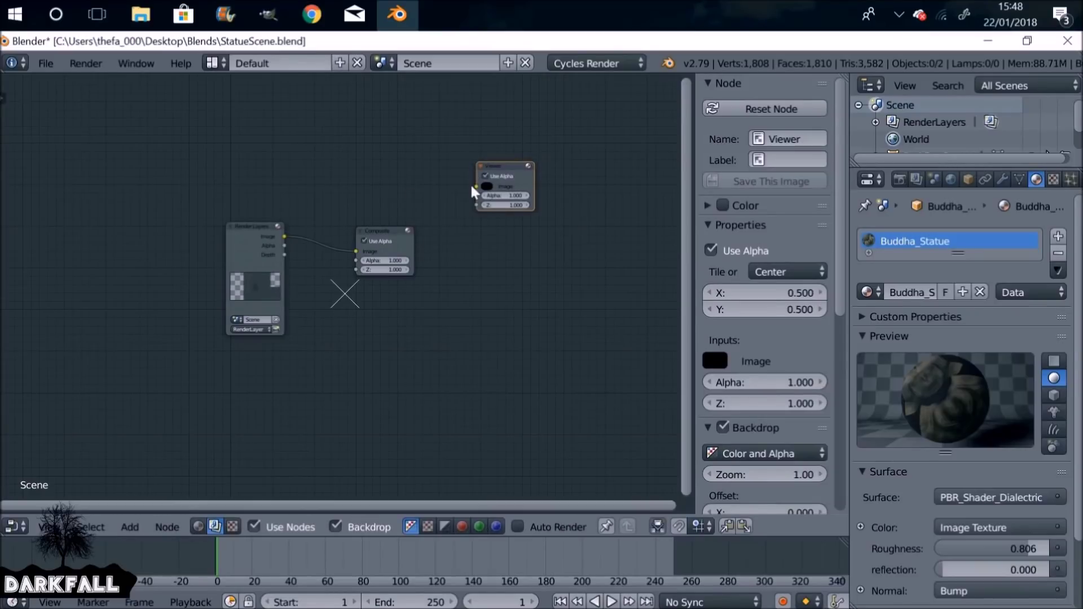
ctrl+shift+click(245, 236)
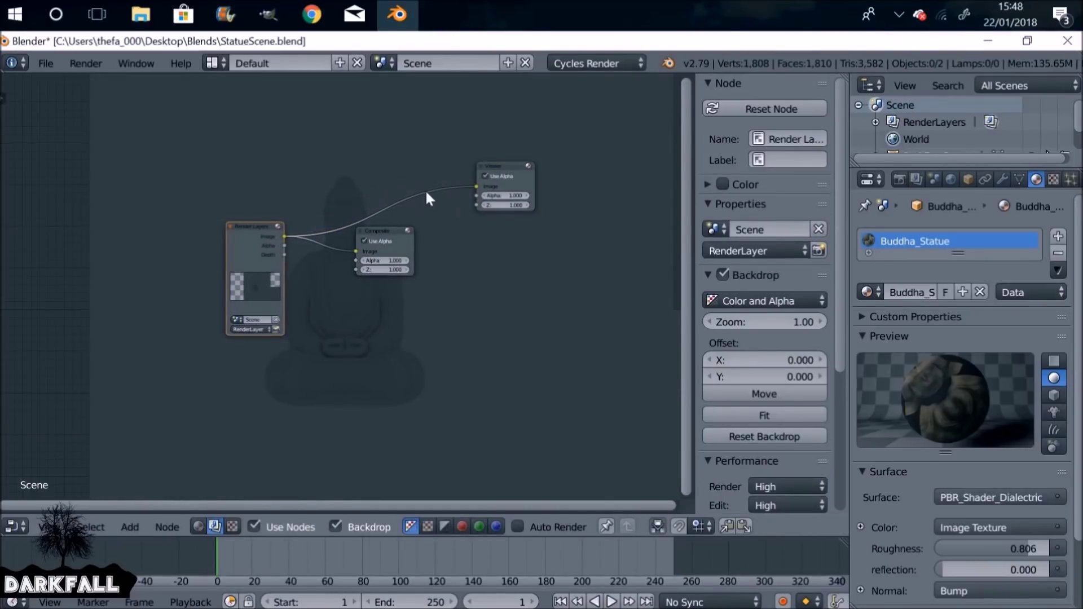
Fit the backdrop preview, tidy the Composite node beside the Viewer, and render the frame.
click(773, 416)
drag(758, 321, 775, 322)
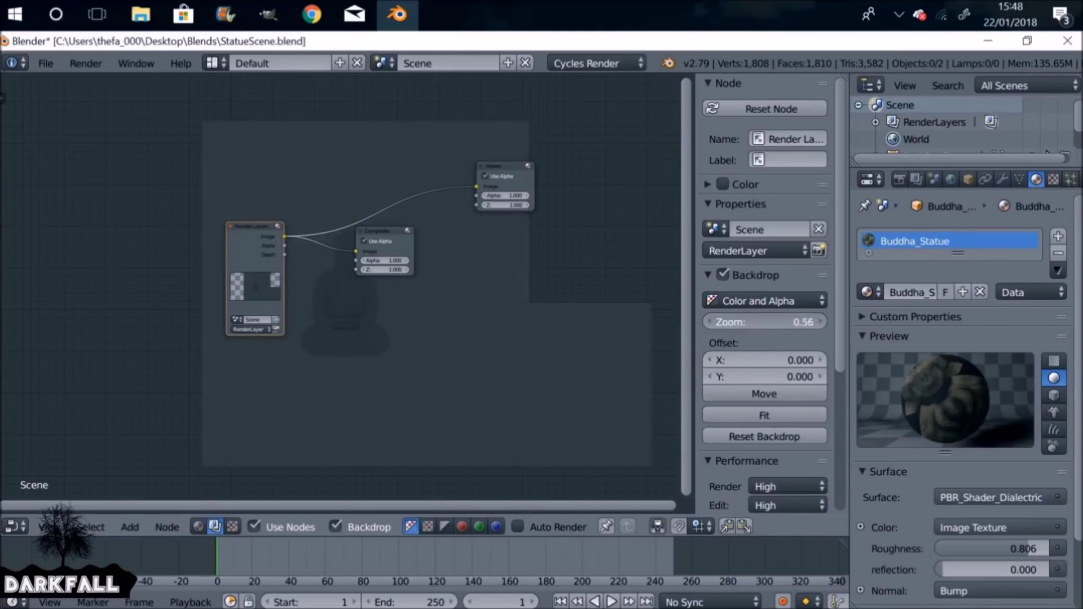
key(n)
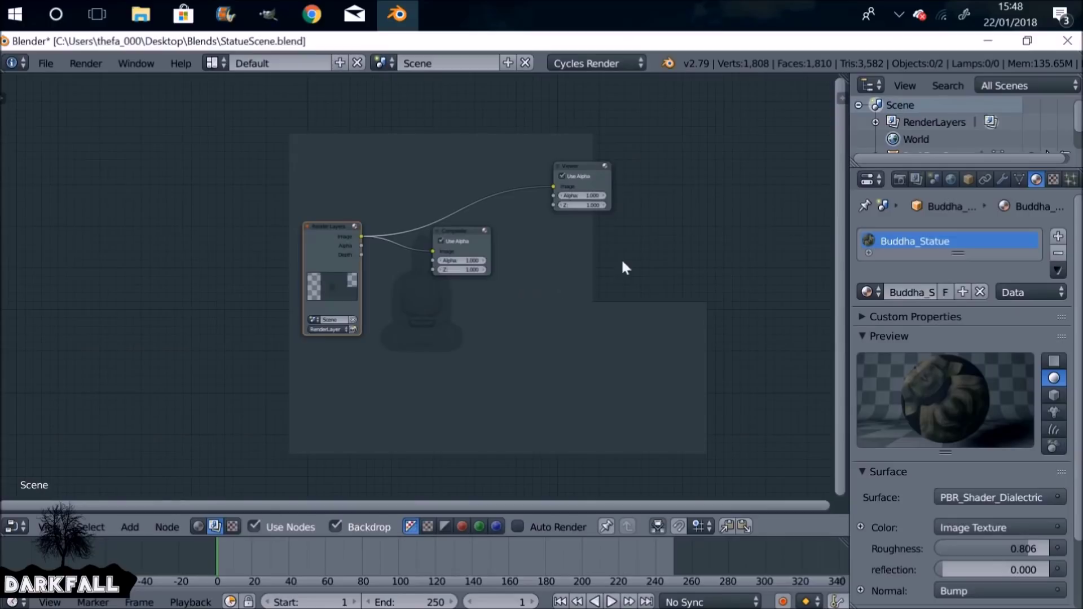
drag(465, 244, 588, 240)
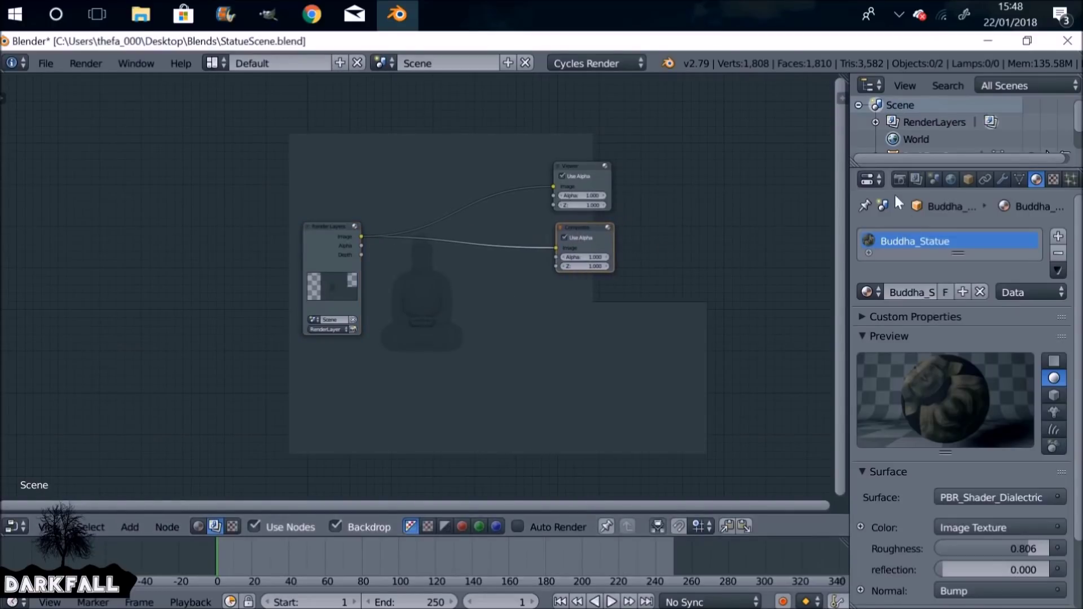
click(900, 179)
click(889, 255)
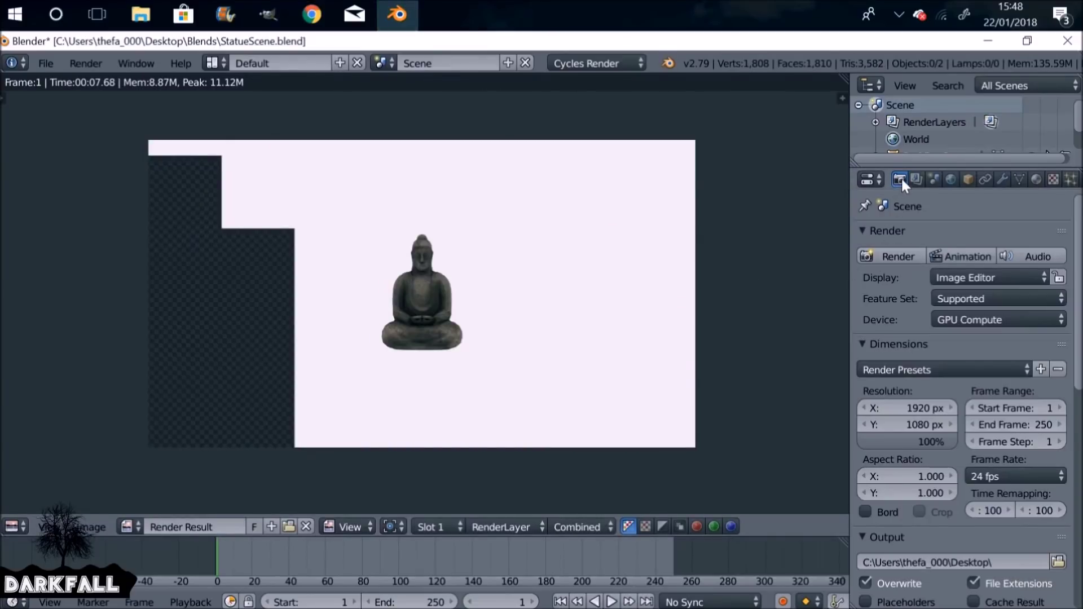
Enable Film > Transparent and re-render the statue over a transparent background.
scroll(896, 407, down, 10)
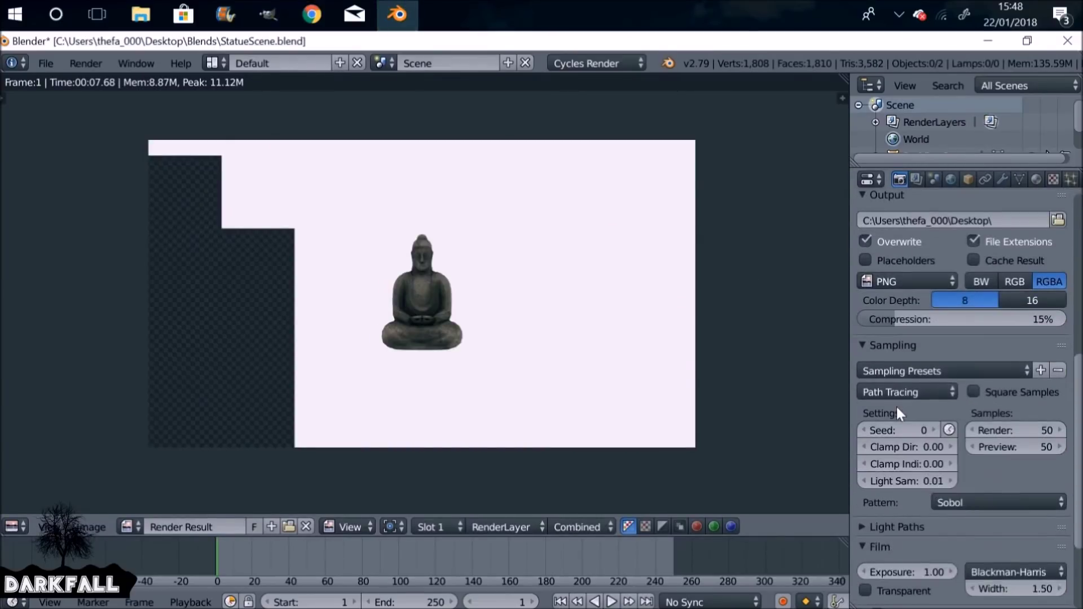
double_click(869, 412)
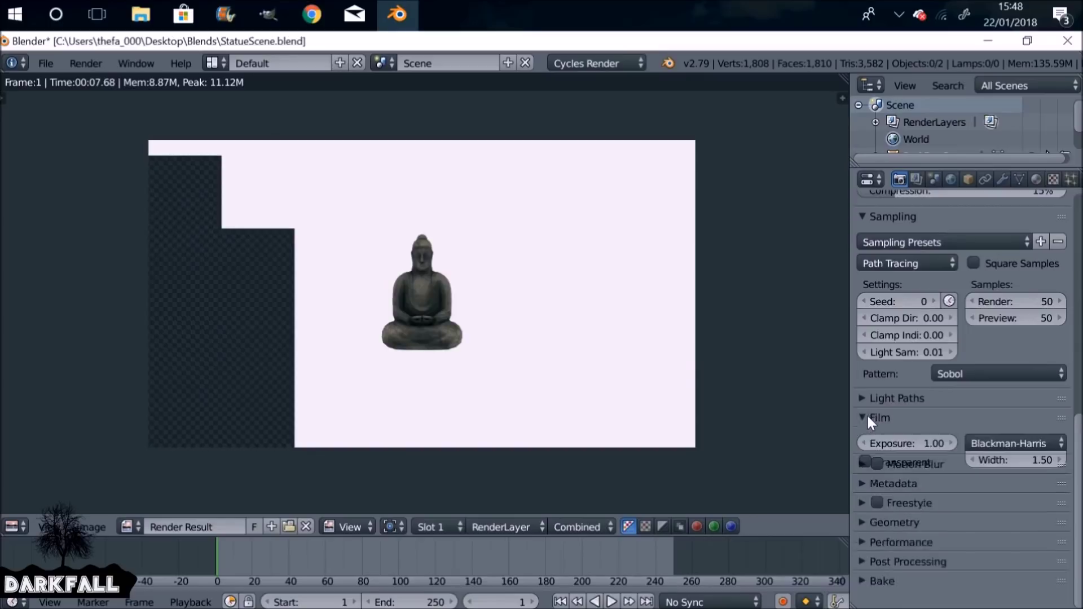
click(865, 461)
scroll(892, 276, up, 8)
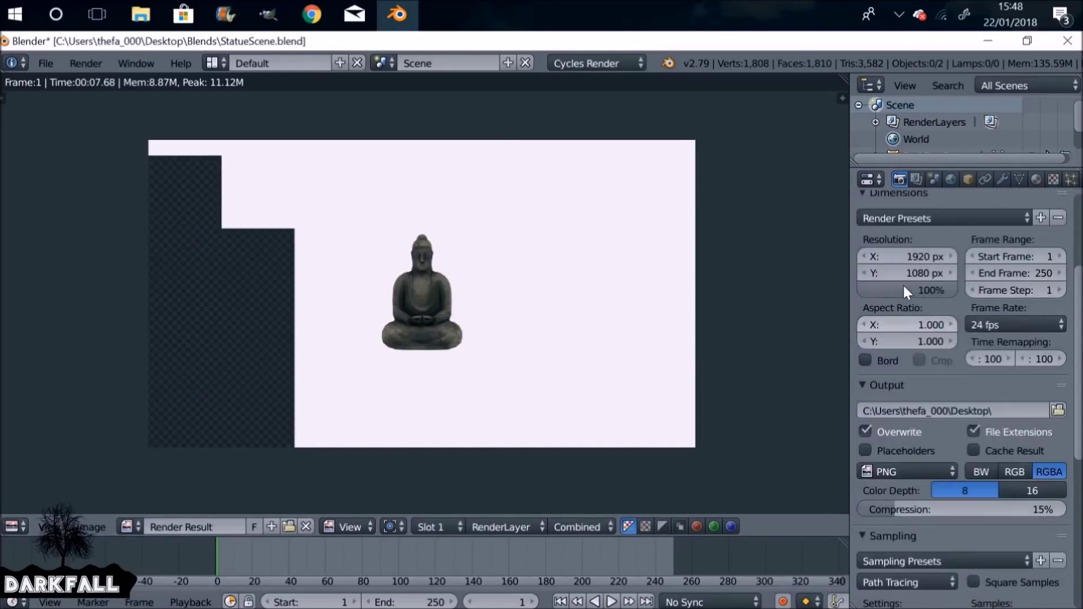
scroll(902, 283, up, 6)
click(898, 256)
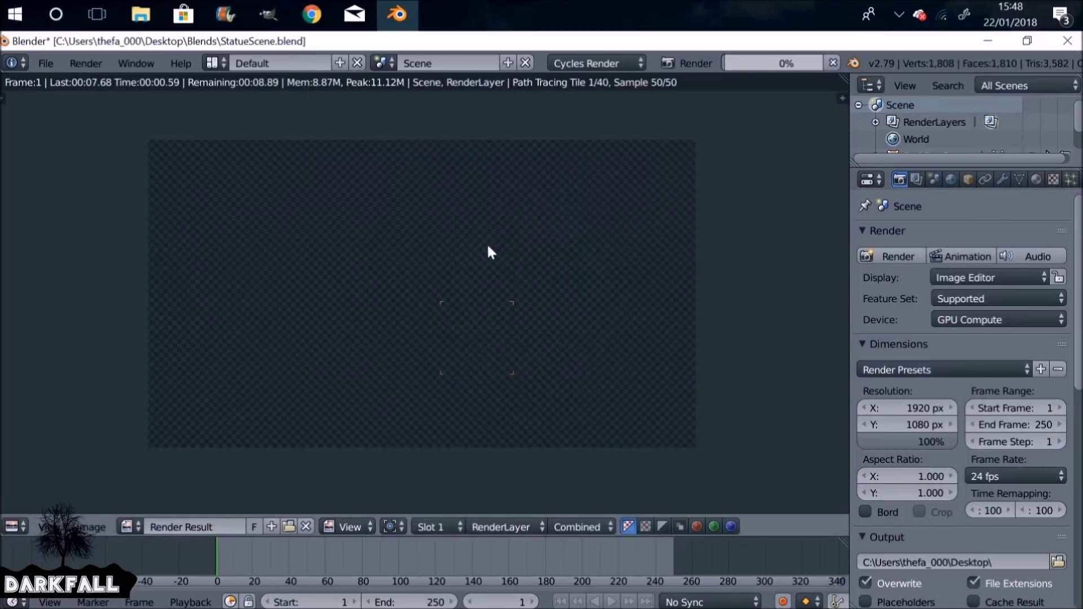
Set the Sampling render samples to 2.
scroll(974, 359, down, 6)
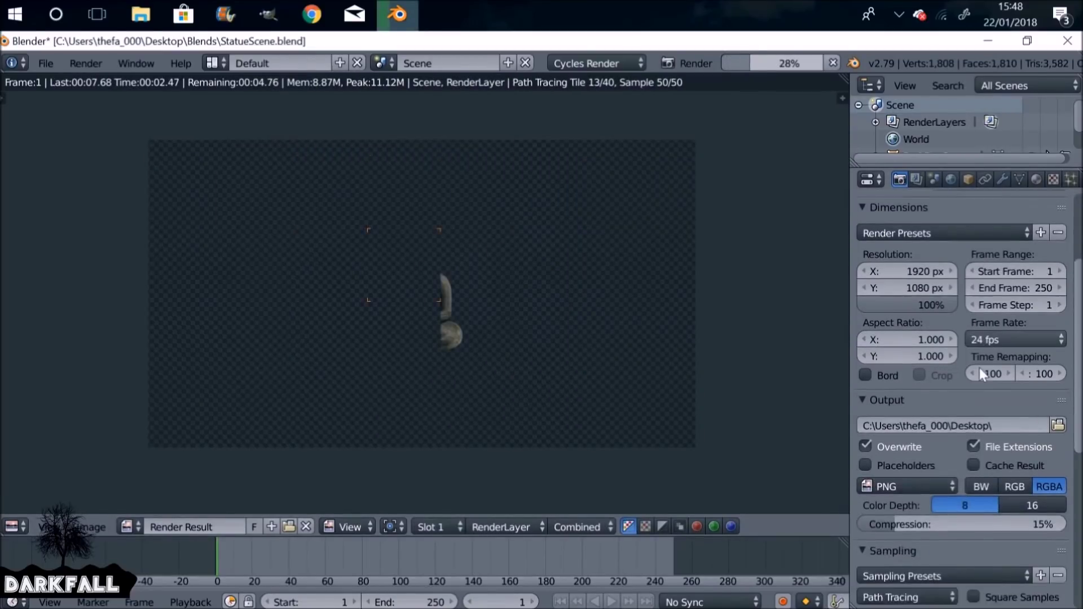
scroll(980, 368, down, 8)
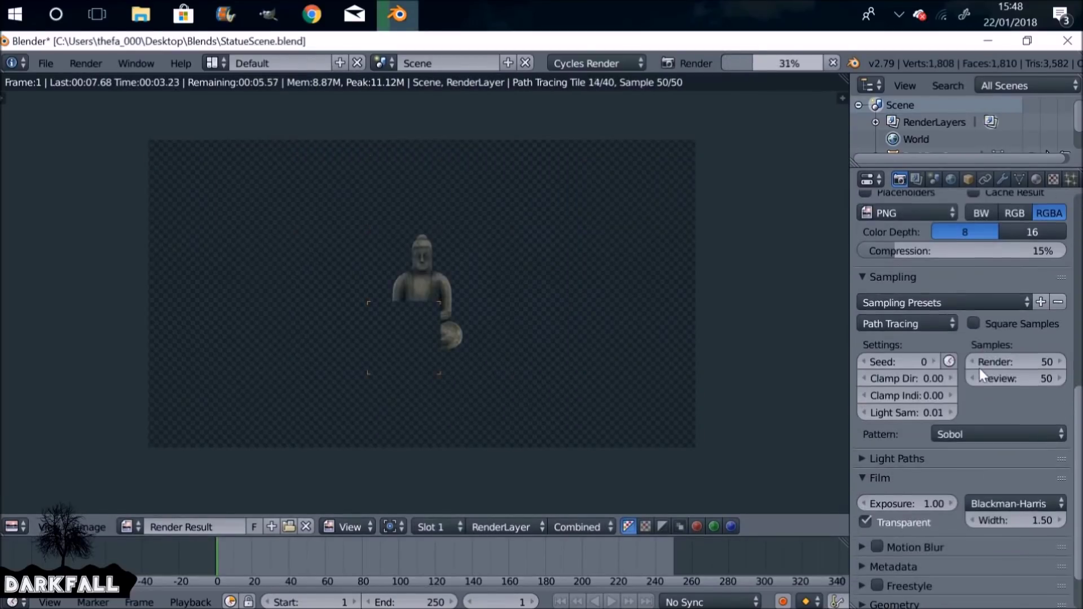
click(1034, 362)
text(2)
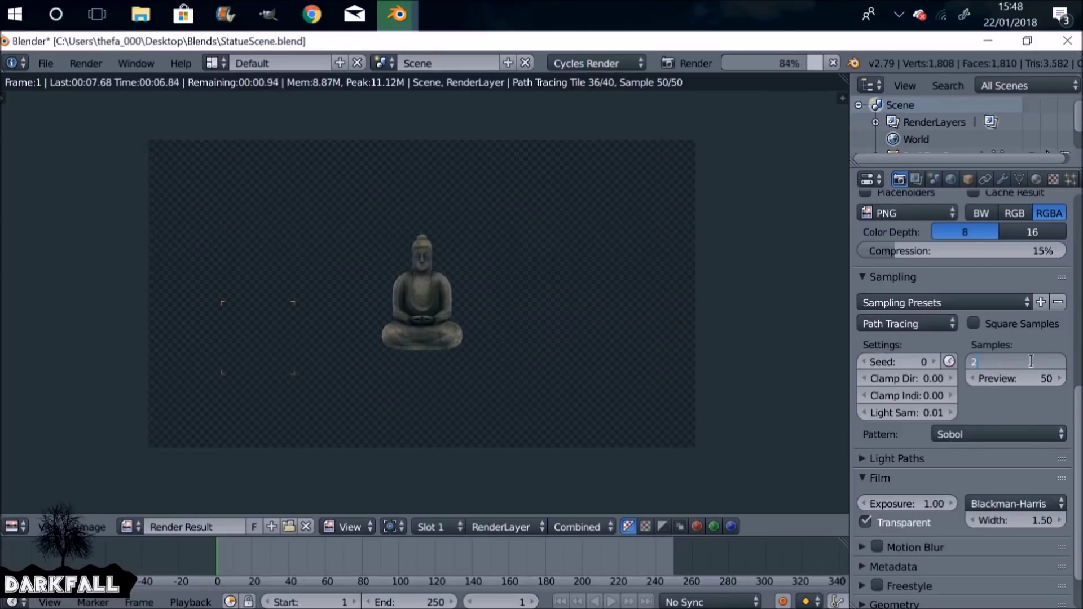
key(Return)
scroll(1034, 361, up, 14)
scroll(463, 280, up, 3)
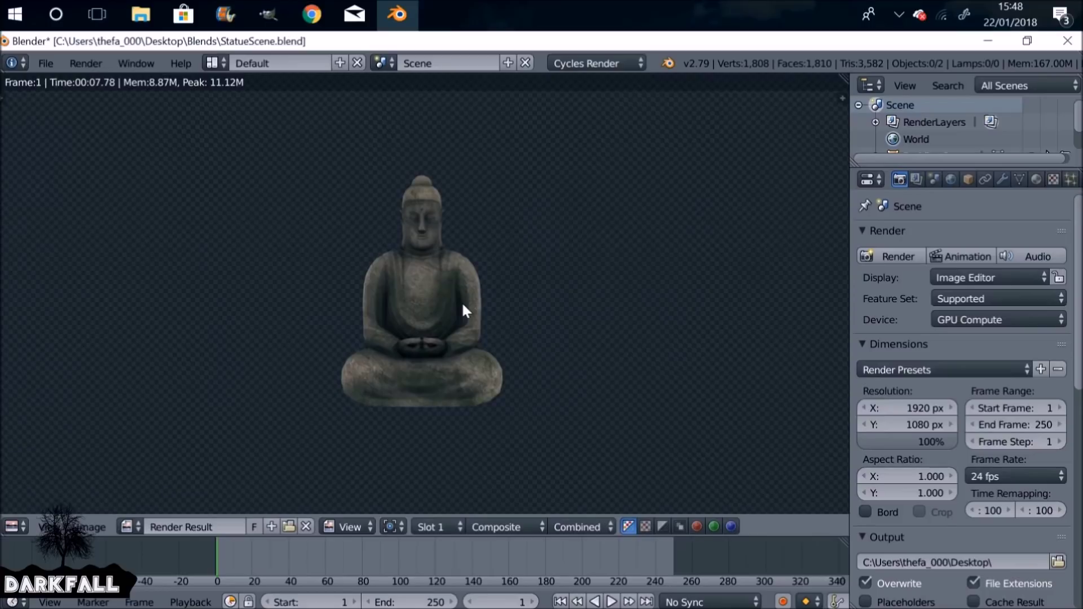
scroll(473, 309, down, 4)
Insert a Mix color node on the Composite link and feed the Viewer from it.
key(shift+F3)
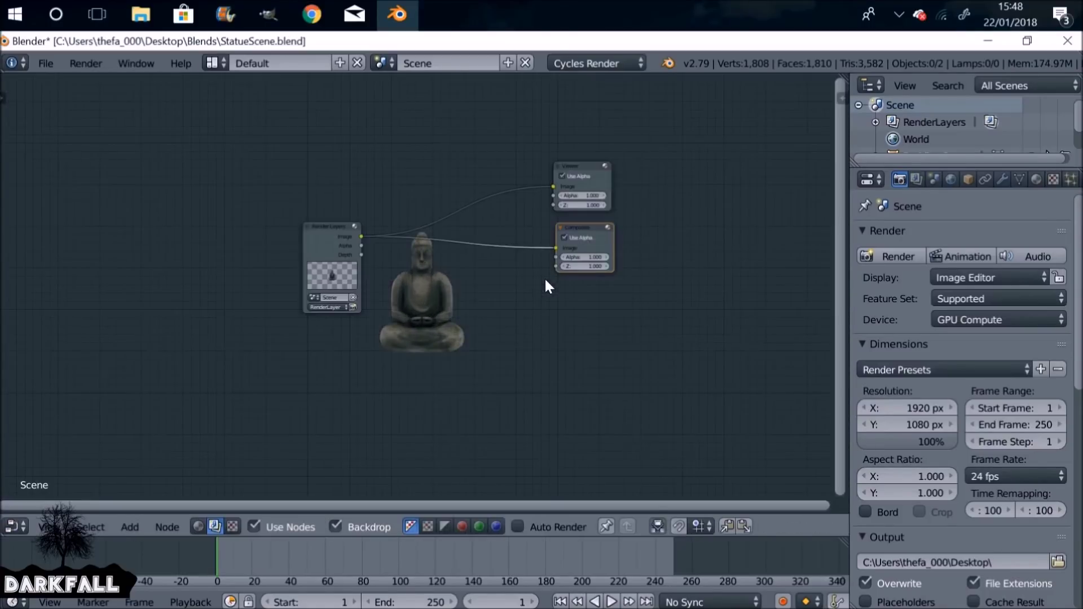
drag(333, 234, 249, 188)
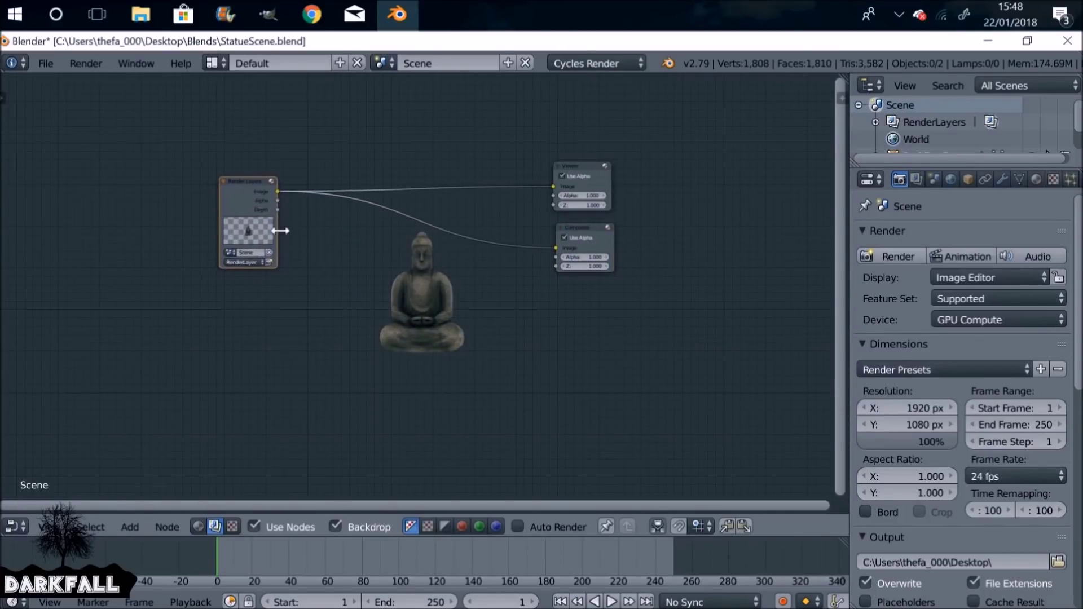
key(shift+a)
mouse_move(305, 303)
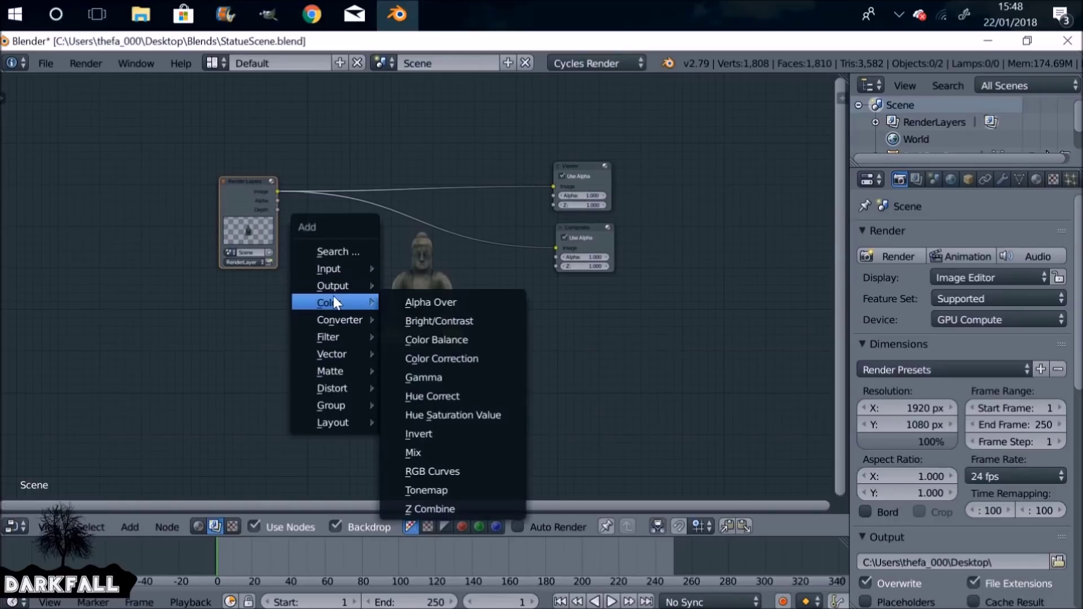
click(414, 453)
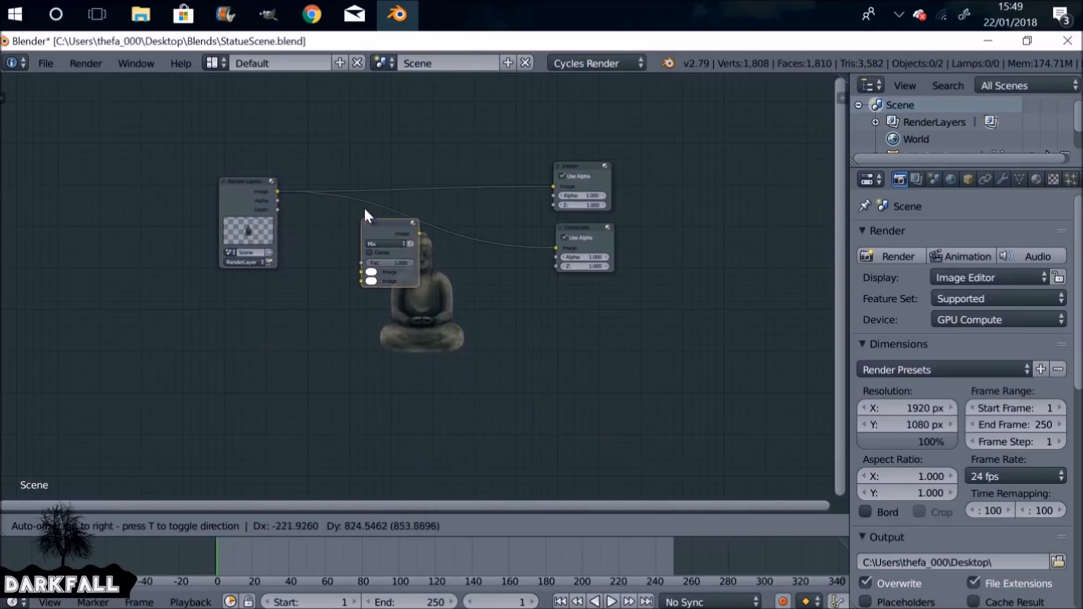
click(377, 201)
ctrl+shift+click(405, 205)
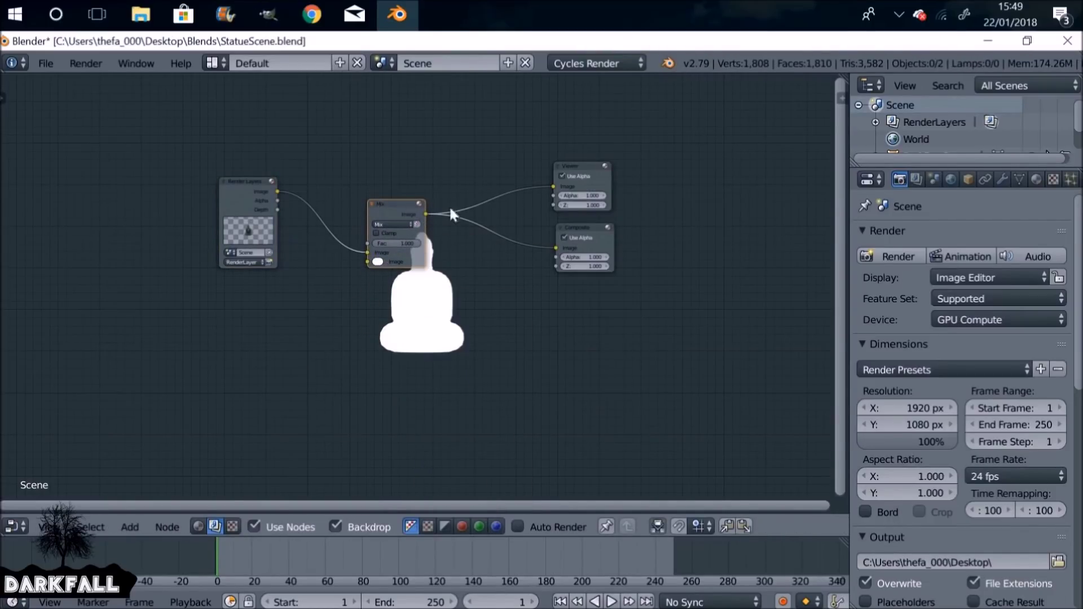
Add a Movie Clip node below Render Layers and connect its Image into the Mix node.
key(shift+a)
mouse_move(263, 316)
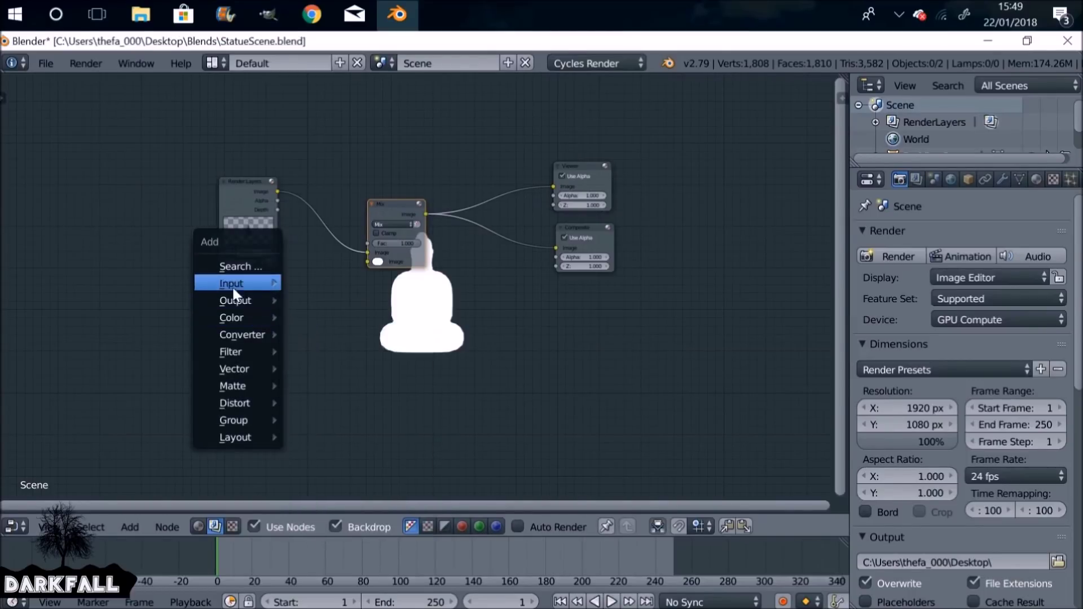
mouse_move(231, 285)
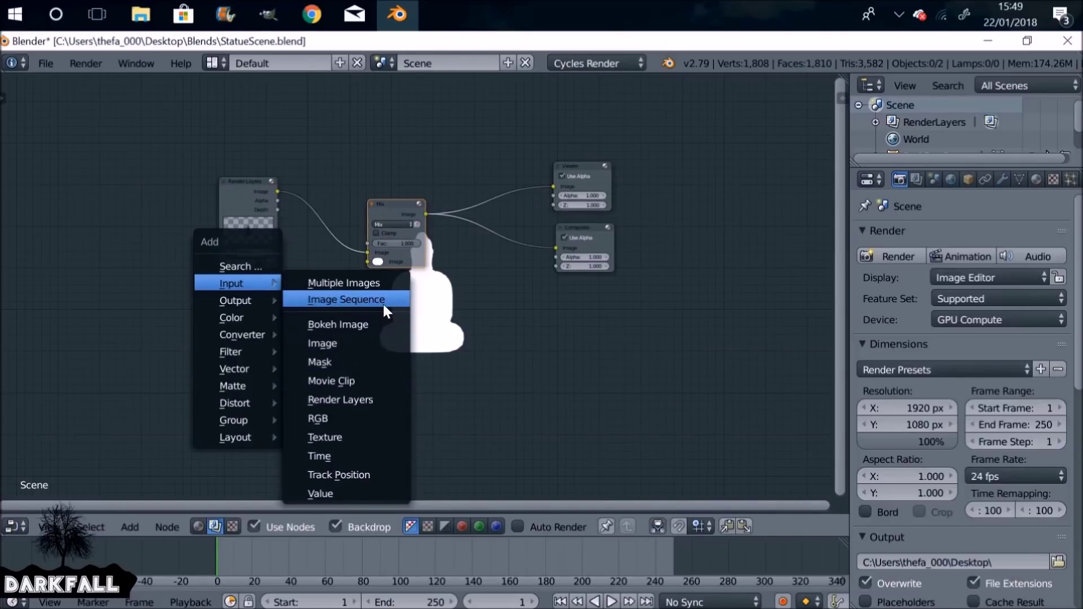
click(378, 383)
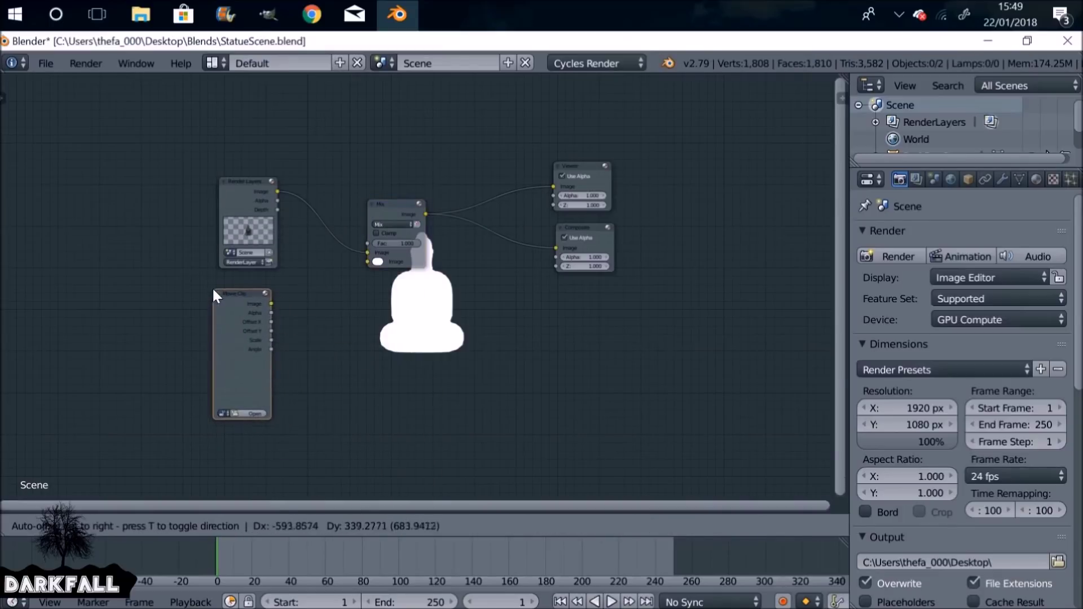
click(213, 289)
scroll(243, 296, up, 4)
scroll(345, 303, down, 1)
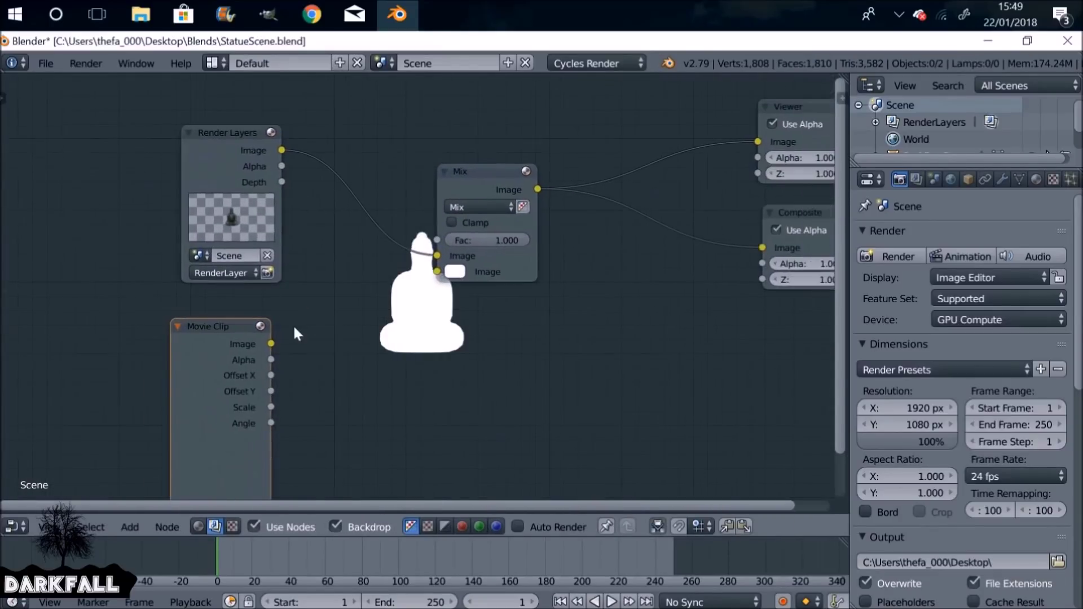
drag(236, 343, 439, 255)
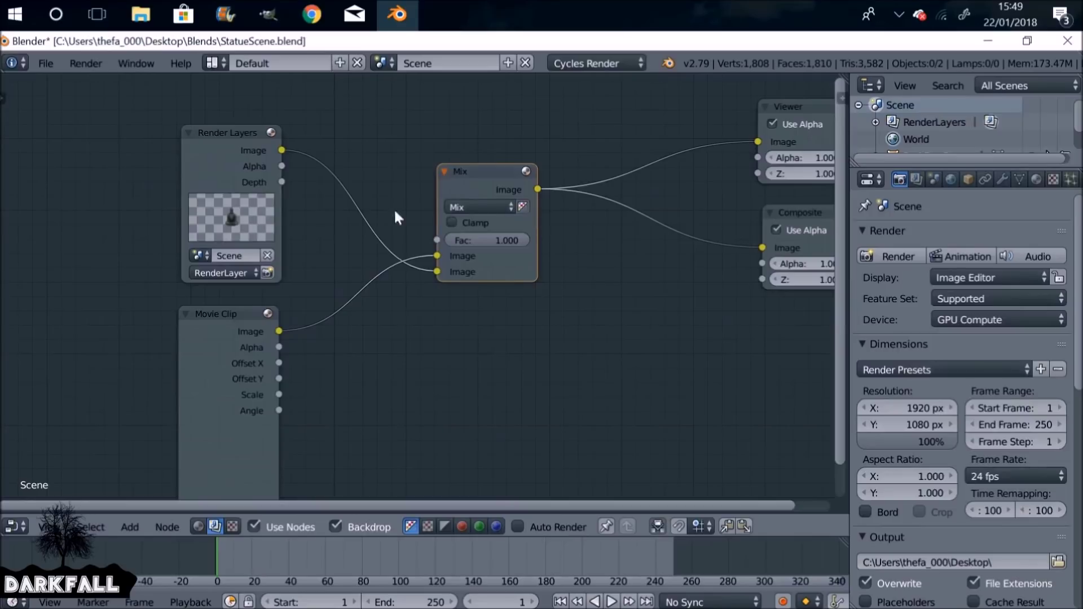
Load 717954715.mp4 from Desktop/Videoassets into the Movie Clip node.
middle_drag(256, 384, 319, 263)
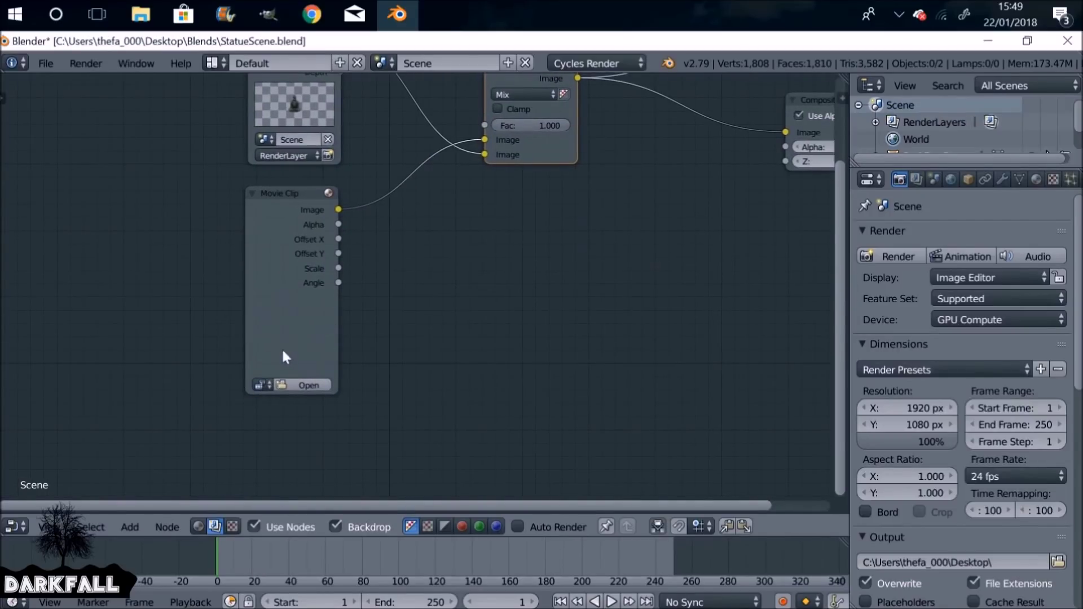
click(298, 386)
click(42, 271)
double_click(649, 267)
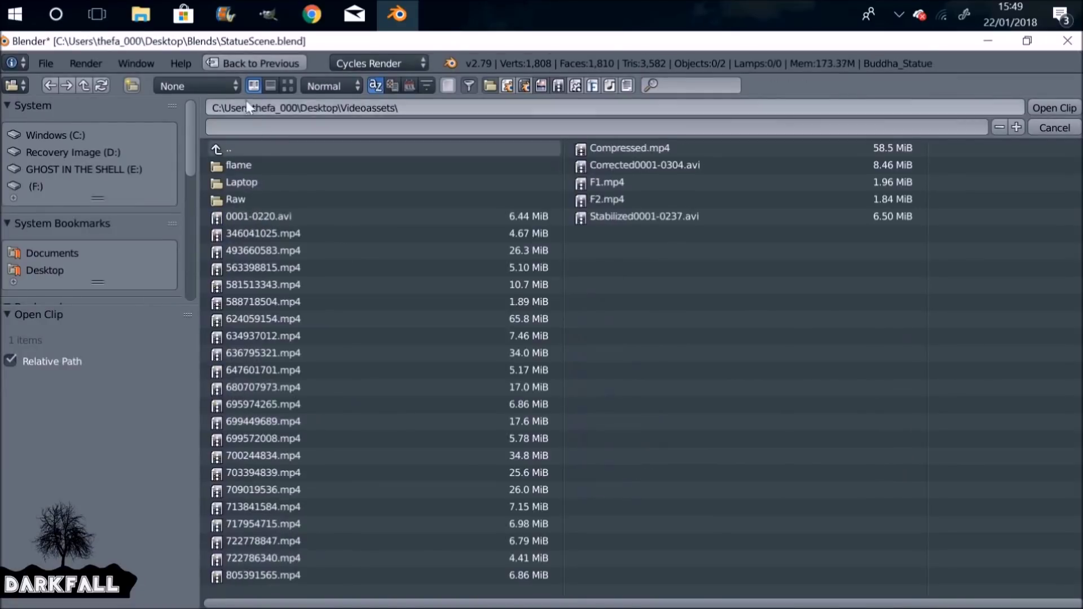
click(288, 85)
scroll(771, 320, down, 5)
click(786, 265)
click(1053, 107)
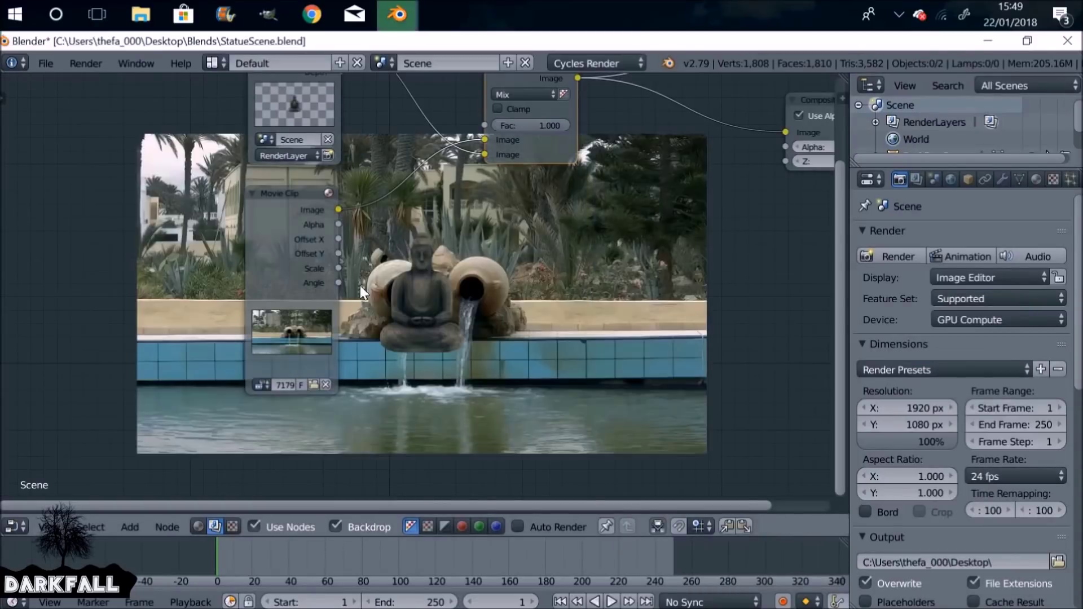
click(262, 385)
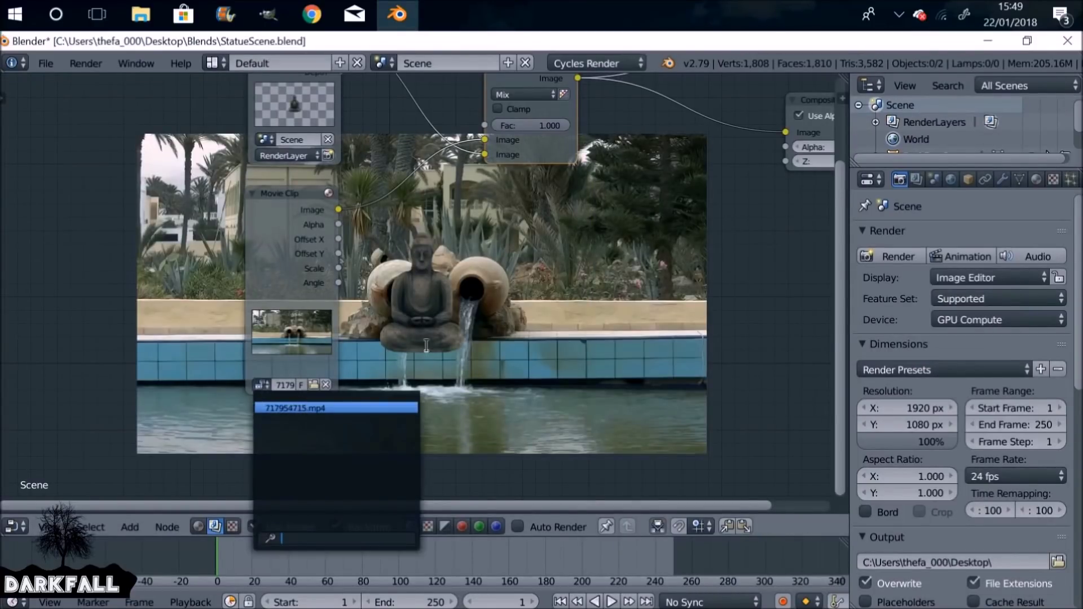
Move the Movie Clip and Render Layers nodes left and nudge the Mix node clear.
drag(299, 239, 181, 255)
middle_drag(368, 221, 348, 329)
drag(282, 144, 153, 145)
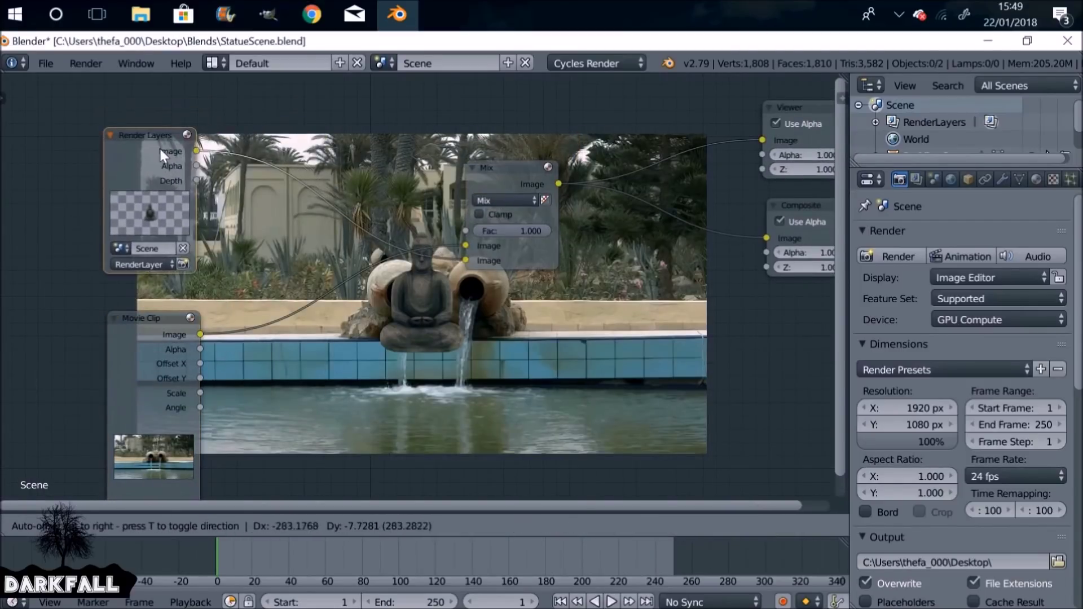
drag(514, 182, 521, 197)
middle_drag(441, 362, 428, 263)
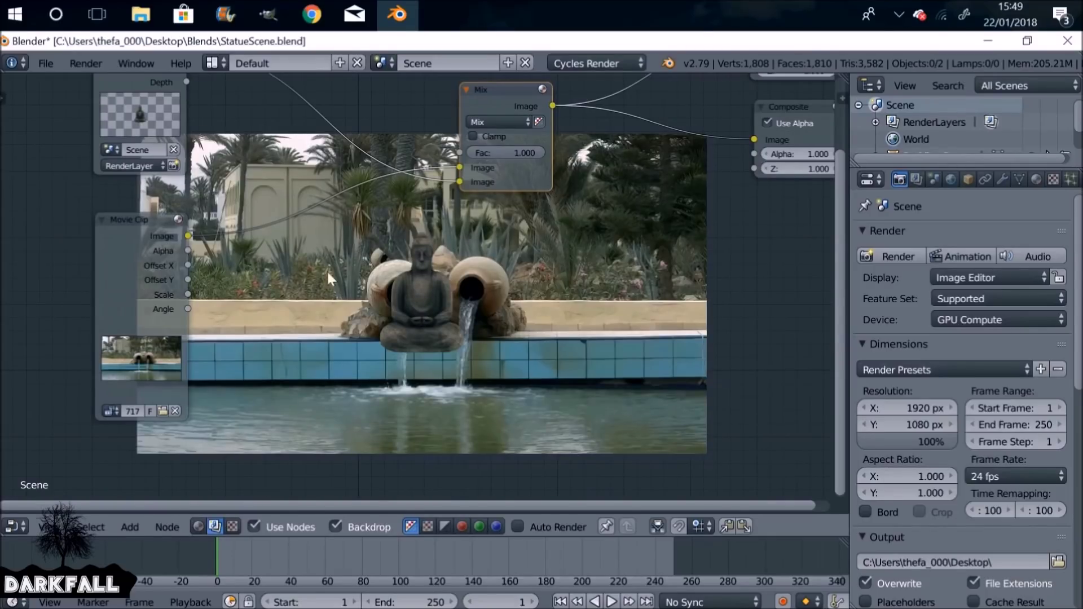
click(15, 527)
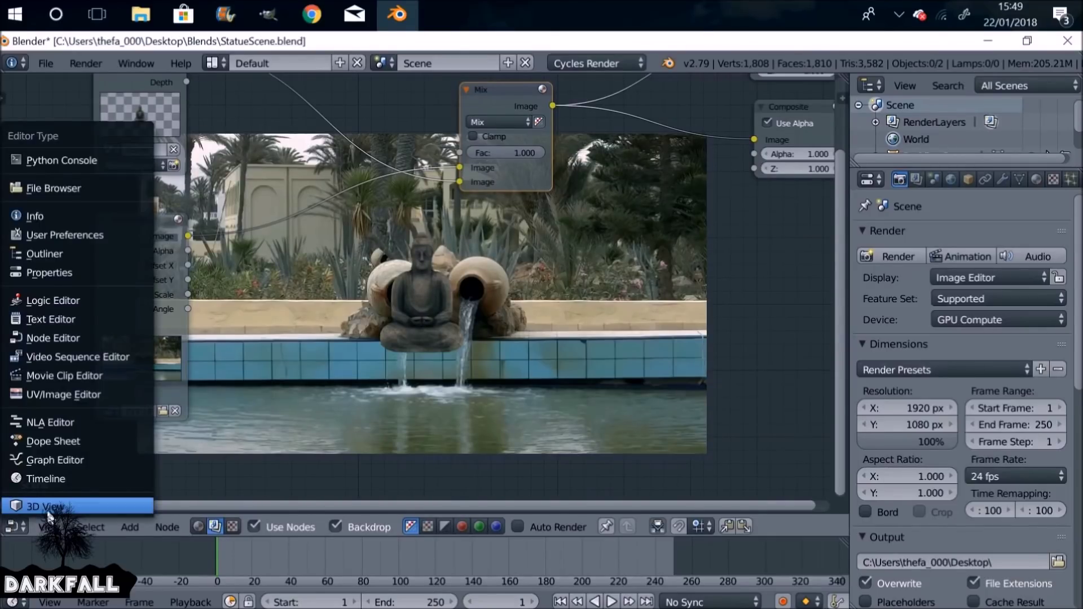
Show the Viewer Node output as the 3D viewport's background image.
click(45, 507)
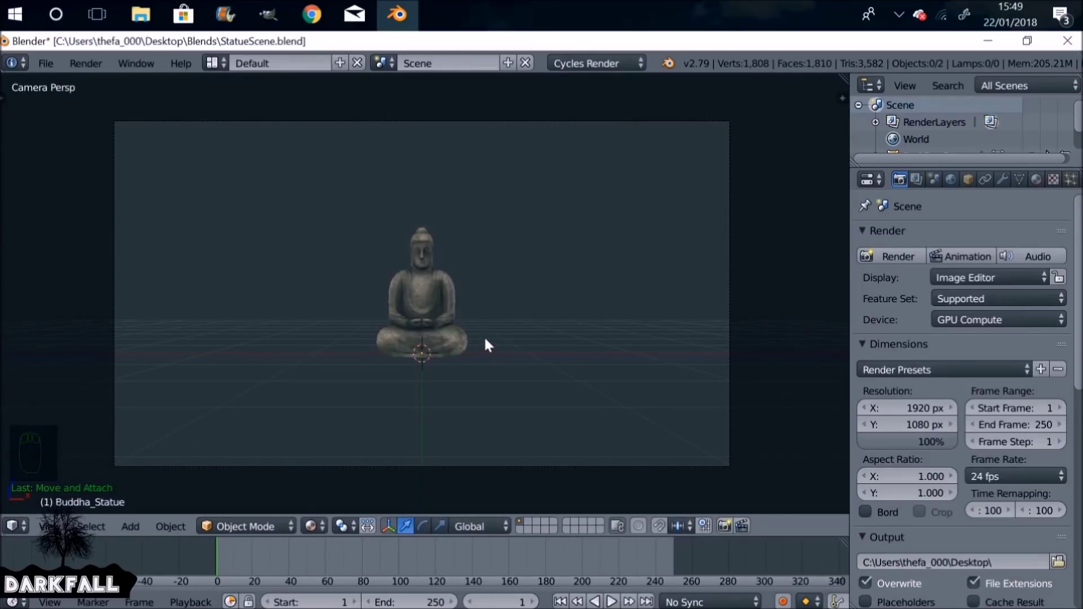
key(n)
click(723, 345)
click(713, 345)
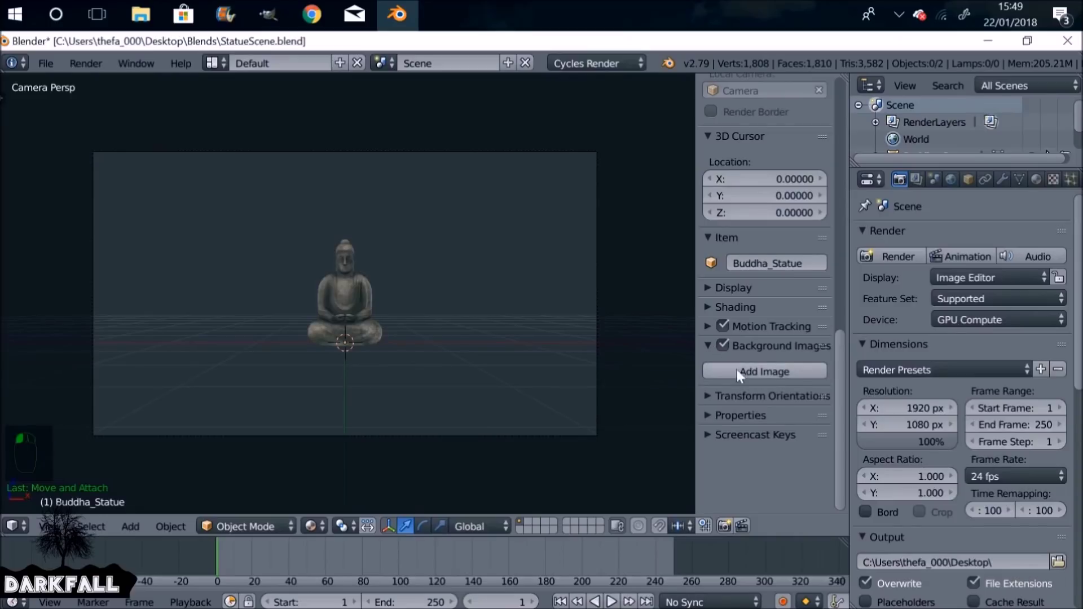
click(767, 370)
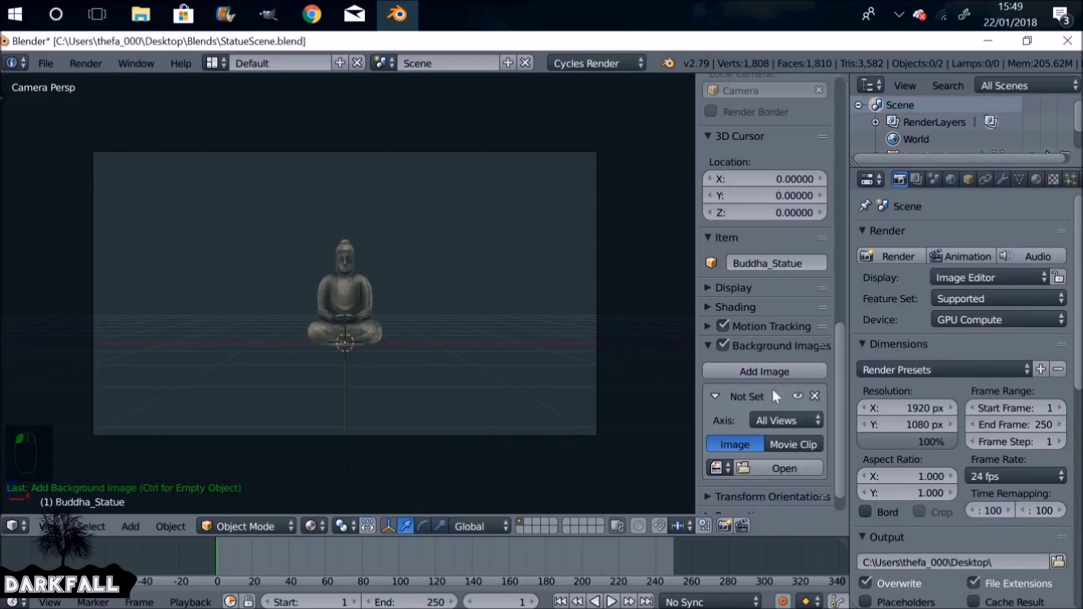
click(717, 468)
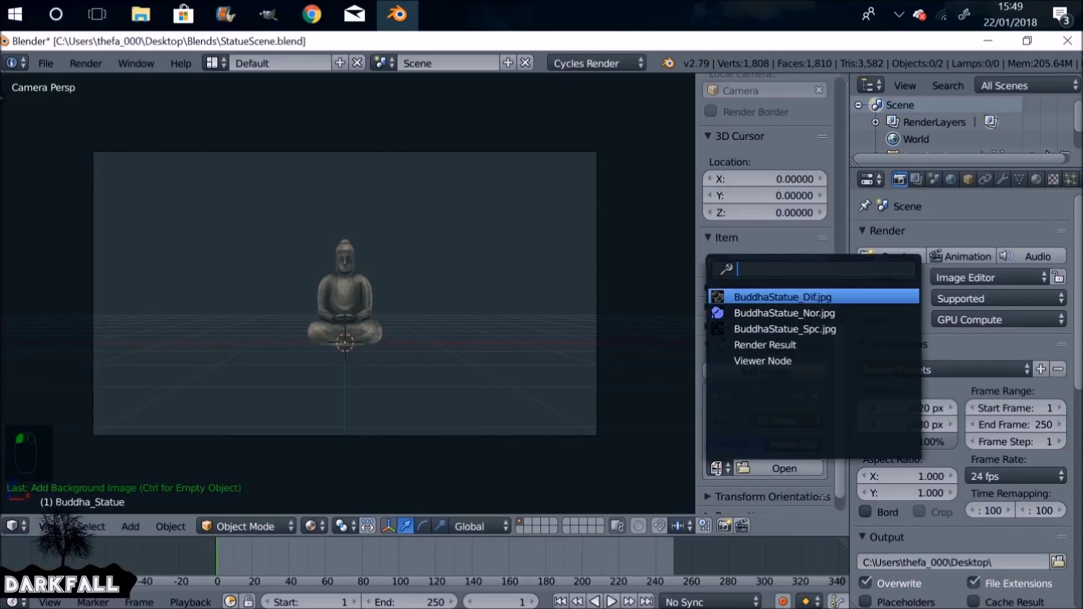
click(770, 362)
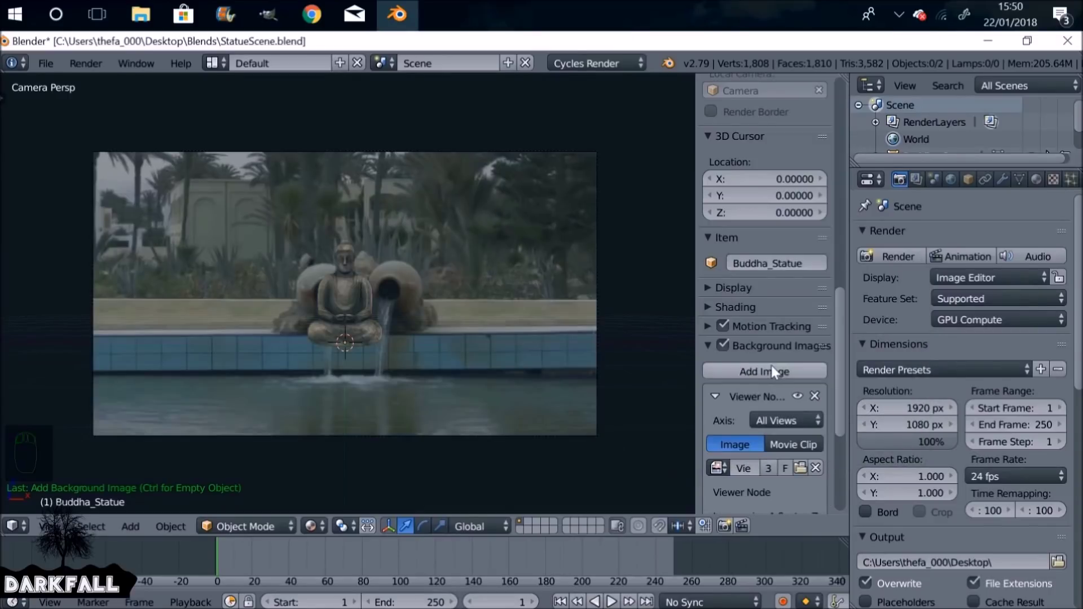
Raise the Buddha statue along Z and slide it right along X.
right_click(349, 290)
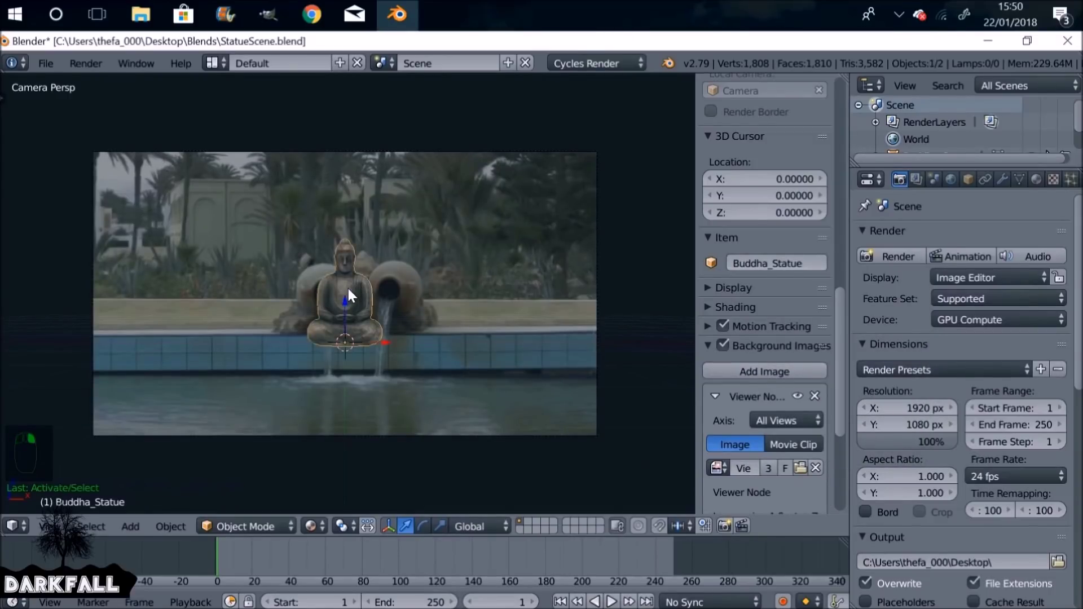
key(g)
key(z)
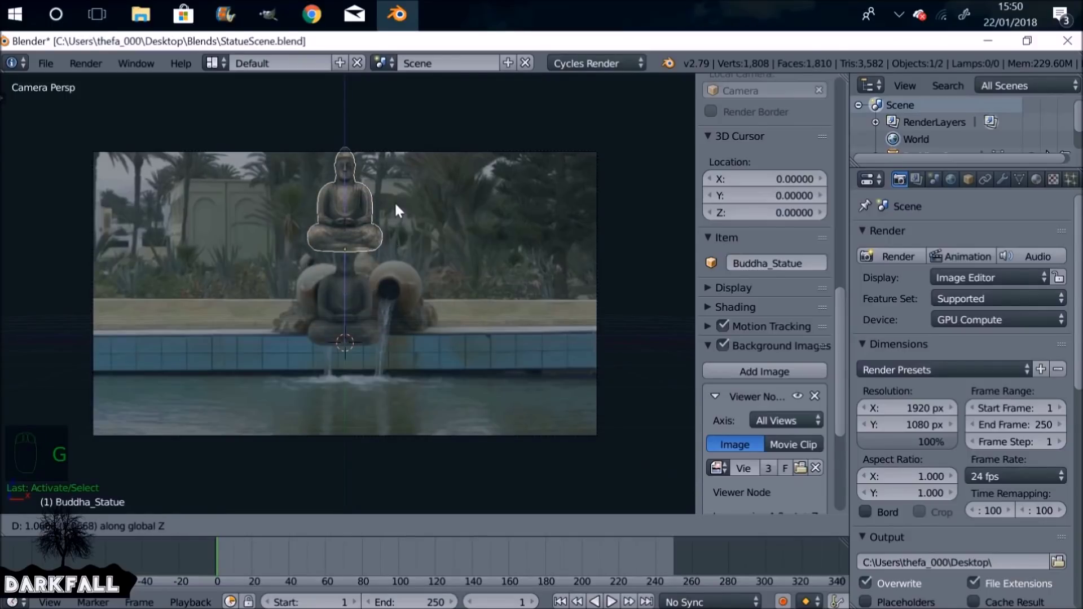
click(402, 233)
drag(379, 277, 391, 277)
click(896, 256)
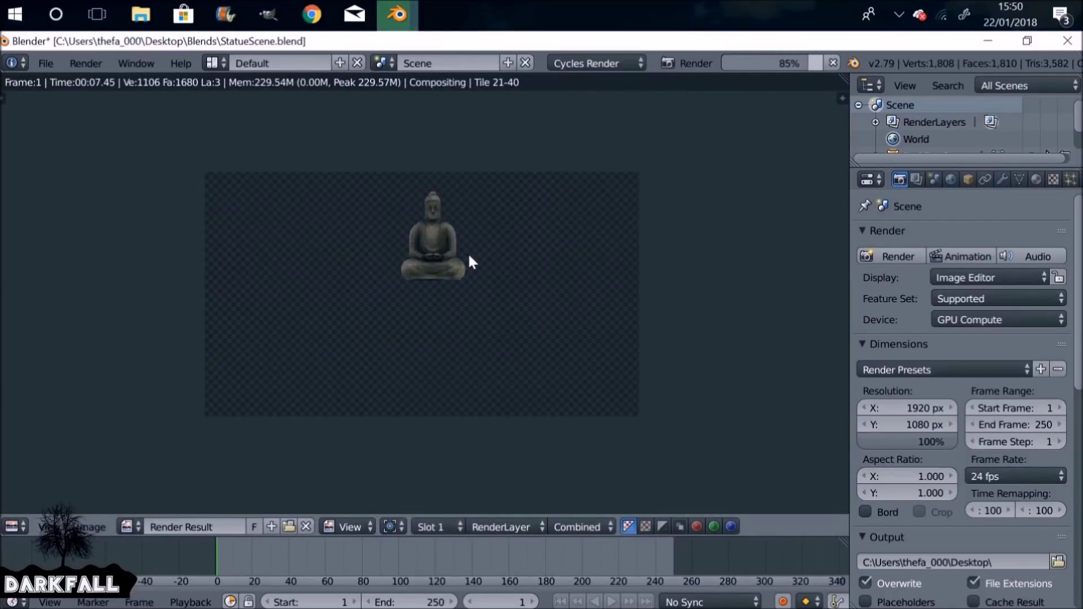
scroll(442, 258, up, 5)
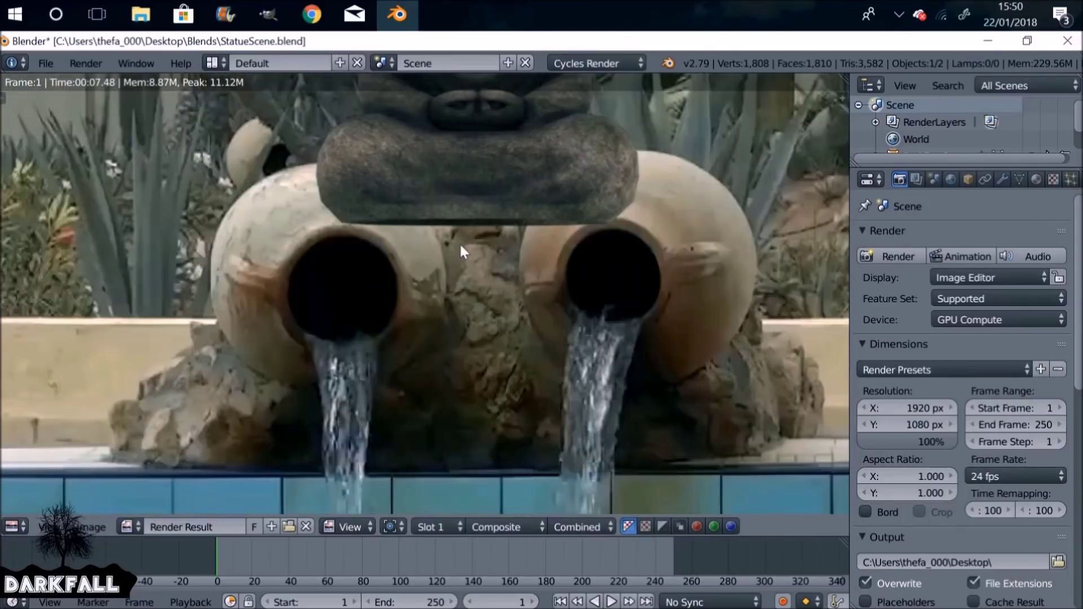
middle_drag(432, 228, 382, 290)
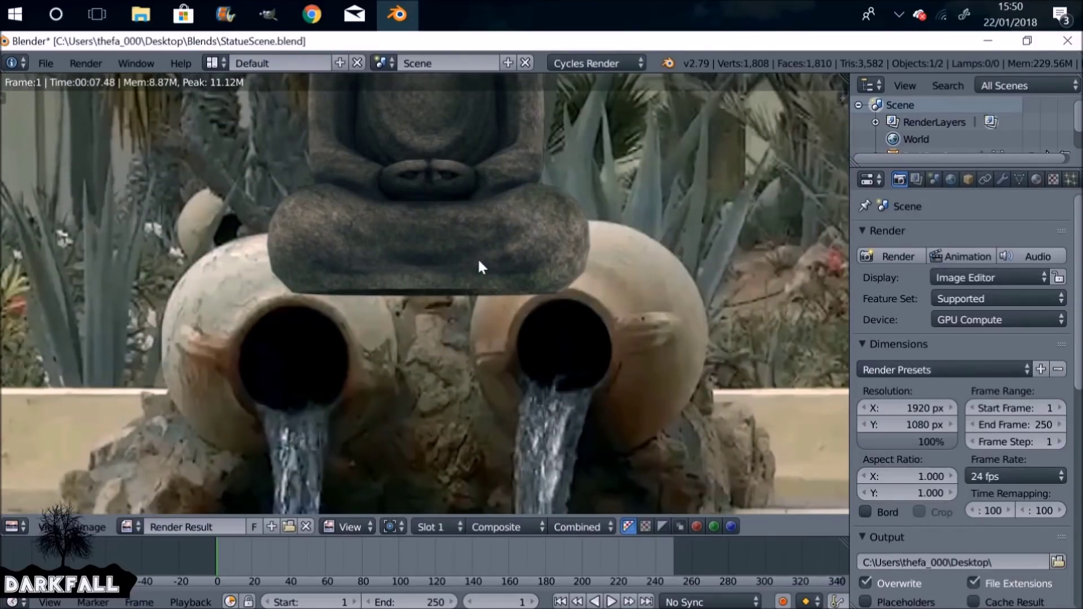
scroll(479, 260, down, 2)
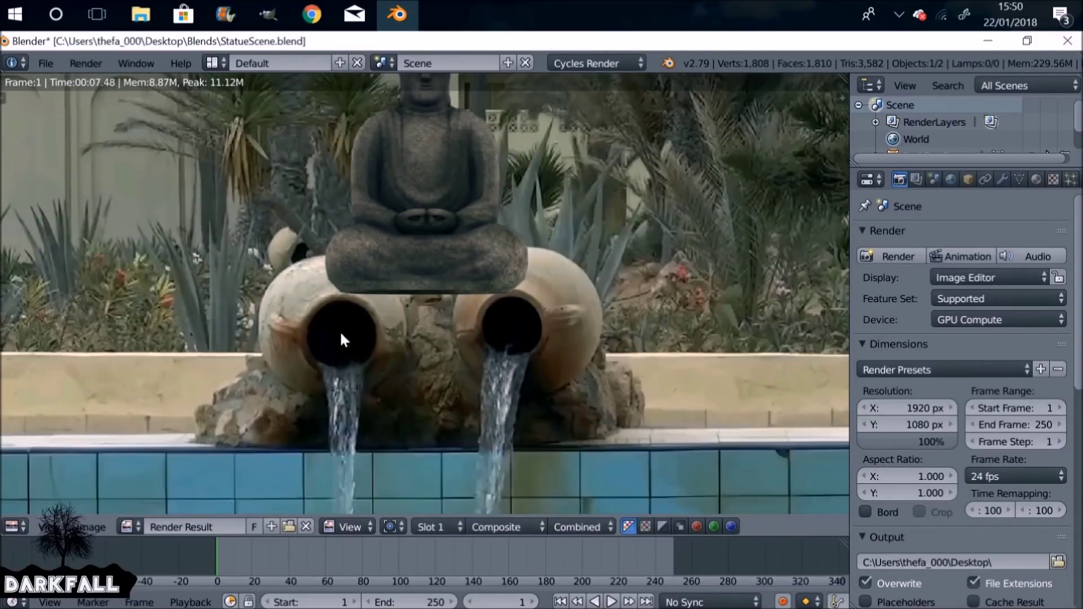
key(Escape)
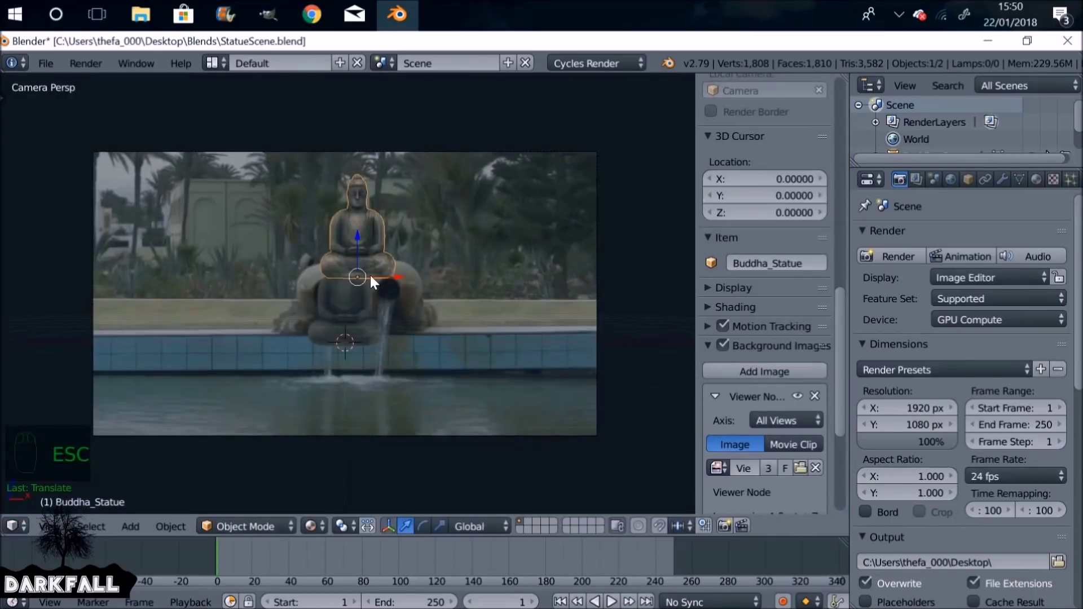
Place the 3D cursor and reposition the statue onto the jugs, nudging it right along X.
scroll(370, 274, up, 4)
shift+middle_drag(371, 272, 348, 290)
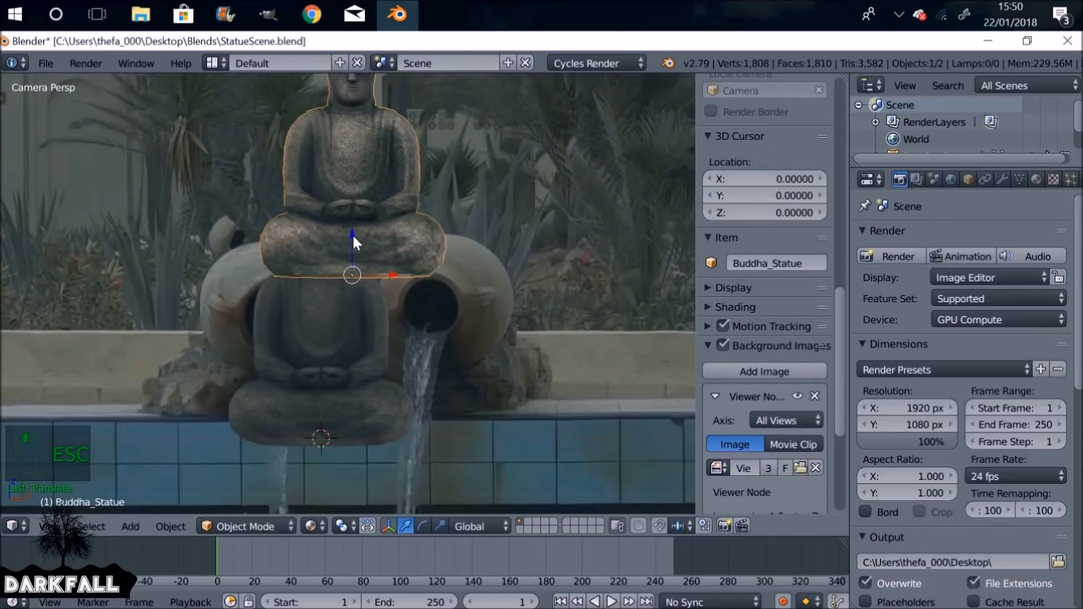
drag(356, 244, 357, 205)
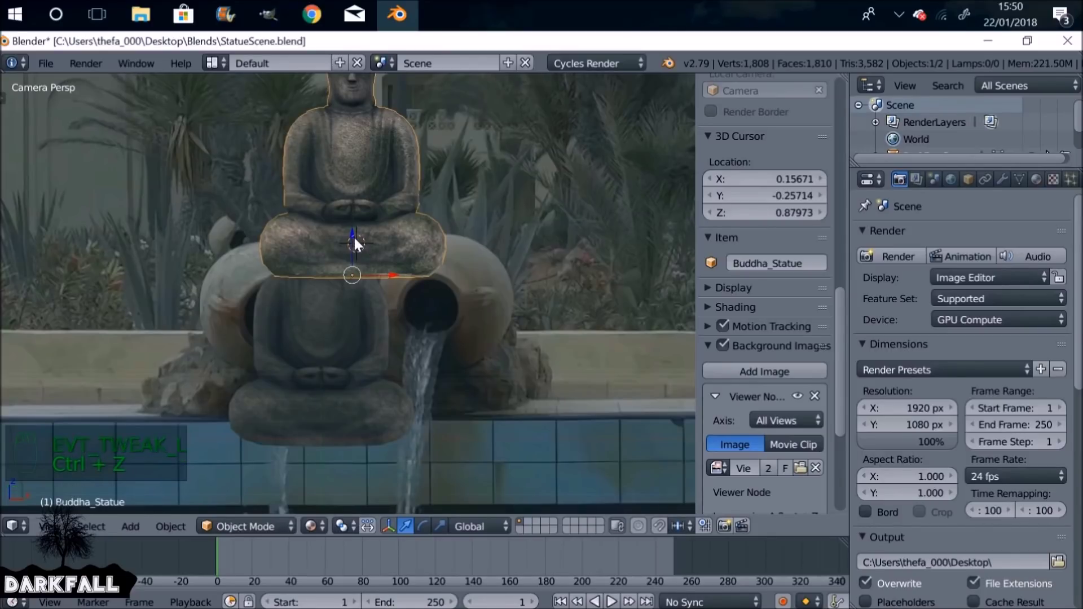
key(g)
key(ctrl+z)
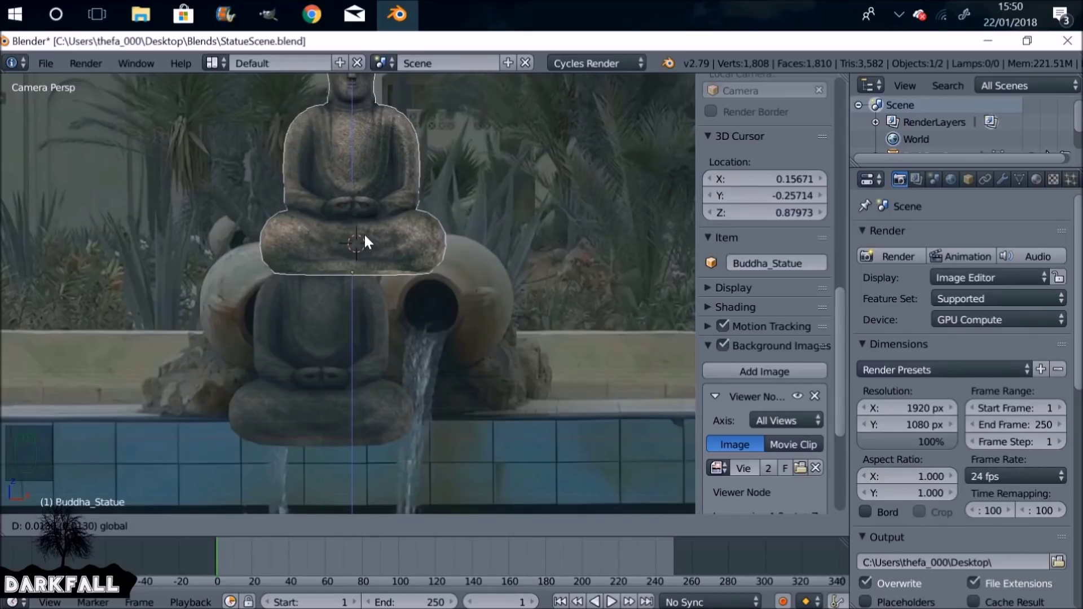
click(364, 232)
drag(390, 270, 397, 270)
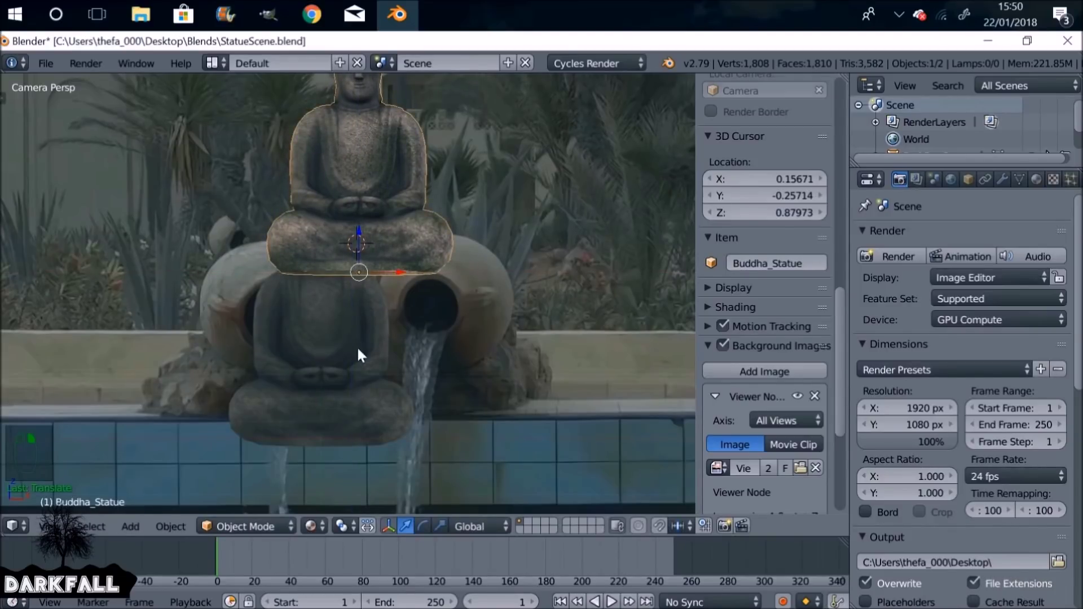
Check the camera view, remove the background image, and hide the properties sidebar.
key(KP_0)
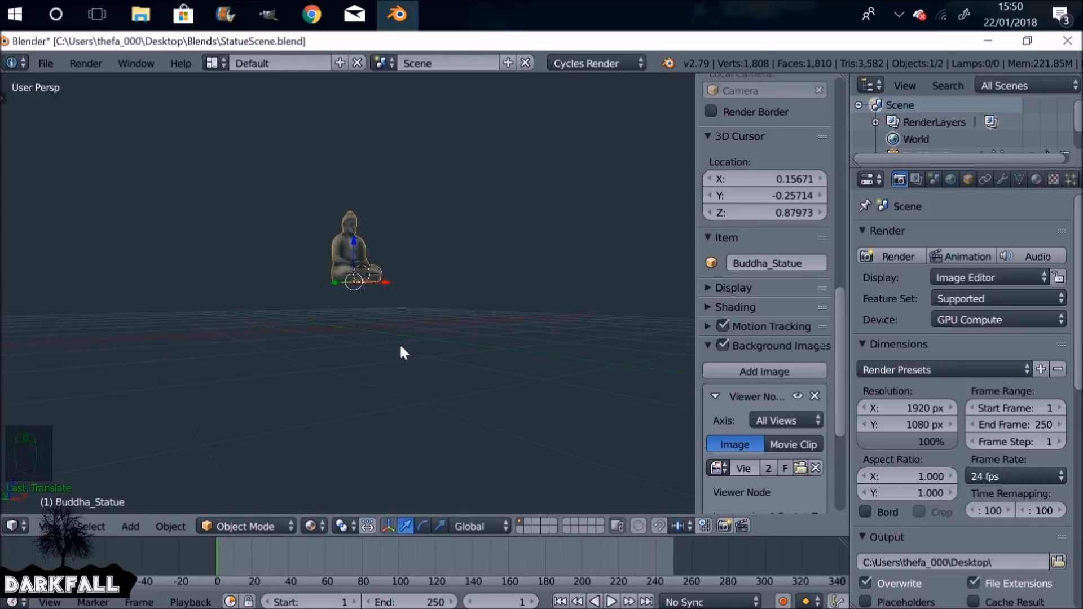
key(KP_0)
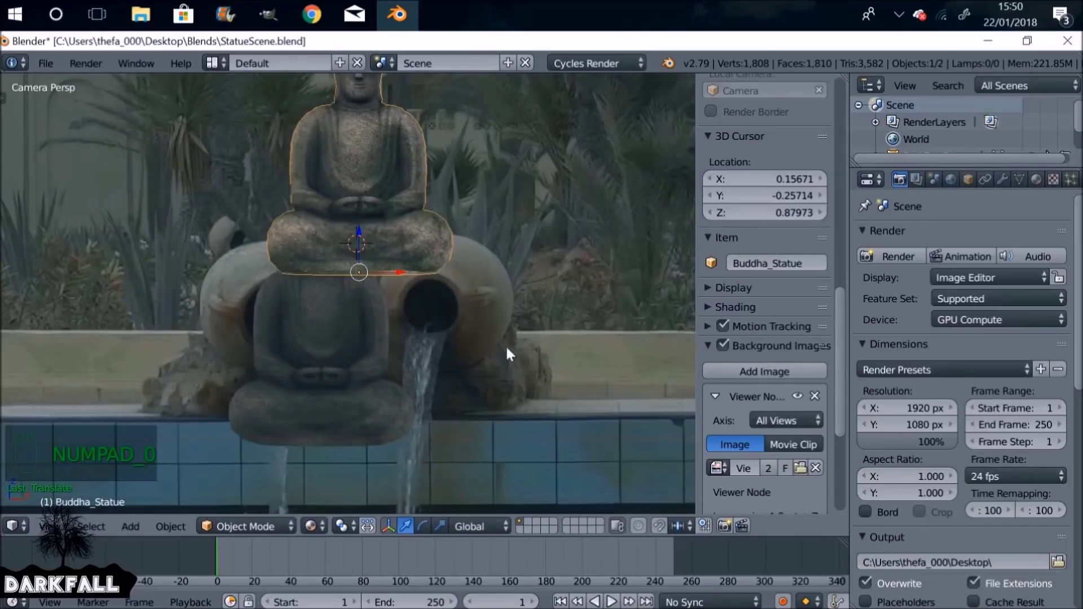
click(815, 396)
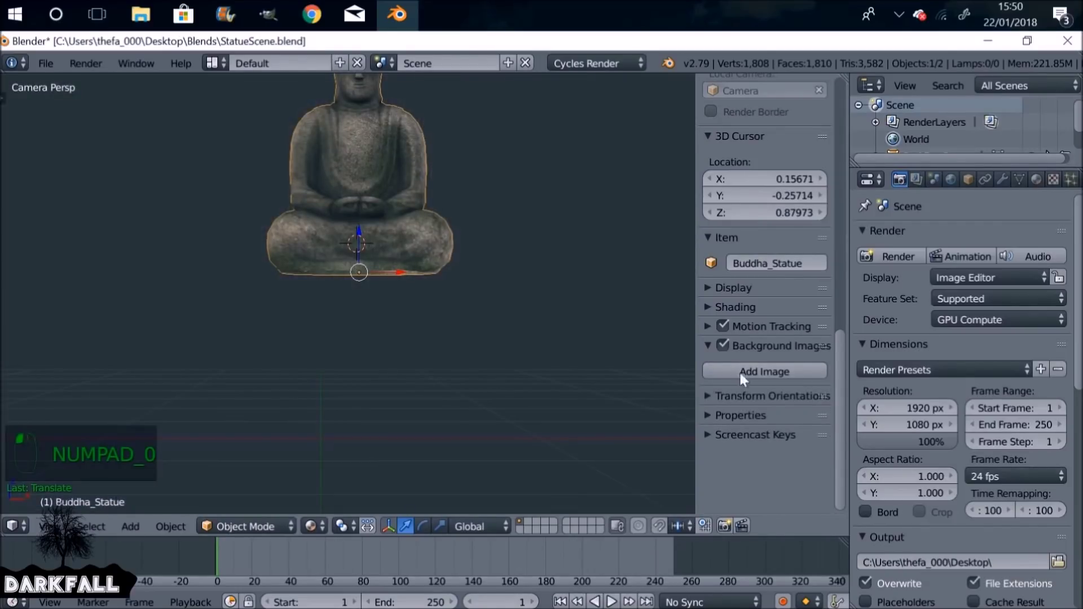
click(707, 346)
key(n)
scroll(515, 328, down, 3)
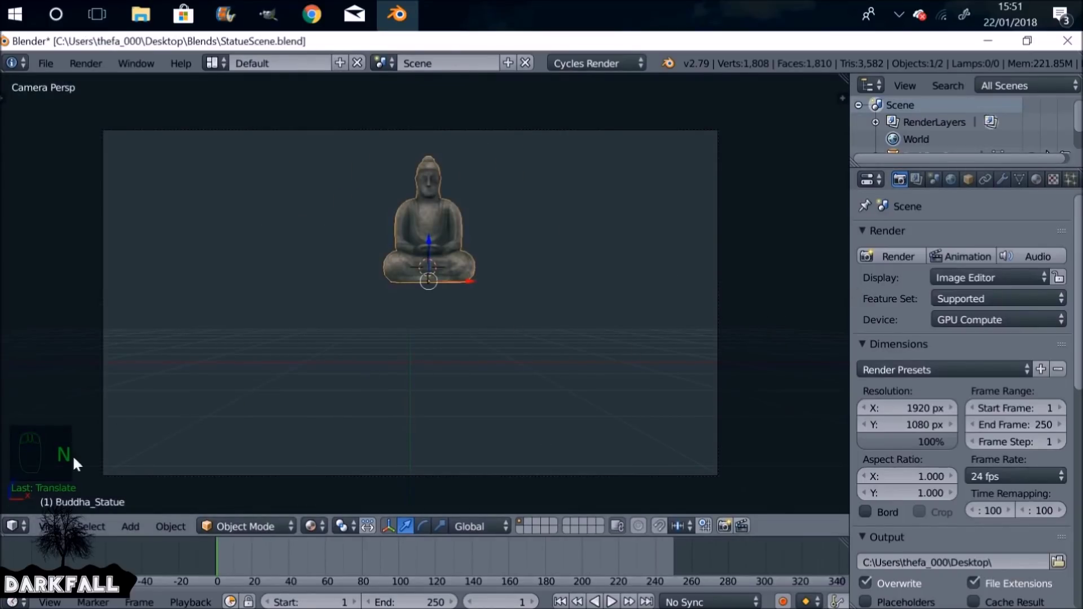
click(18, 521)
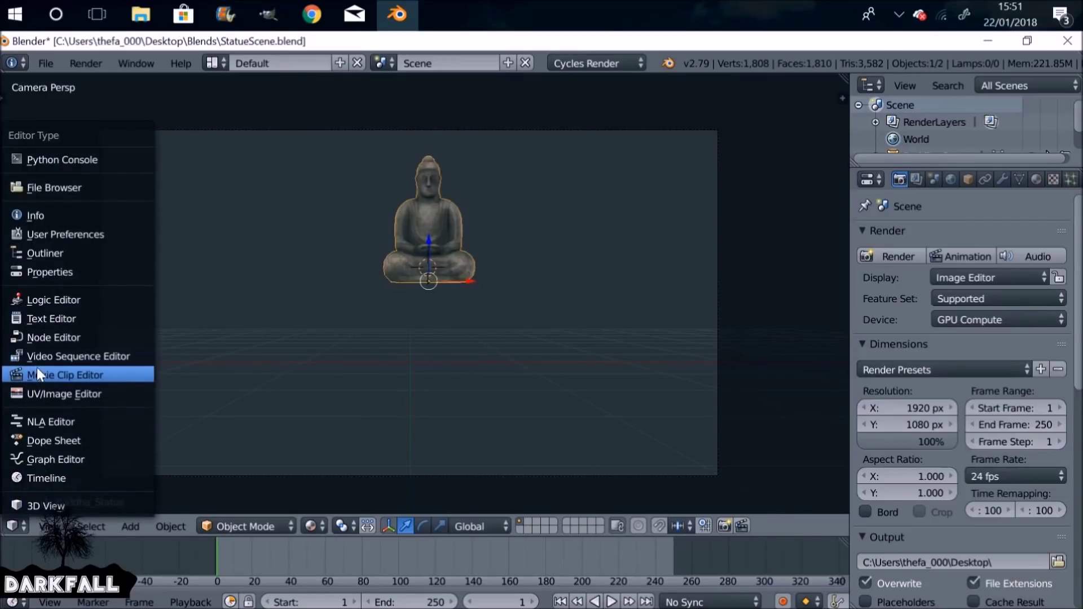
Switch the area to the Movie Clip Editor in Mask mode with side panels hidden.
click(114, 383)
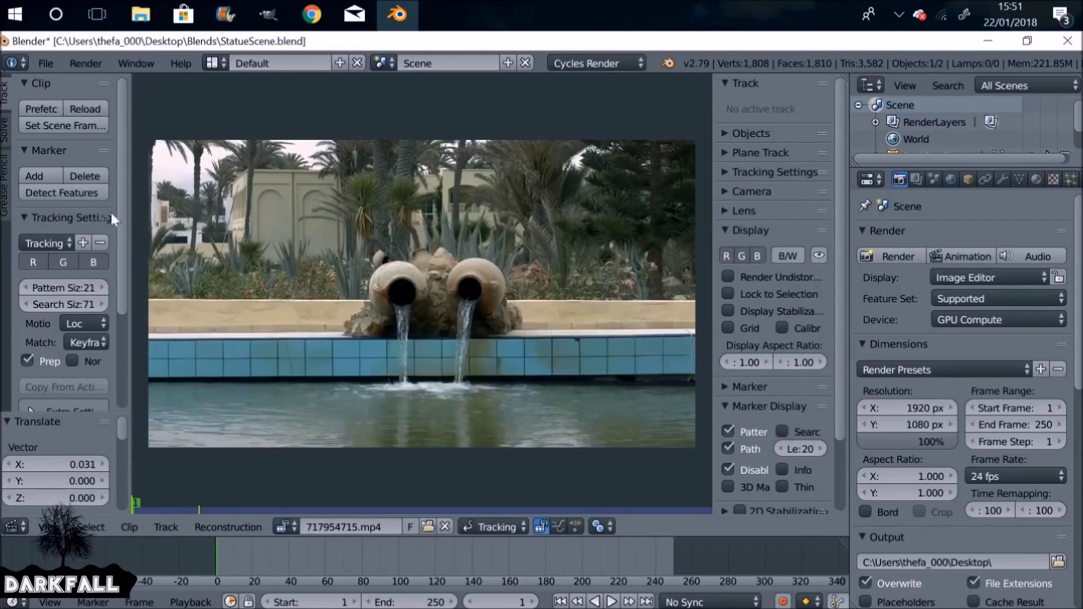
key(t)
key(n)
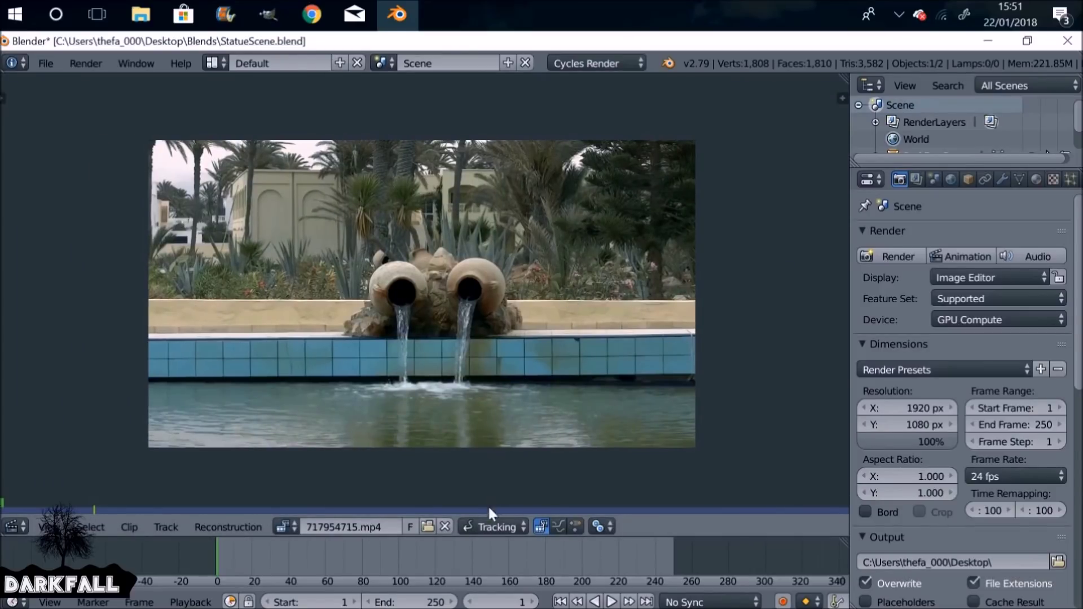
click(491, 525)
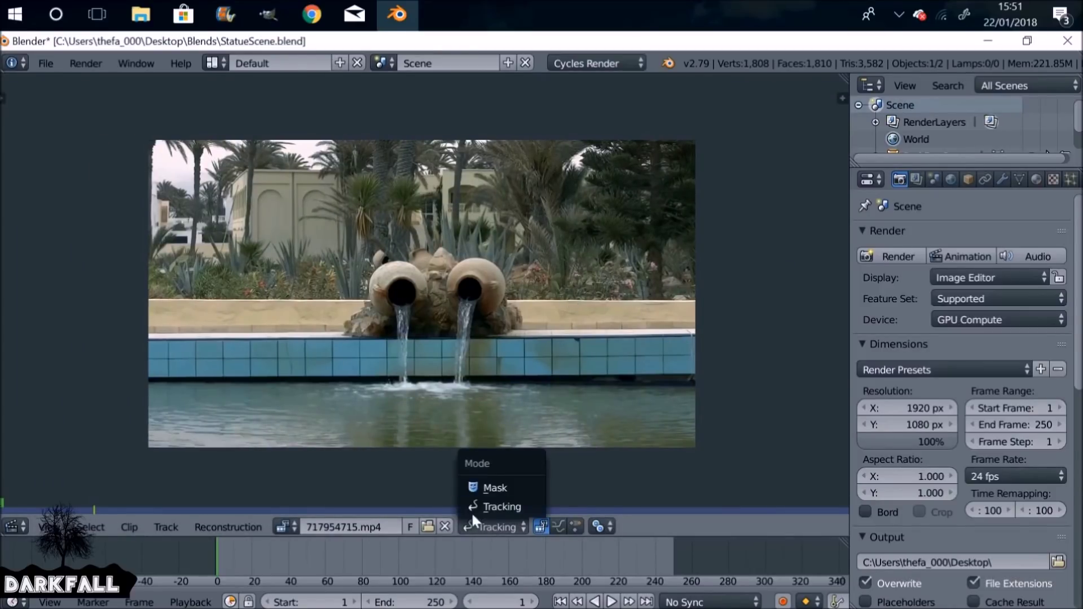
click(499, 489)
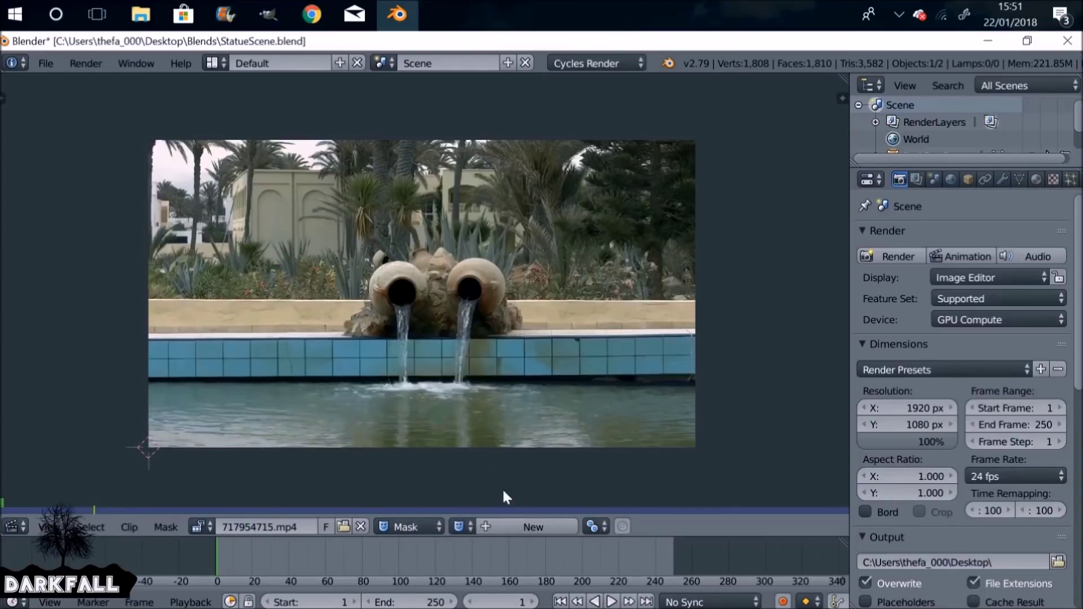
Create a new mask named 'Water Jugs' and zoom in on the clip.
click(511, 525)
click(511, 525)
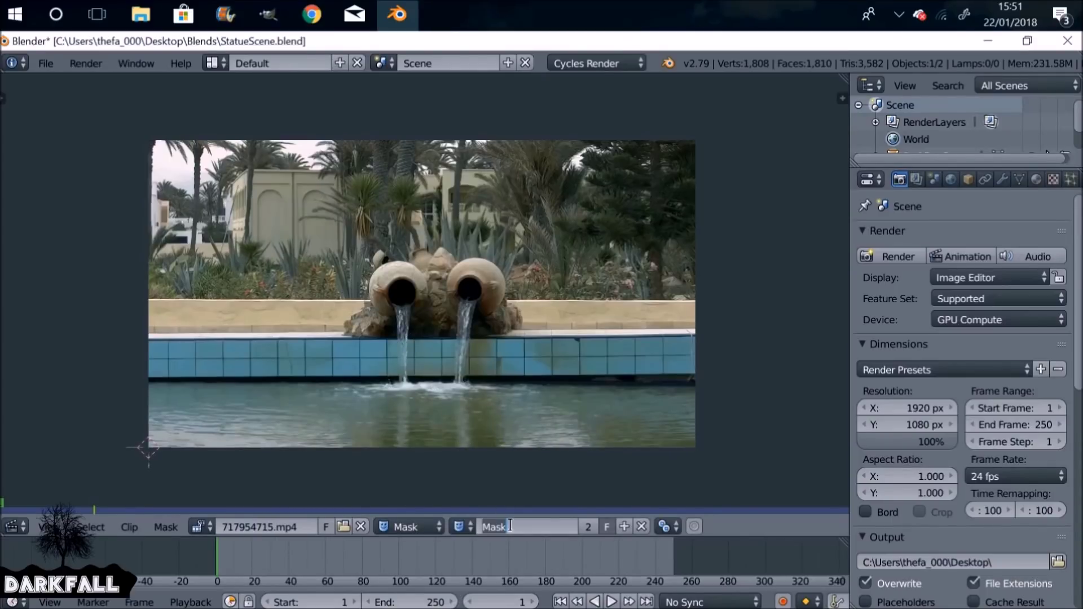
text(Water Jugs)
key(Return)
scroll(415, 307, up, 5)
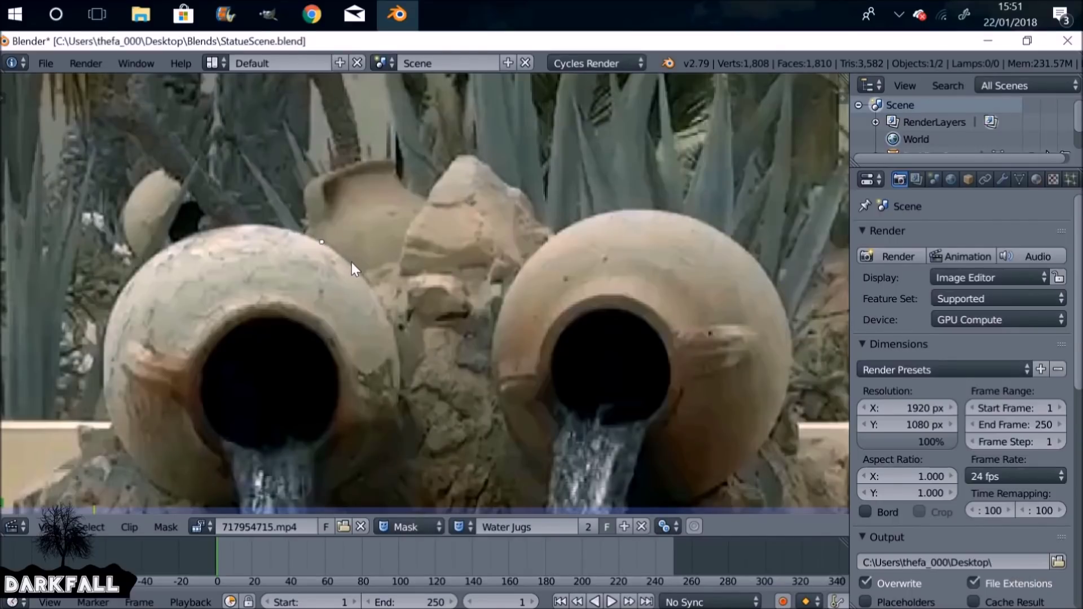
Trace mask points around both jug tops, the rocks between them, and beneath the jugs.
ctrl+click(363, 276)
ctrl+click(377, 303)
ctrl+click(390, 325)
ctrl+click(447, 331)
ctrl+click(492, 332)
ctrl+click(508, 300)
ctrl+click(526, 263)
ctrl+click(577, 223)
ctrl+click(605, 215)
ctrl+click(714, 264)
ctrl+click(669, 368)
ctrl+click(492, 451)
ctrl+click(272, 406)
ctrl+click(235, 303)
ctrl+click(269, 226)
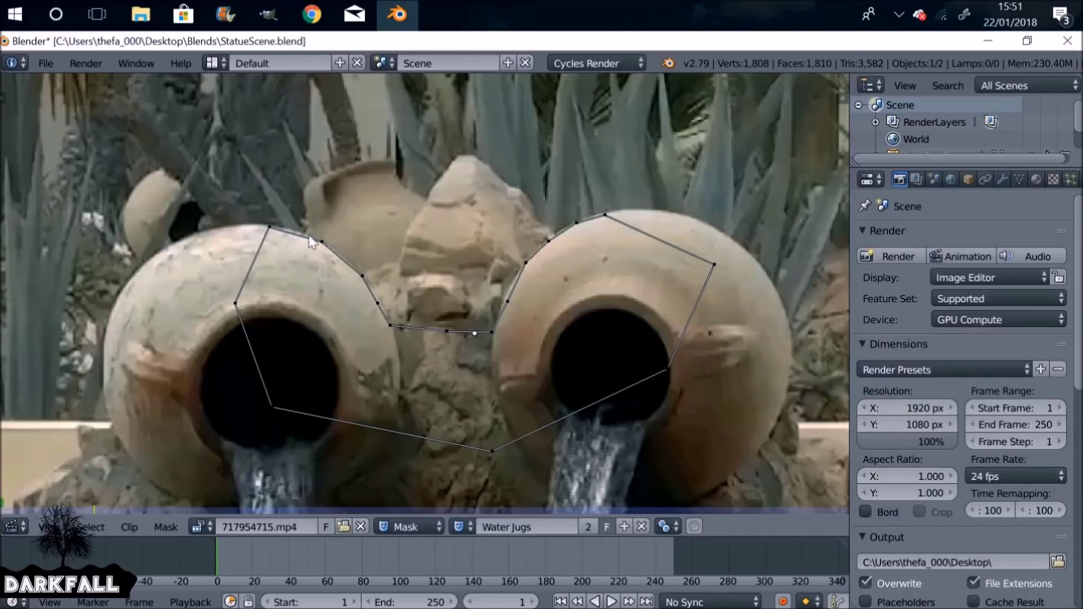
Add an extra point on the right mask segment along the right jug's rim.
scroll(493, 337, up, 3)
scroll(493, 336, up, 1)
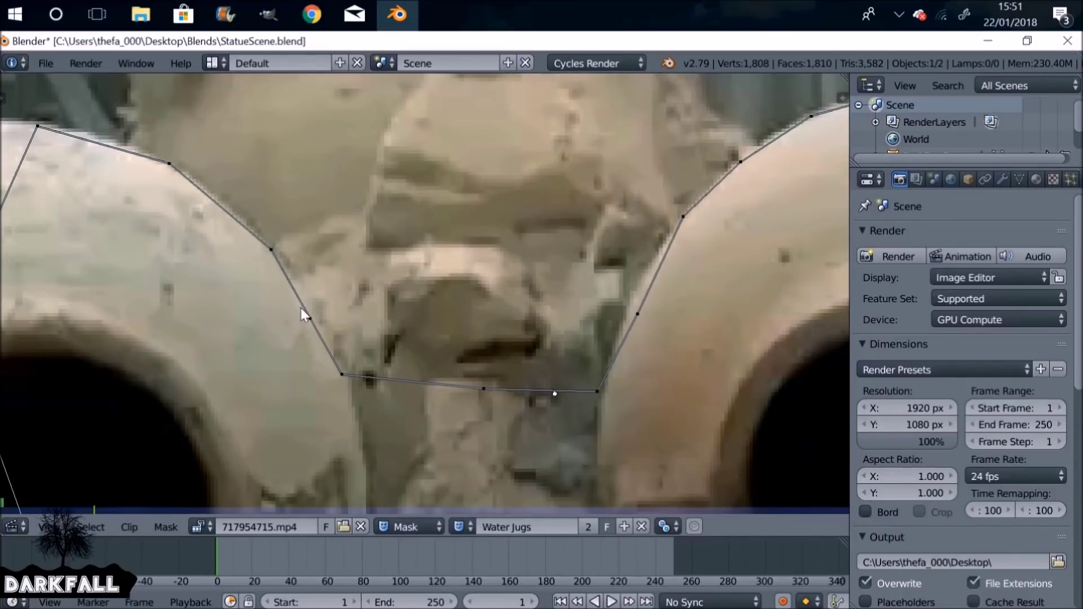
click(174, 168)
middle_drag(657, 307, 609, 329)
ctrl+click(582, 327)
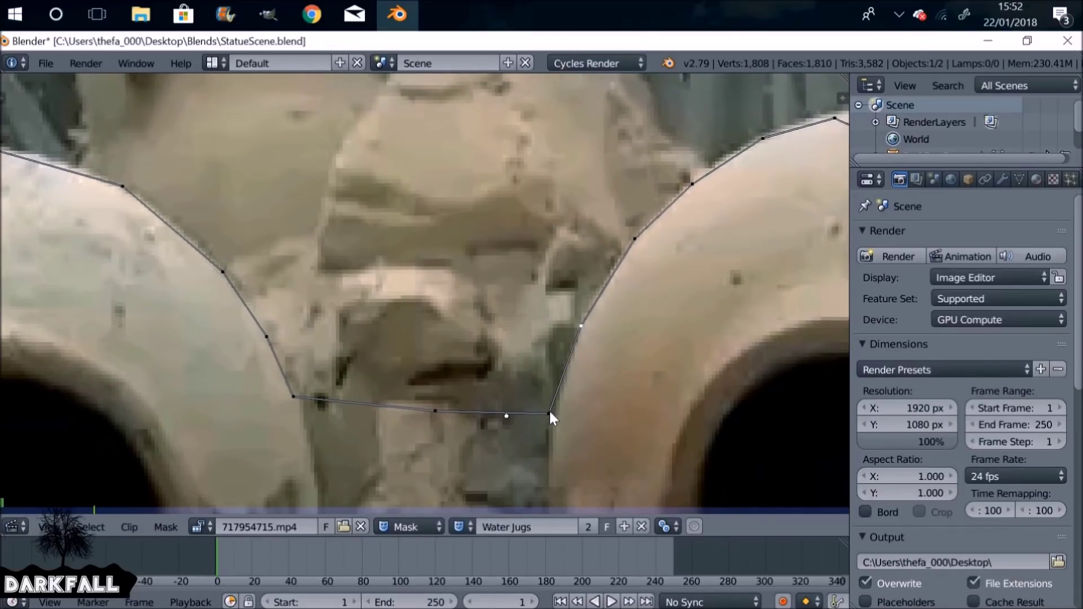
middle_drag(718, 198, 613, 244)
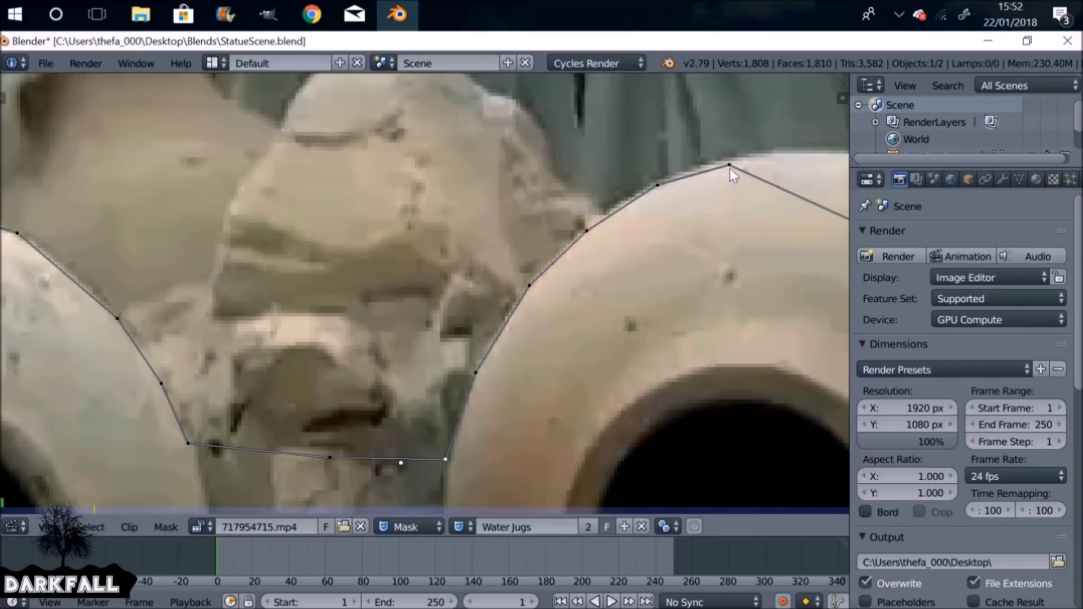
drag(727, 166, 730, 161)
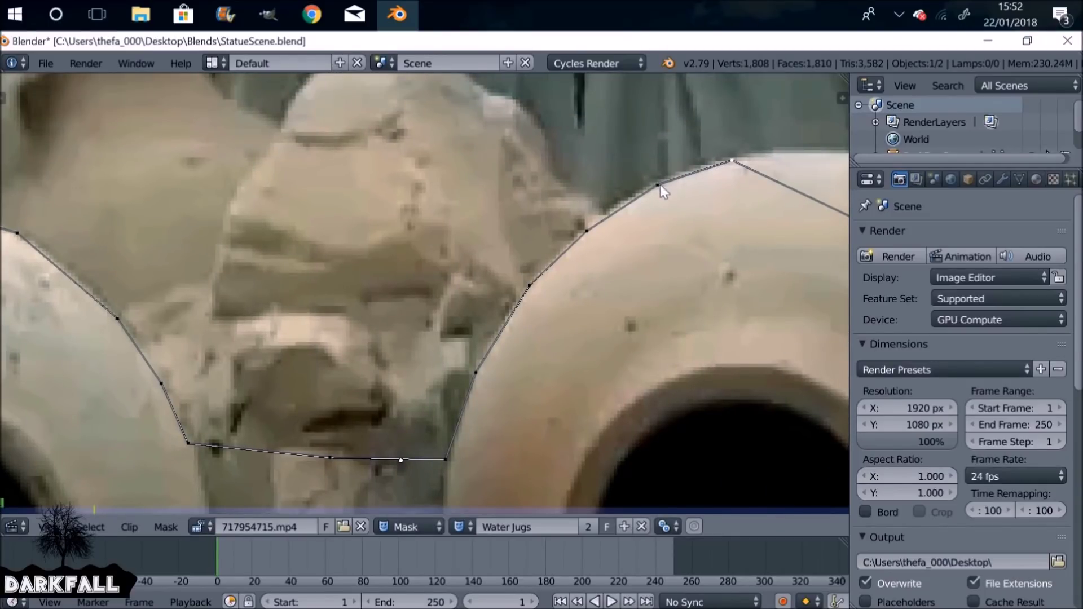
scroll(381, 366, down, 2)
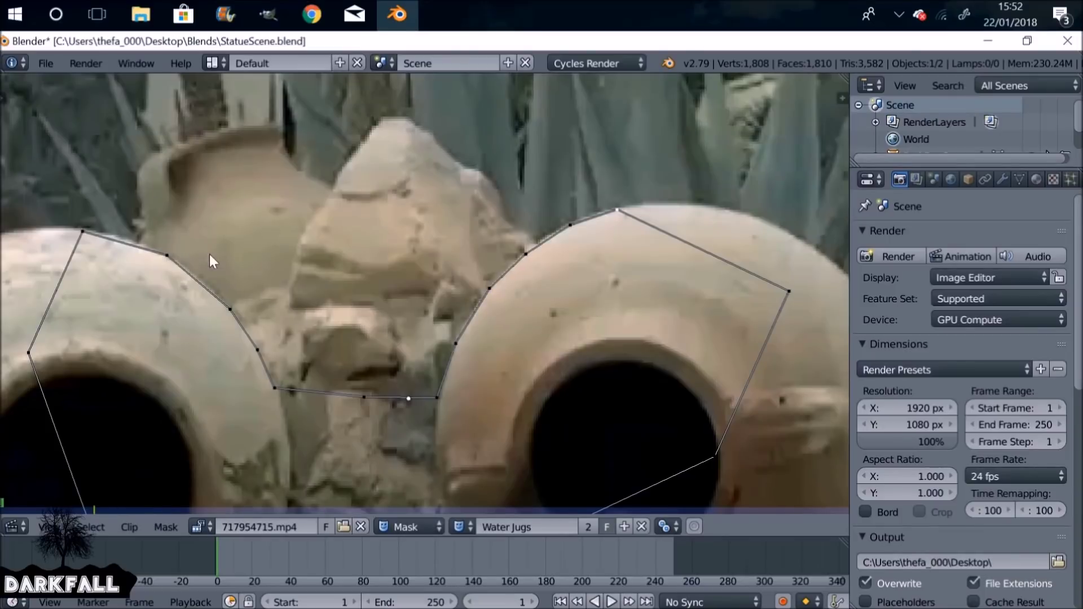
Set all Water Jugs mask points to Auto handles.
key(a)
key(v)
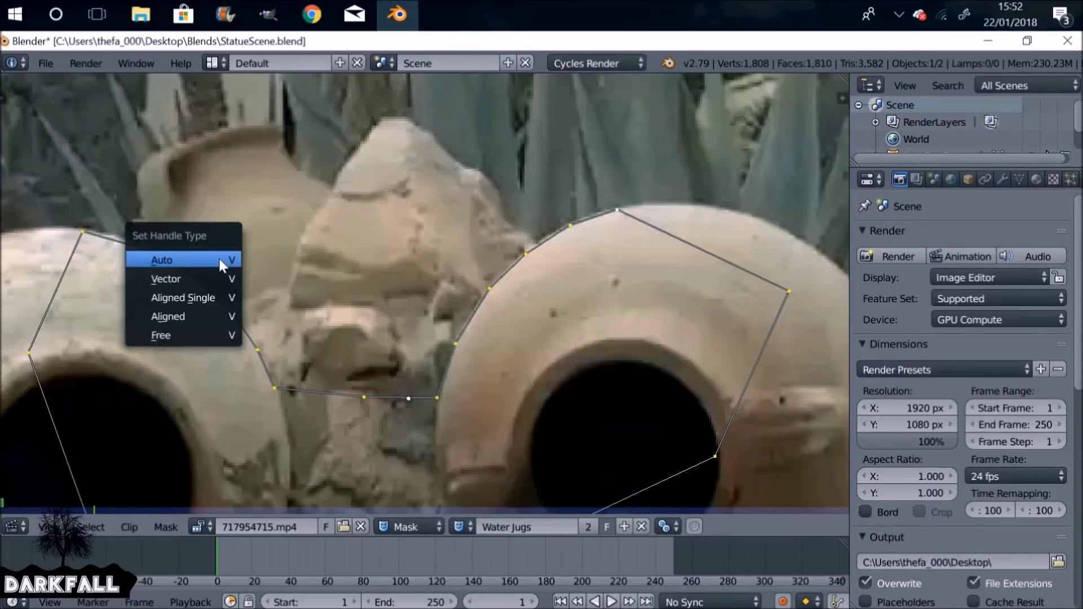
click(155, 260)
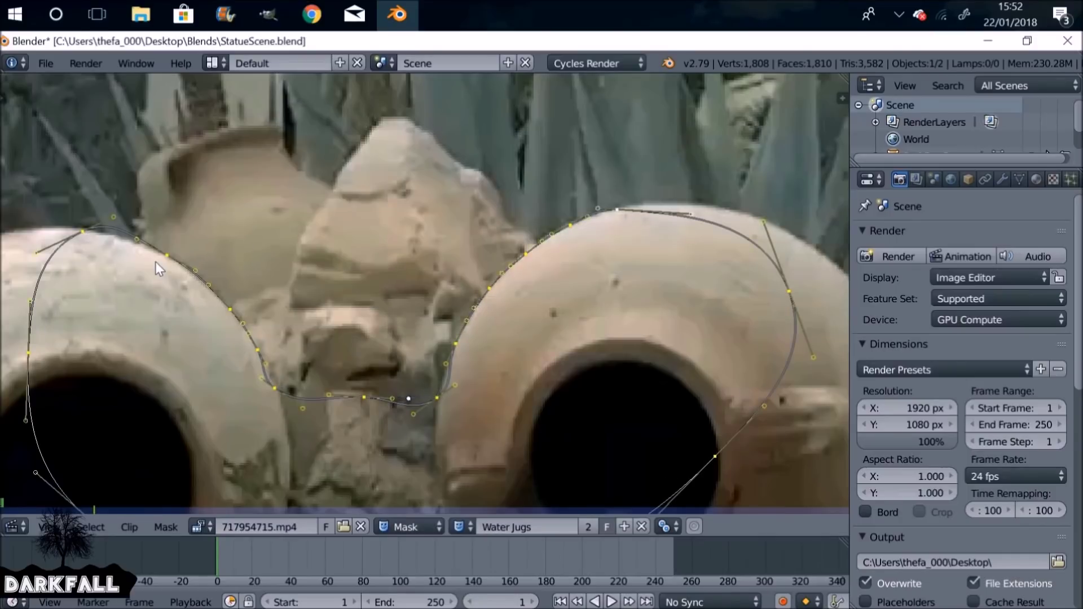
scroll(275, 341, up, 5)
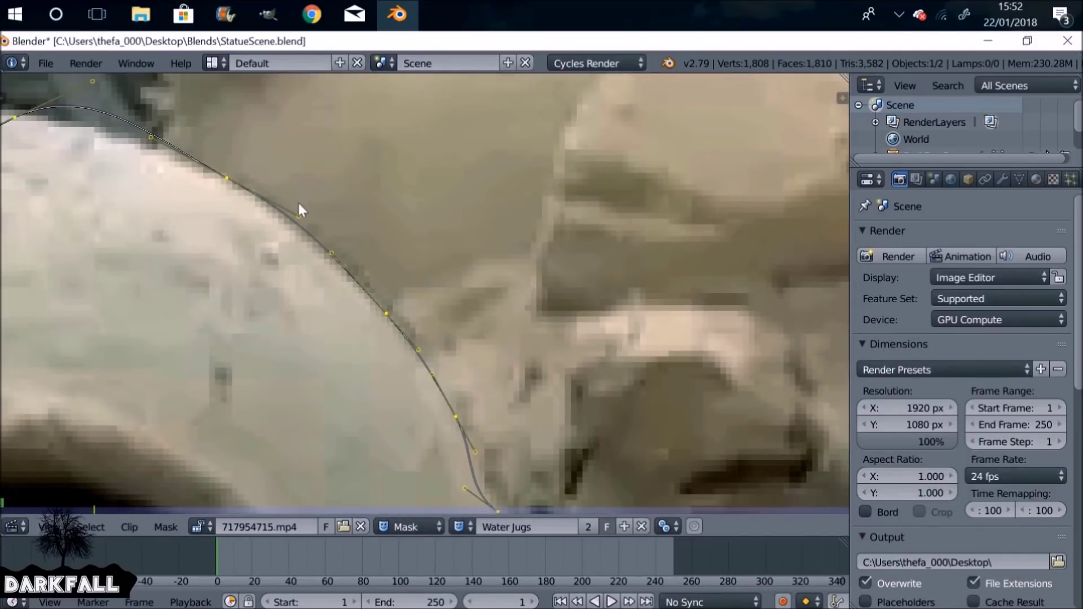
Adjust points and handles to fit the left jug's edge and the dip between jugs.
right_click(293, 217)
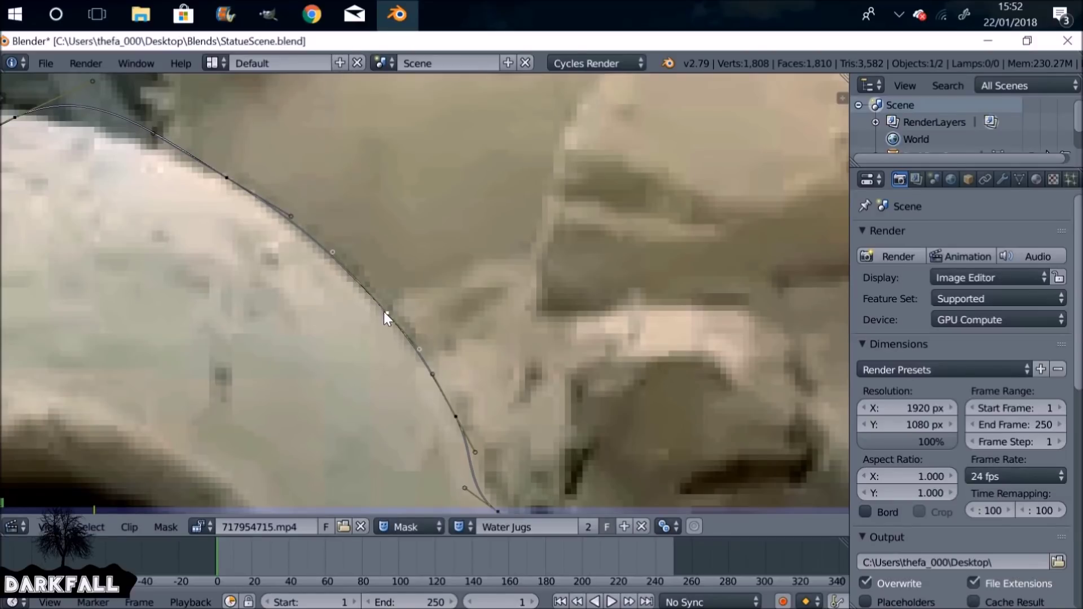
middle_drag(438, 363, 425, 364)
right_drag(423, 389, 438, 402)
right_drag(500, 450, 442, 413)
right_drag(397, 380, 407, 385)
middle_drag(408, 385, 473, 410)
right_drag(455, 446, 477, 429)
right_drag(557, 379, 530, 404)
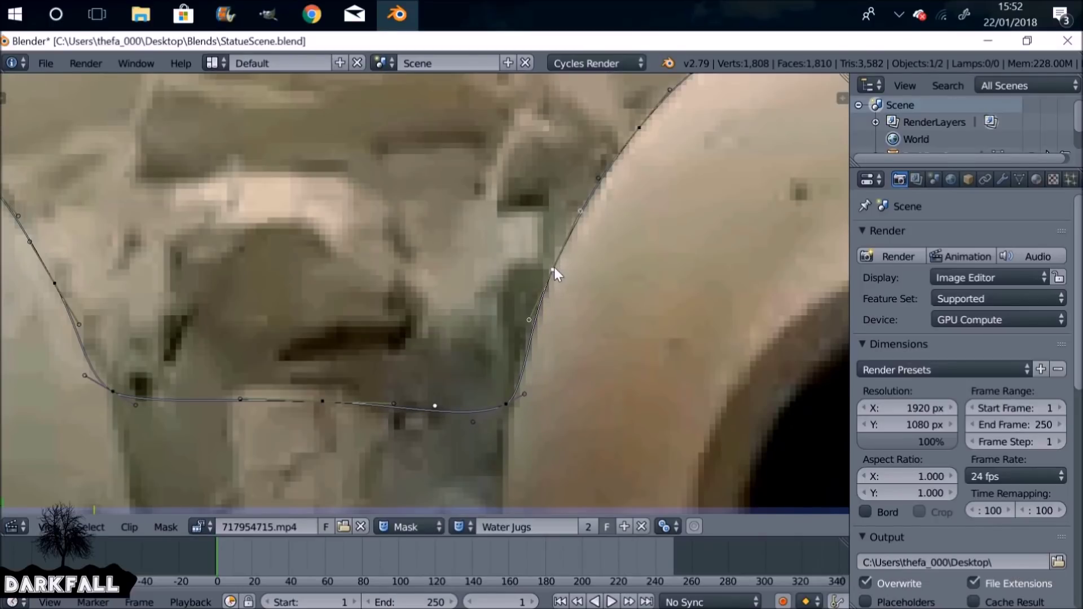
Refine the point on the right jug's top and frame both jugs in view.
scroll(555, 267, up, 3)
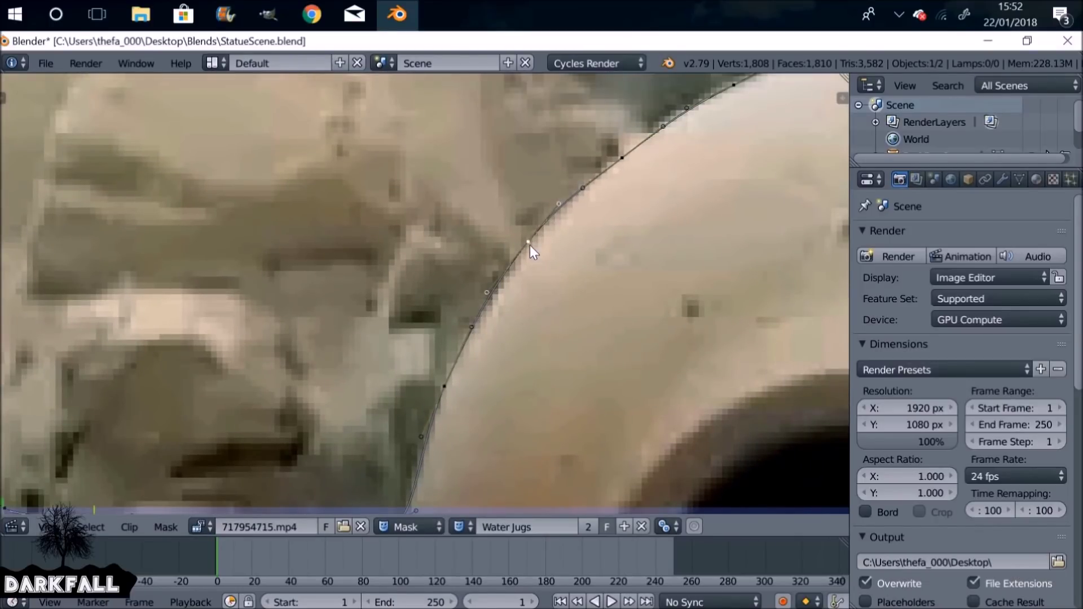
middle_drag(680, 187, 574, 287)
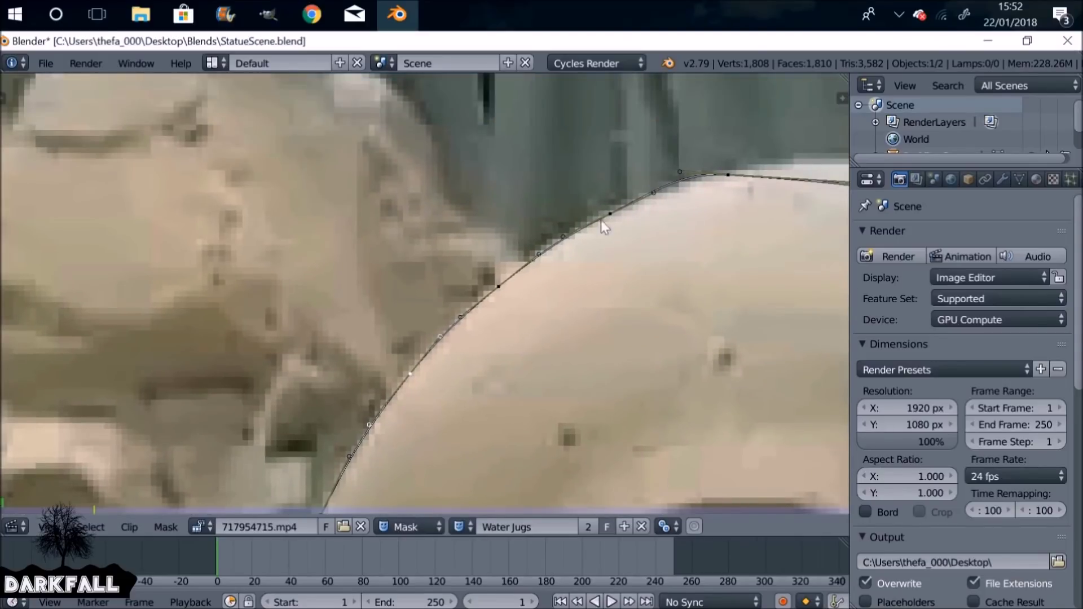
click(614, 213)
scroll(628, 205, down, 8)
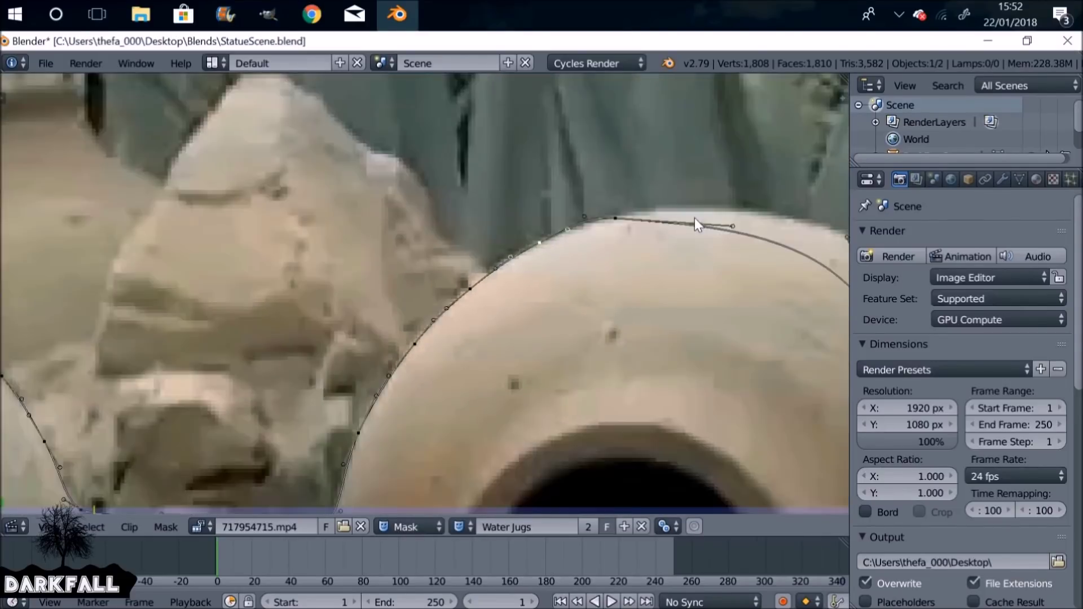
middle_drag(572, 259, 728, 233)
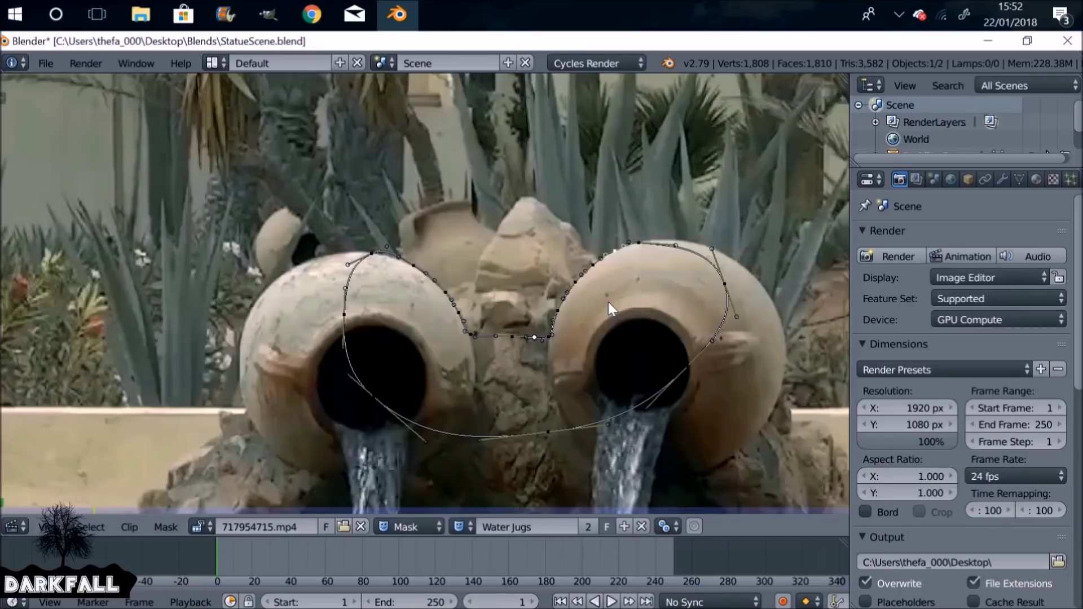
scroll(492, 287, down, 6)
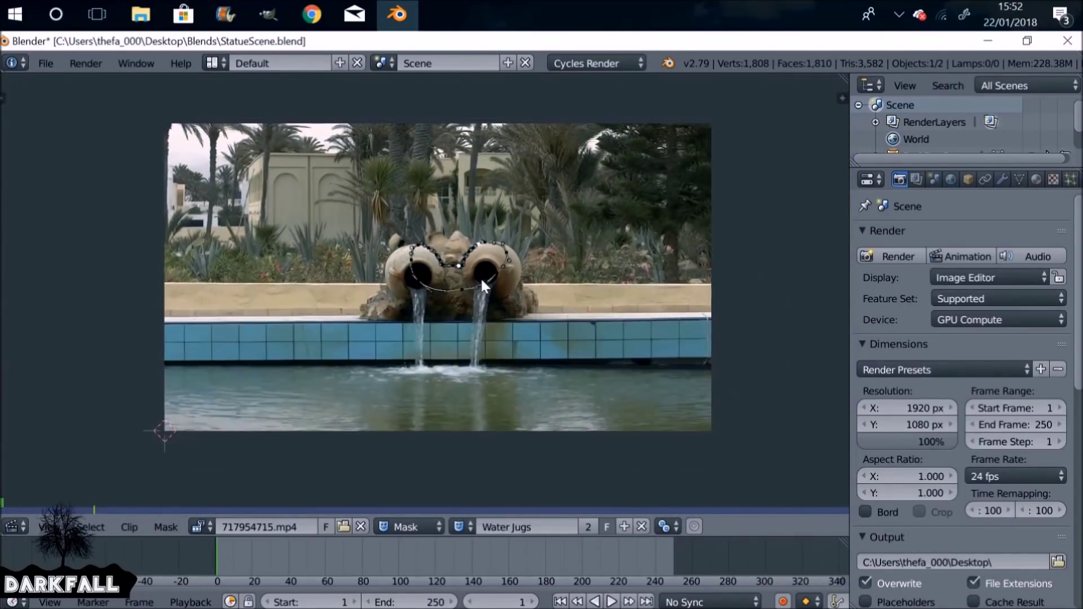
Create a new mask and draw a closed four-point outline over the pool water.
click(623, 532)
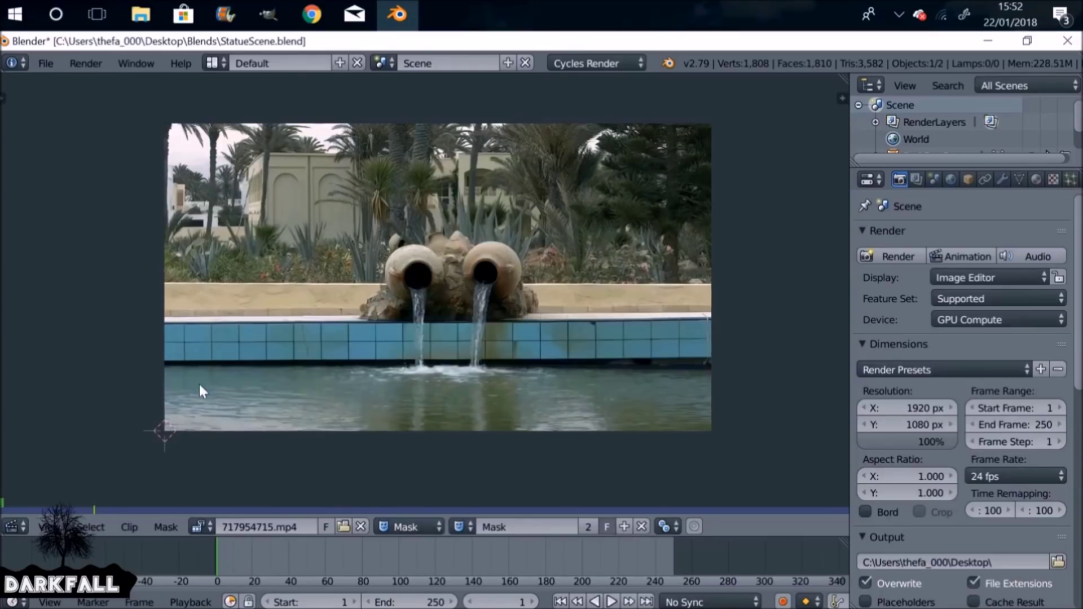
ctrl+click(144, 366)
ctrl+click(725, 361)
ctrl+click(732, 464)
ctrl+click(140, 452)
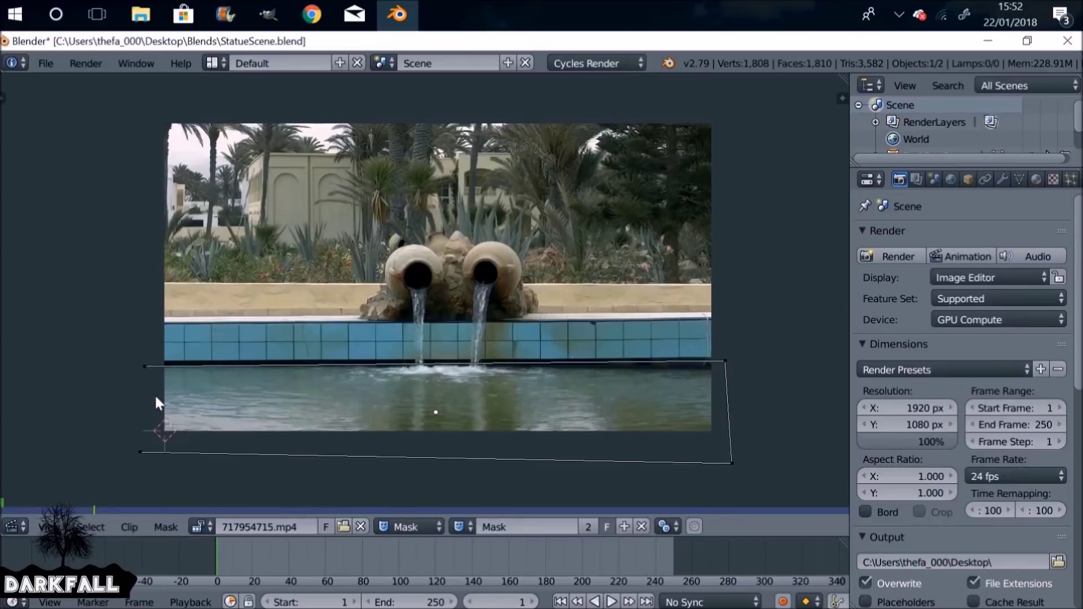
key(alt+c)
Add an empty Mask.001, rename the water mask to 'Water Col', then select Mask.001.
click(624, 527)
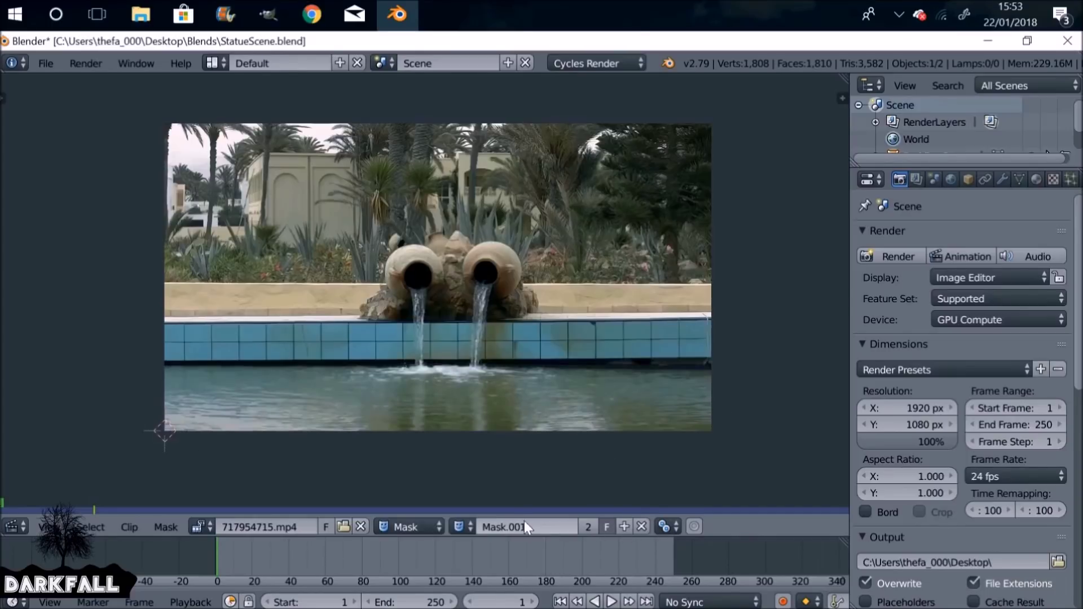
click(460, 527)
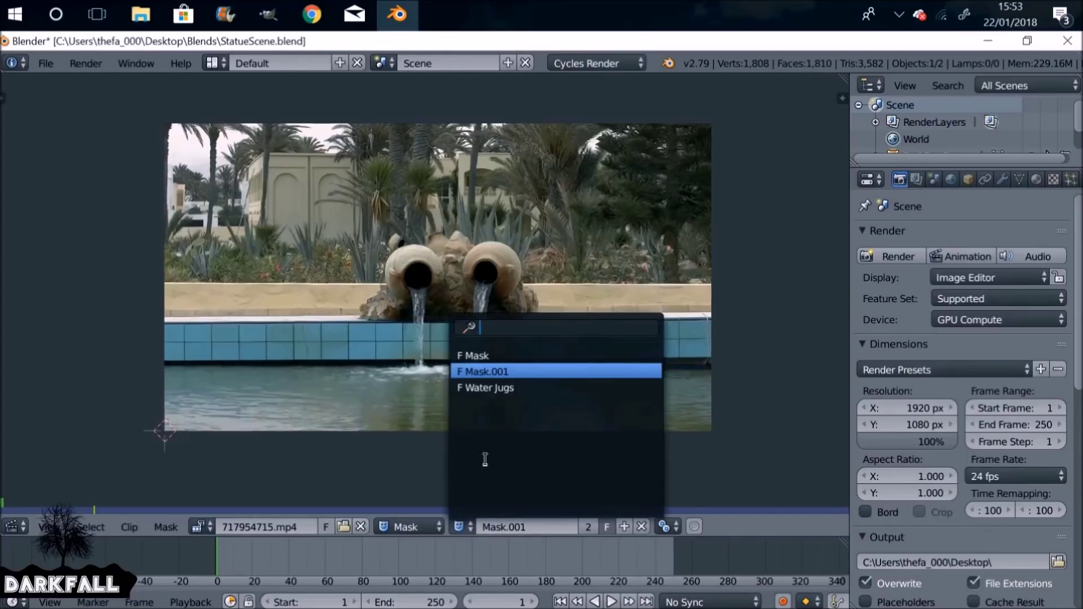
click(474, 356)
click(497, 526)
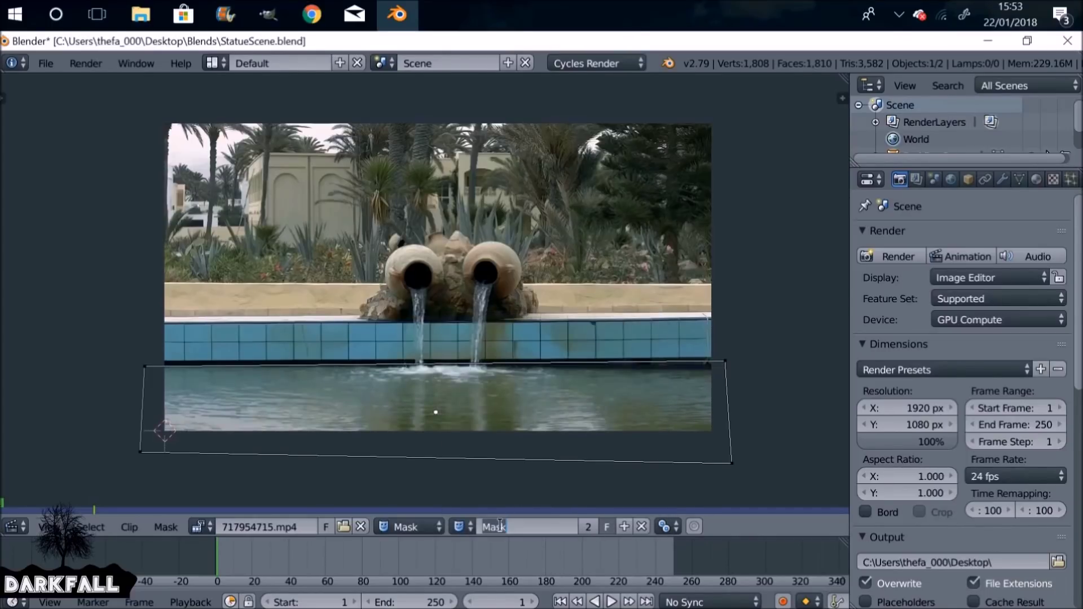
text(Water Col)
key(Return)
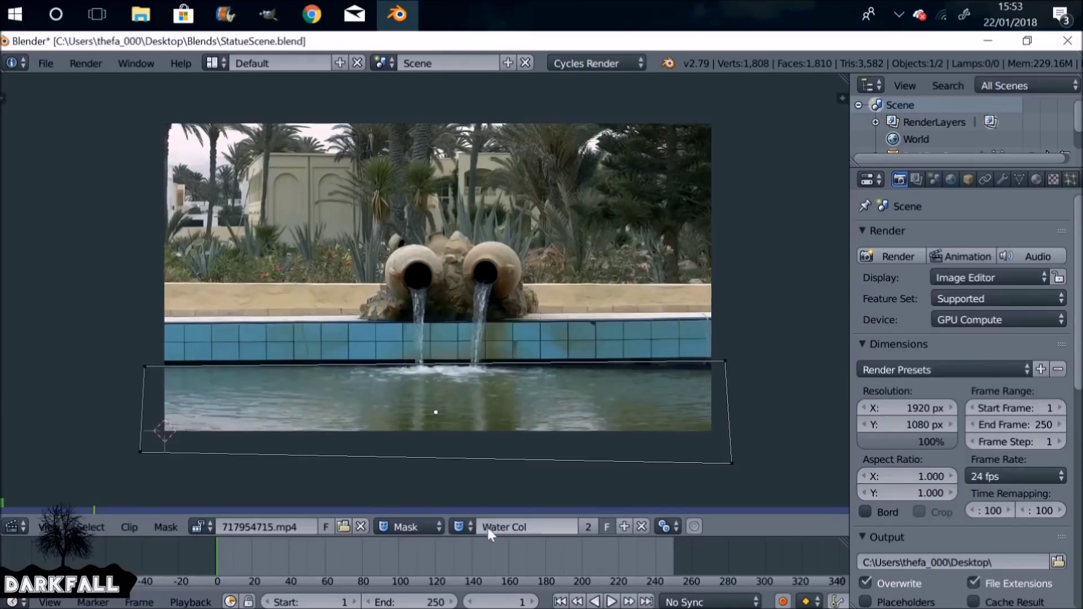
click(459, 527)
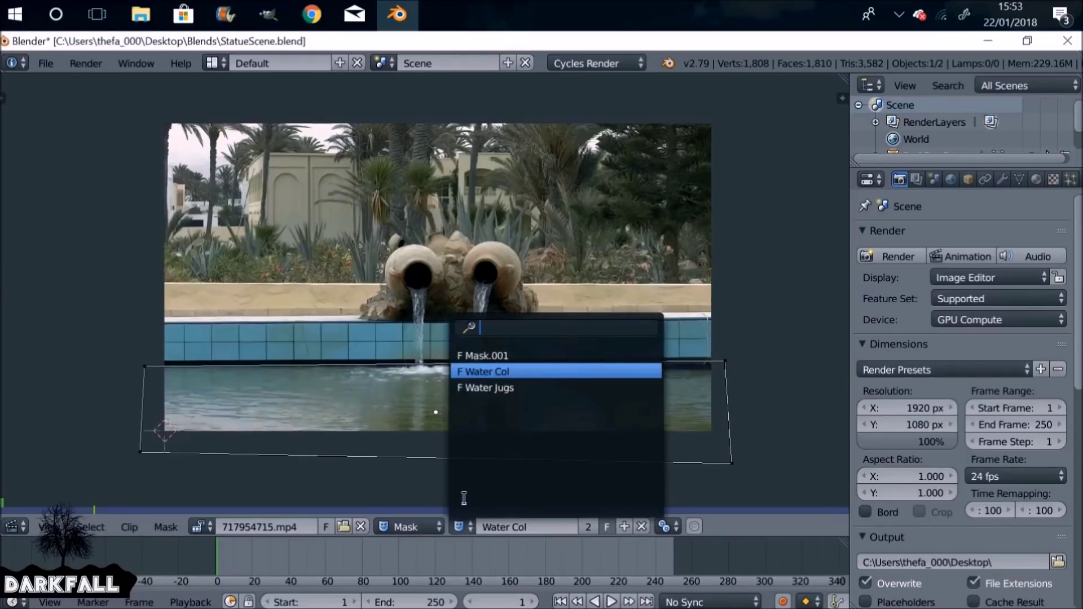
click(475, 358)
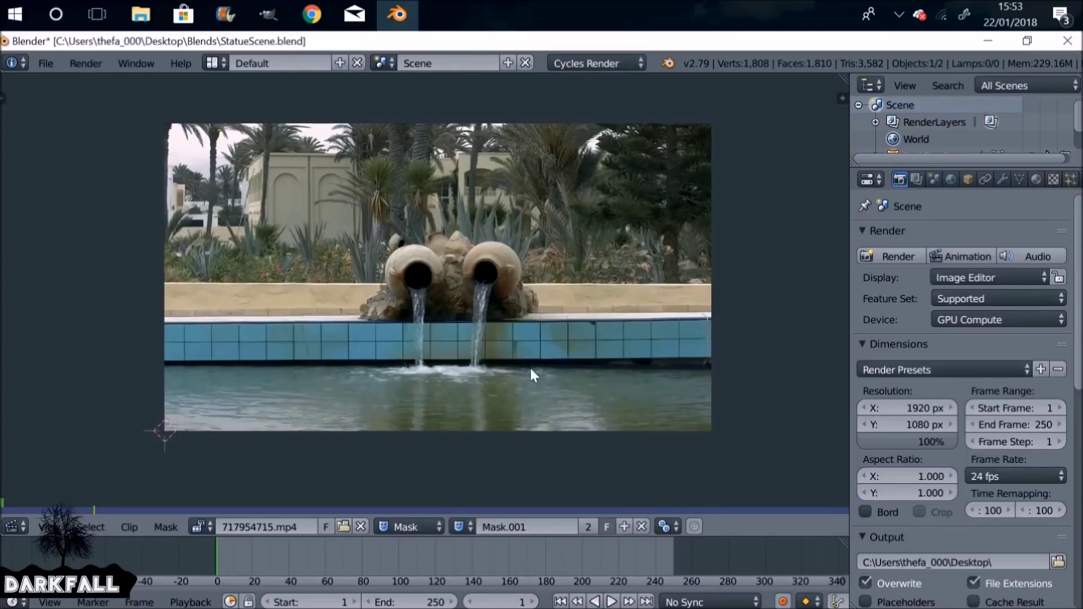
Zoom in and outline the rock's left side from the left jug's rim down to the spout.
scroll(421, 290, up, 8)
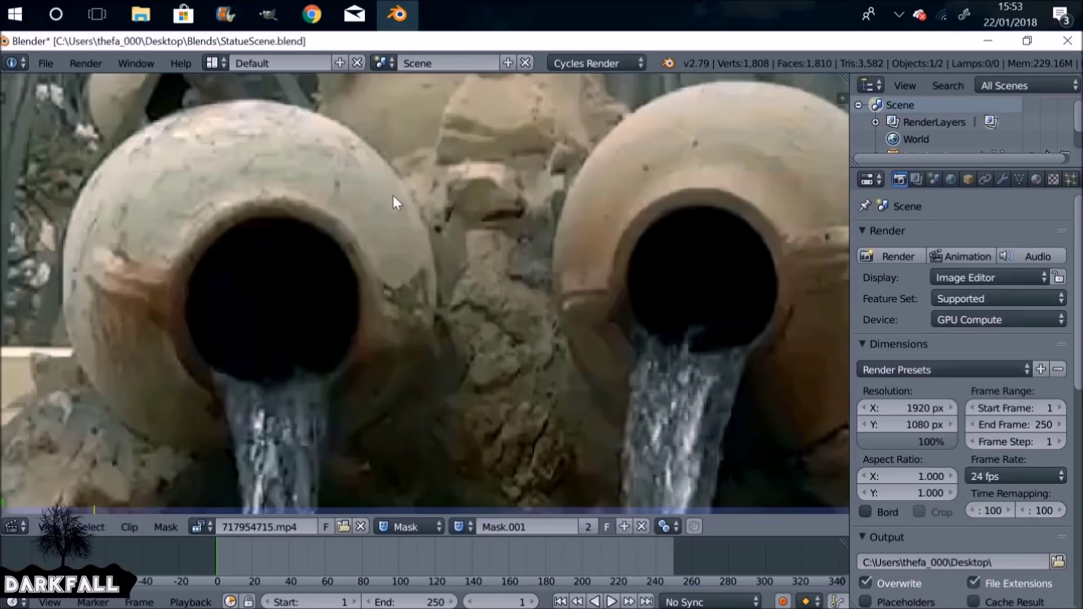
ctrl+click(398, 176)
ctrl+click(428, 248)
ctrl+click(433, 294)
ctrl+click(438, 341)
ctrl+click(432, 384)
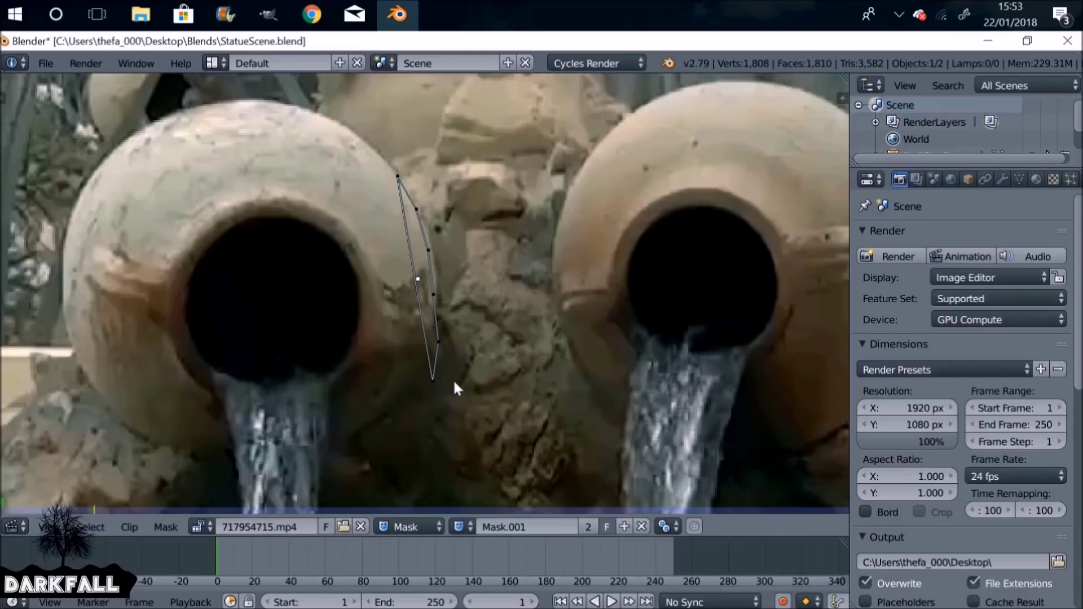
key(ctrl+z)
key(ctrl+z)
key(ctrl+z)
key(ctrl+z)
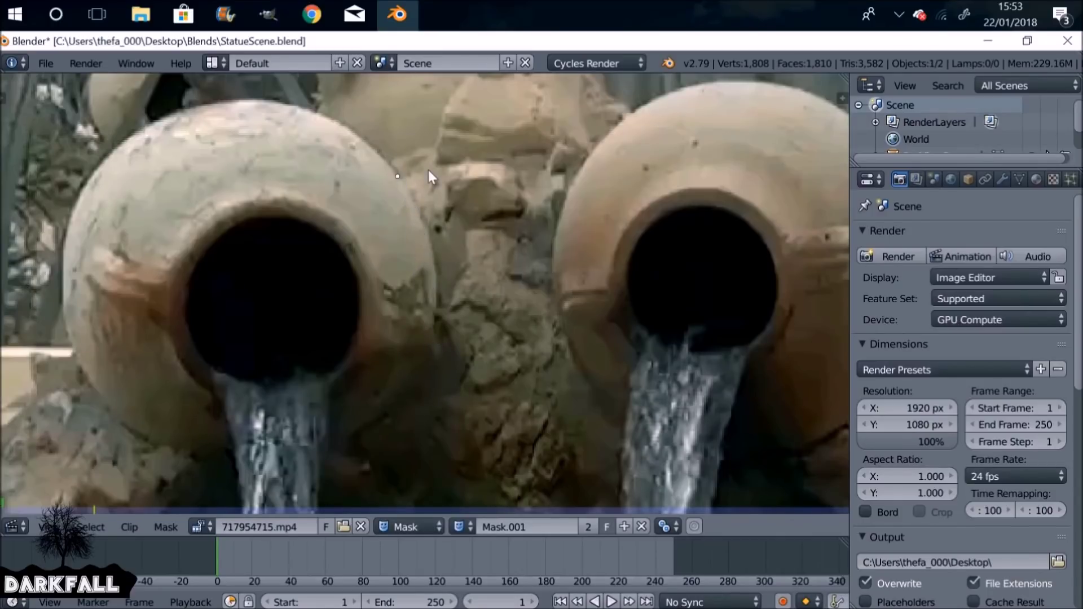
ctrl+click(424, 225)
ctrl+click(431, 262)
ctrl+click(430, 304)
ctrl+click(446, 345)
ctrl+click(447, 380)
ctrl+click(454, 415)
Continue the outline along the rock's bottom, up the right jug, across the top, and close it.
ctrl+click(497, 413)
ctrl+click(523, 389)
ctrl+click(531, 356)
ctrl+click(555, 307)
ctrl+click(548, 261)
ctrl+click(560, 220)
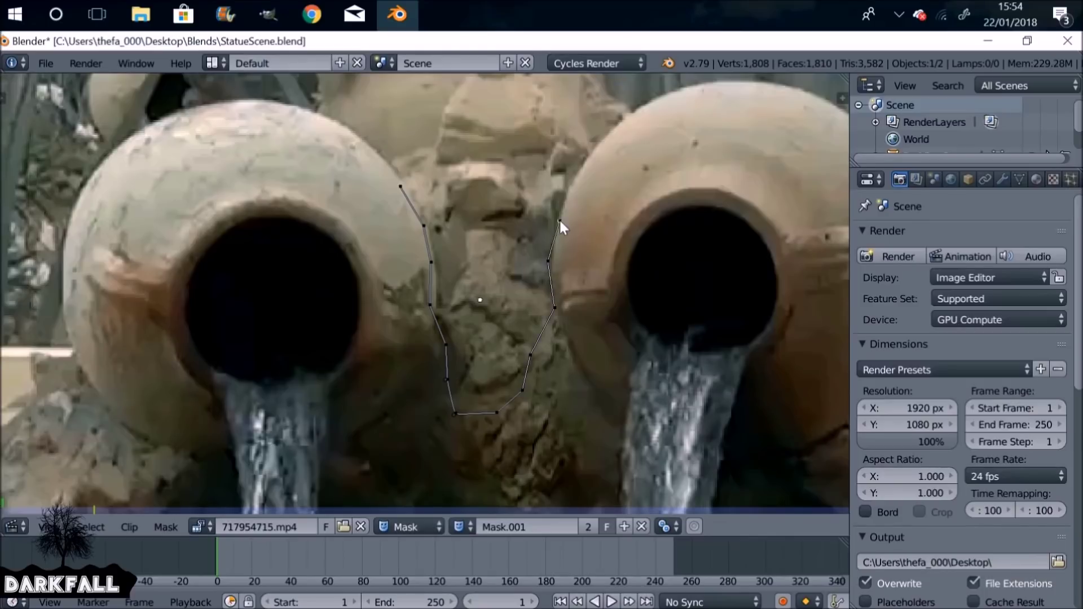
ctrl+click(501, 125)
ctrl+click(409, 131)
ctrl+click(394, 168)
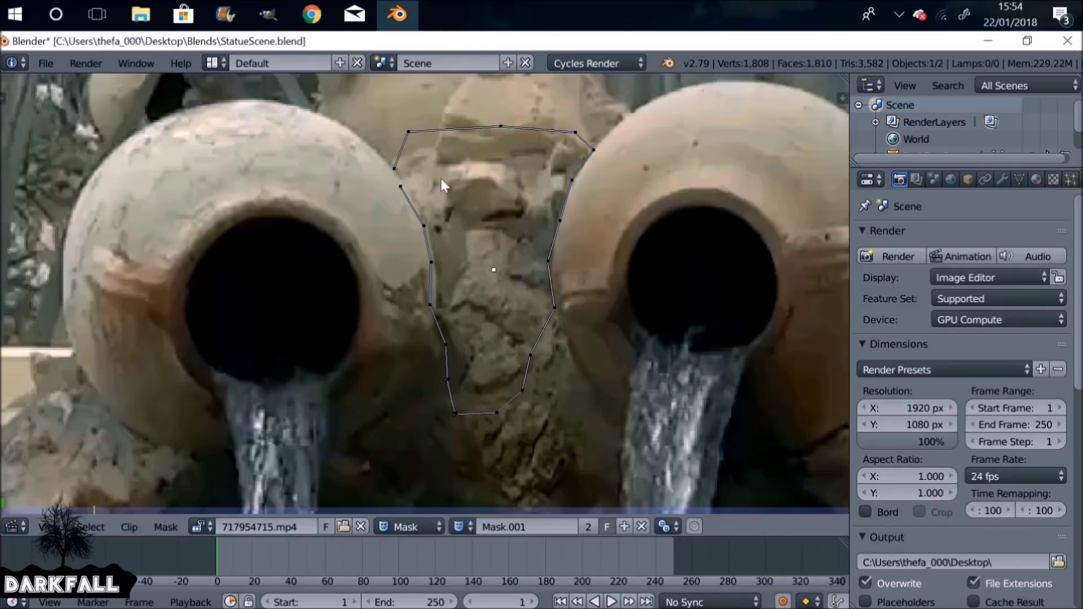
key(alt+c)
Adjust the outline's lower-left, bottom-right and right-edge points.
right_click(446, 347)
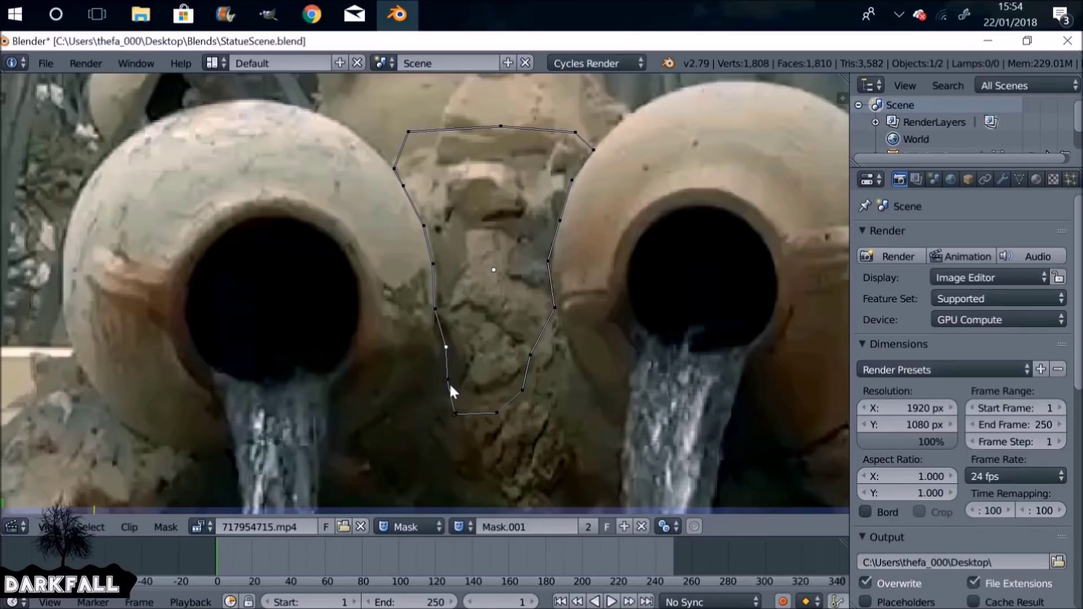
drag(492, 418, 489, 421)
right_click(530, 357)
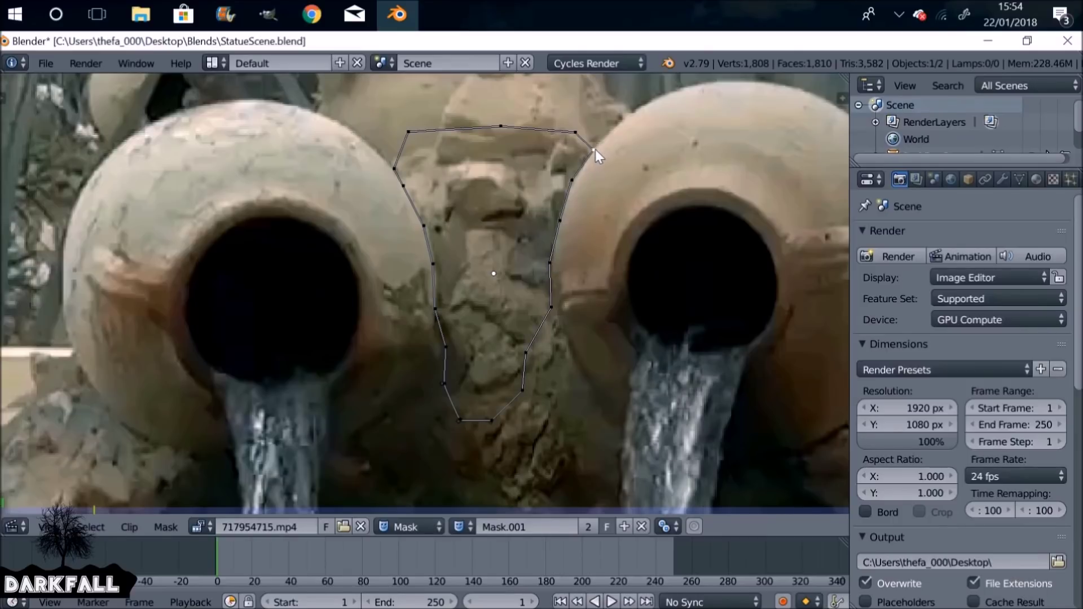
click(504, 527)
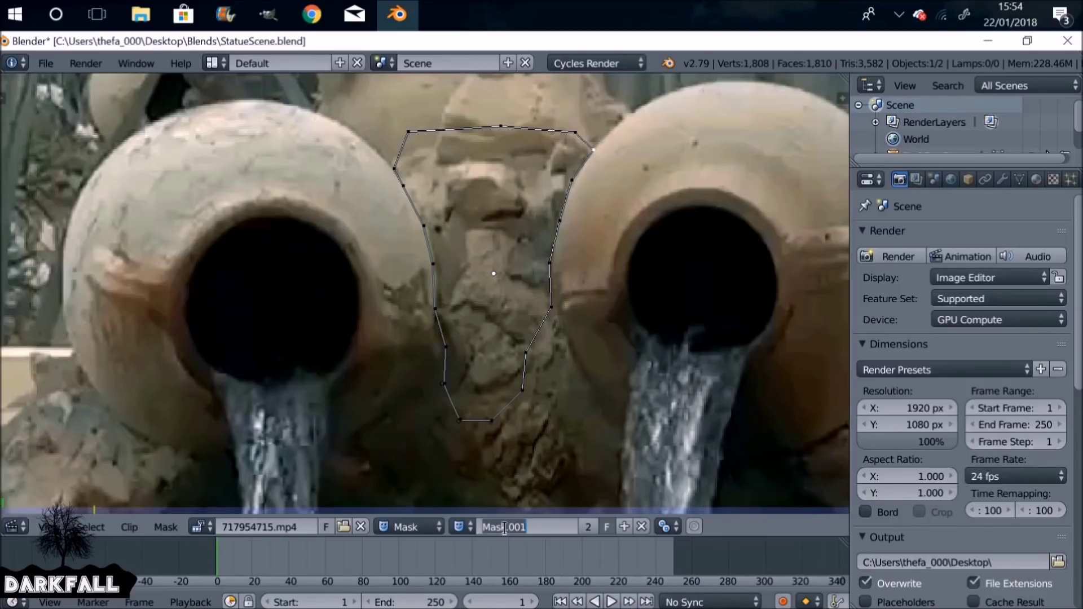
Rename Mask.001 to 'Shadow' and set its point handles to Auto for smooth curves.
text(Shadow)
key(Return)
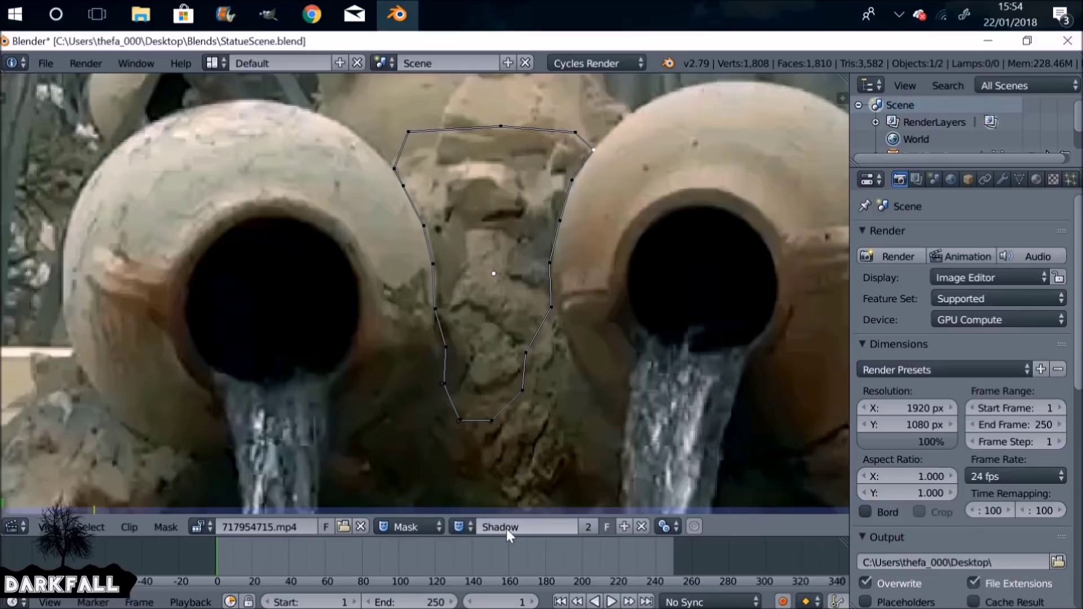
key(Home)
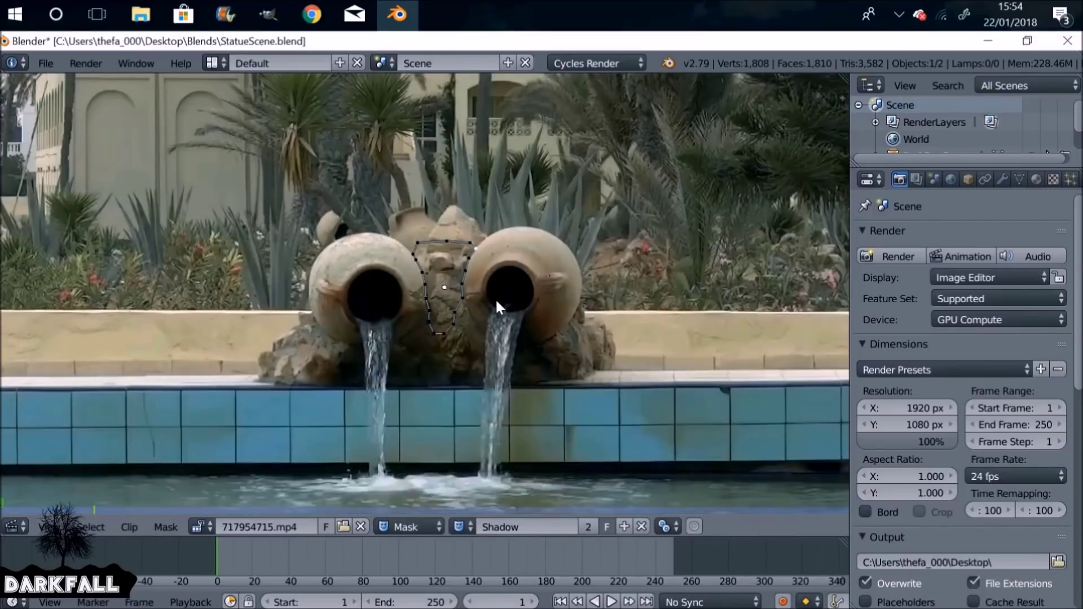
scroll(492, 299, up, 5)
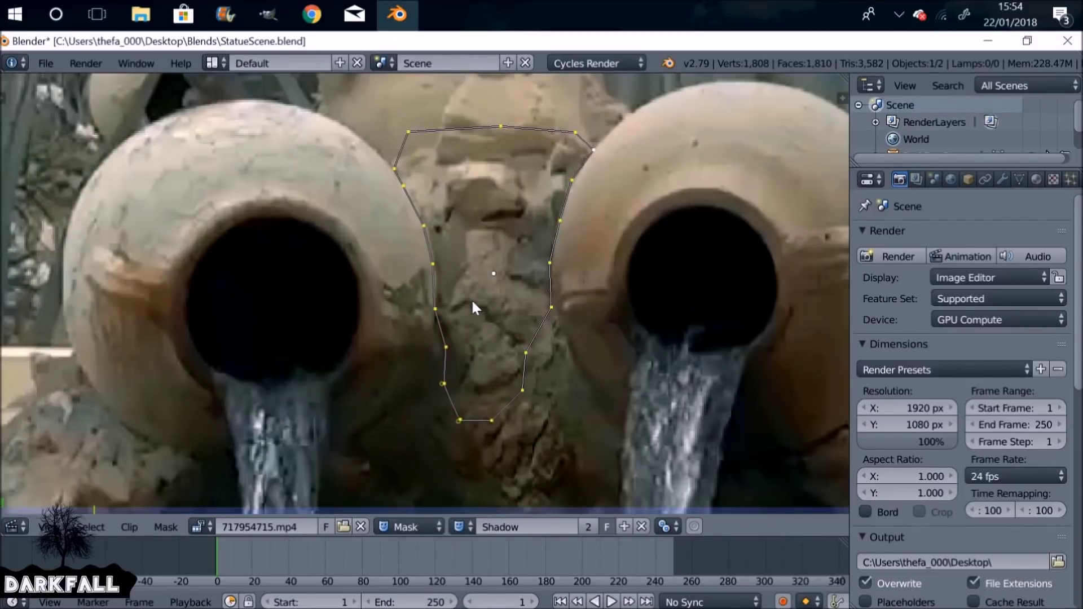
key(v)
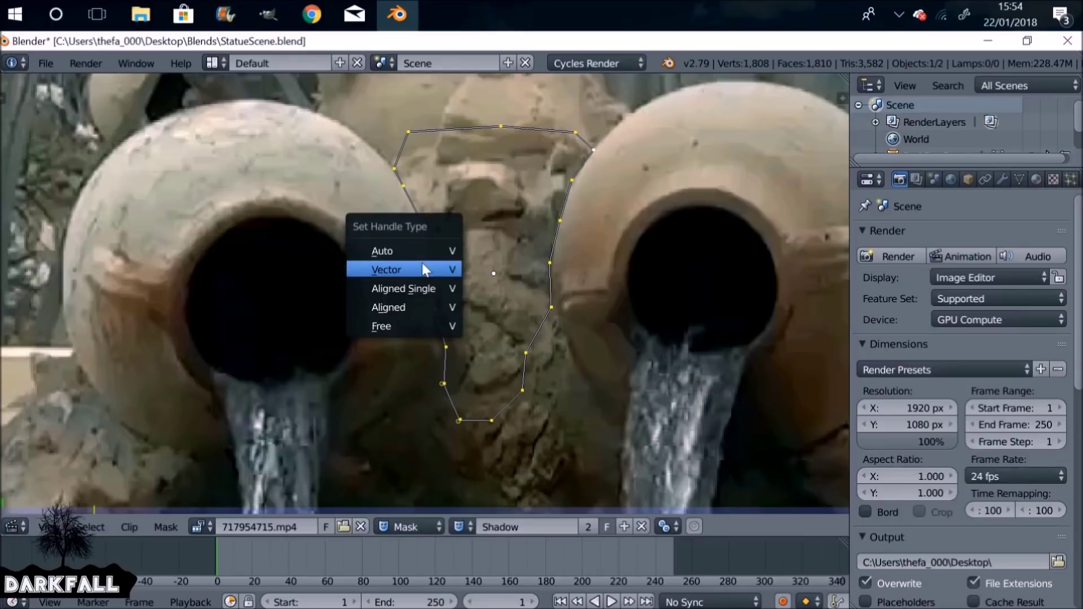
click(421, 252)
scroll(422, 258, up, 4)
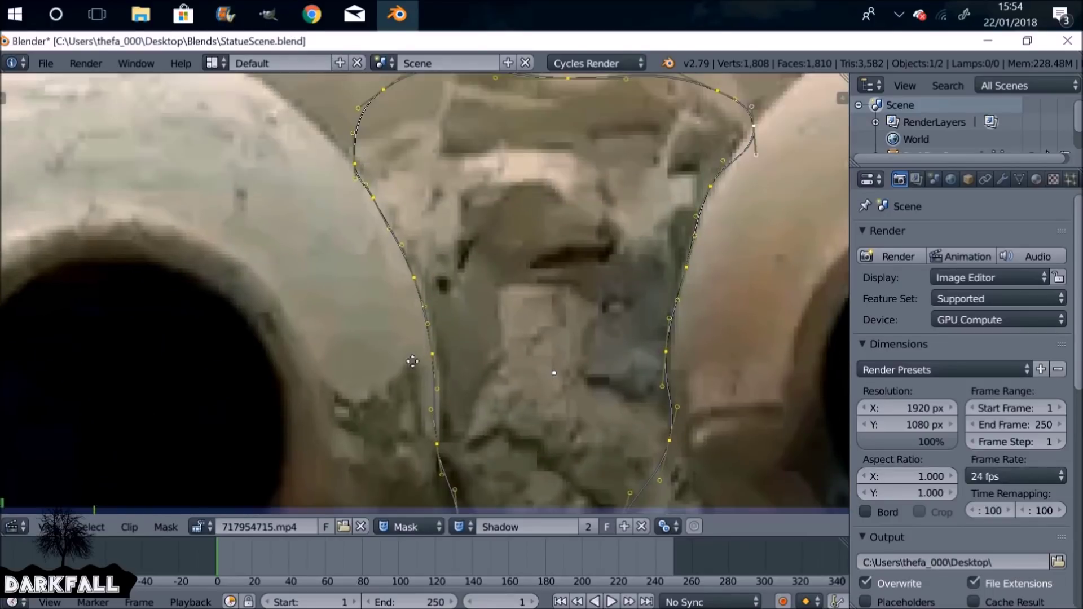
Add two control points and drag mask points so the curve hugs the rock.
ctrl+click(373, 215)
click(354, 180)
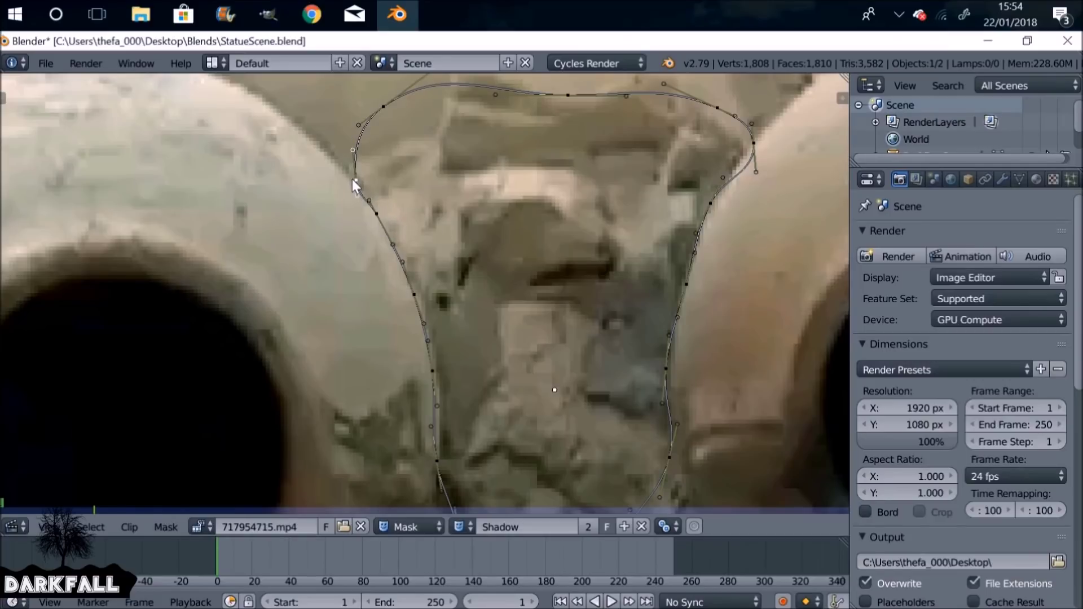
drag(433, 371, 436, 377)
drag(667, 369, 670, 373)
drag(670, 457, 658, 465)
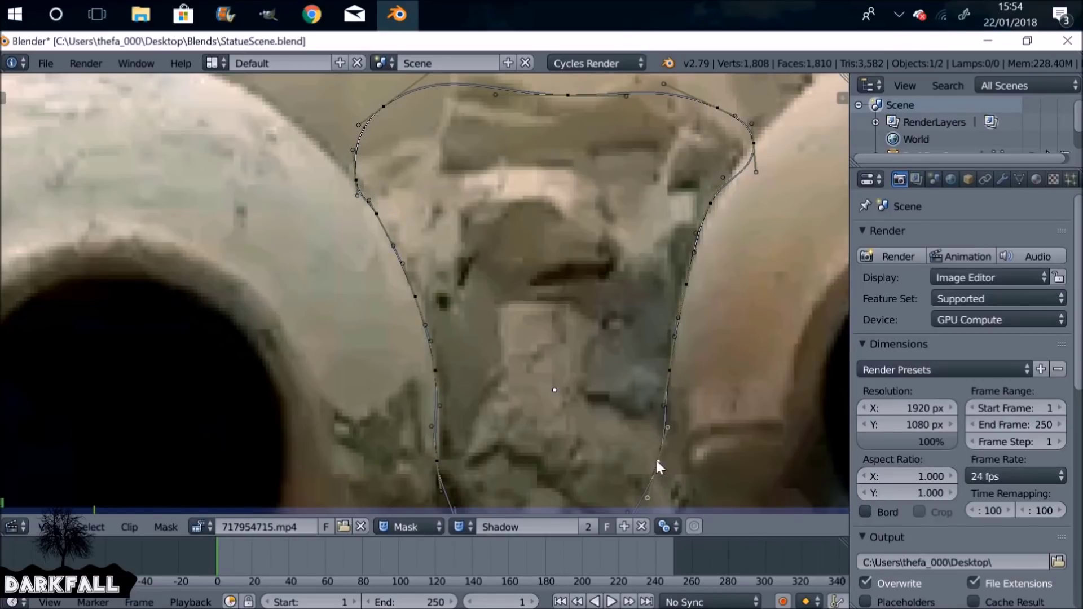
scroll(430, 333, down, 2)
scroll(486, 287, down, 2)
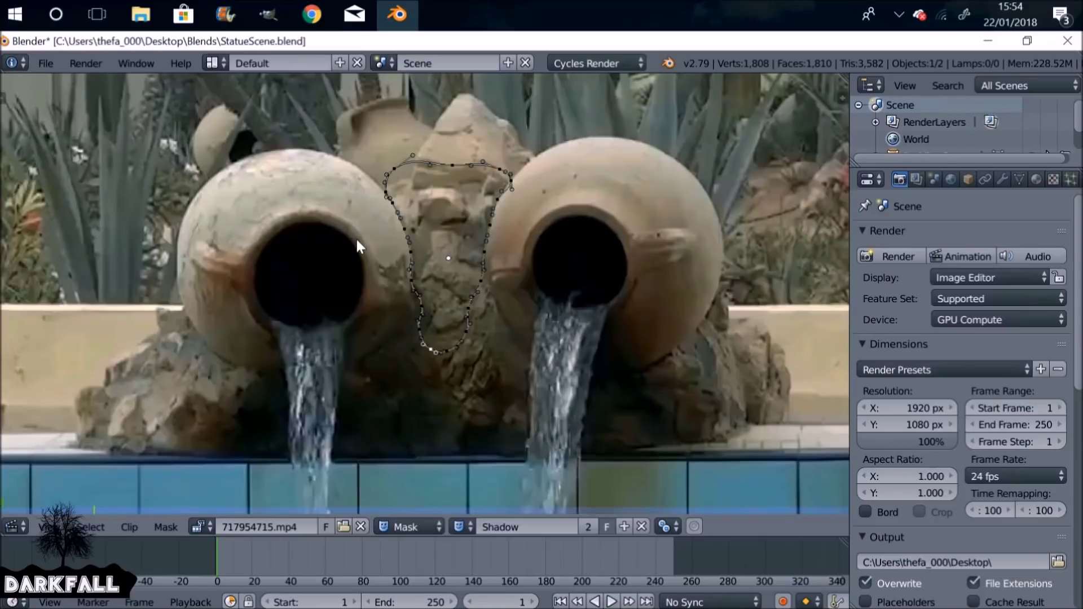
Save StatueScene.blend, confirming the overwrite.
key(ctrl+s)
click(729, 255)
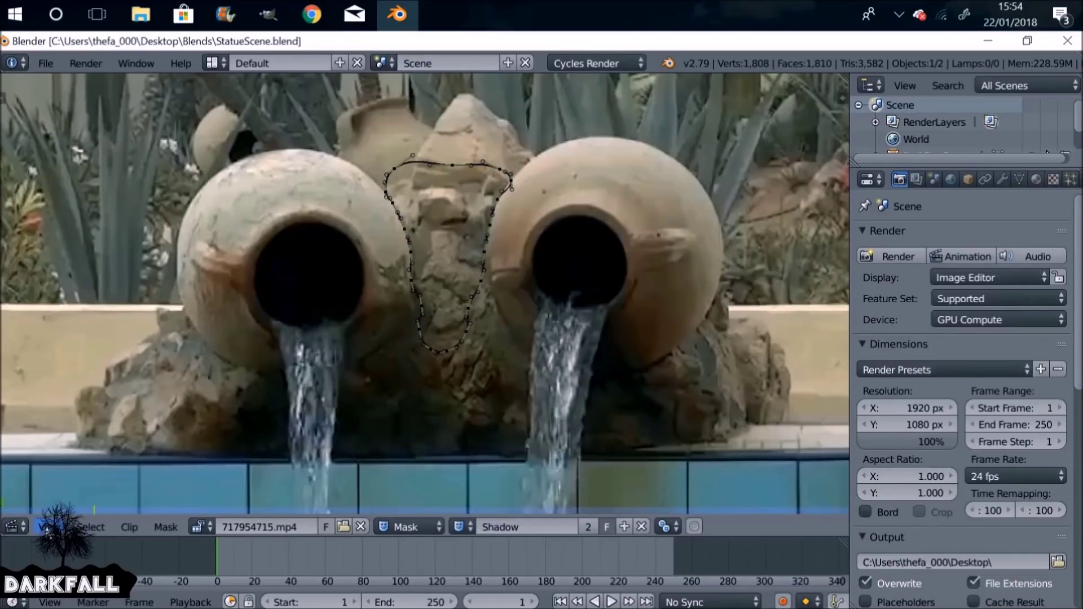
click(14, 527)
Show the compositing nodes and rearrange the Render Layers and Movie Clip nodes.
click(48, 337)
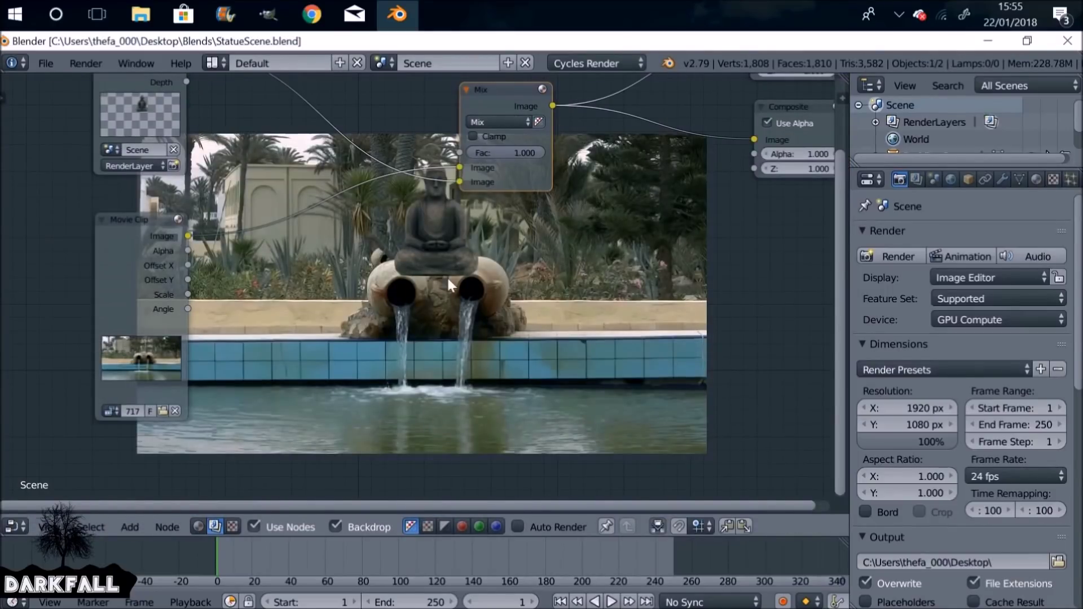
scroll(447, 276, down, 1)
middle_drag(447, 276, 420, 370)
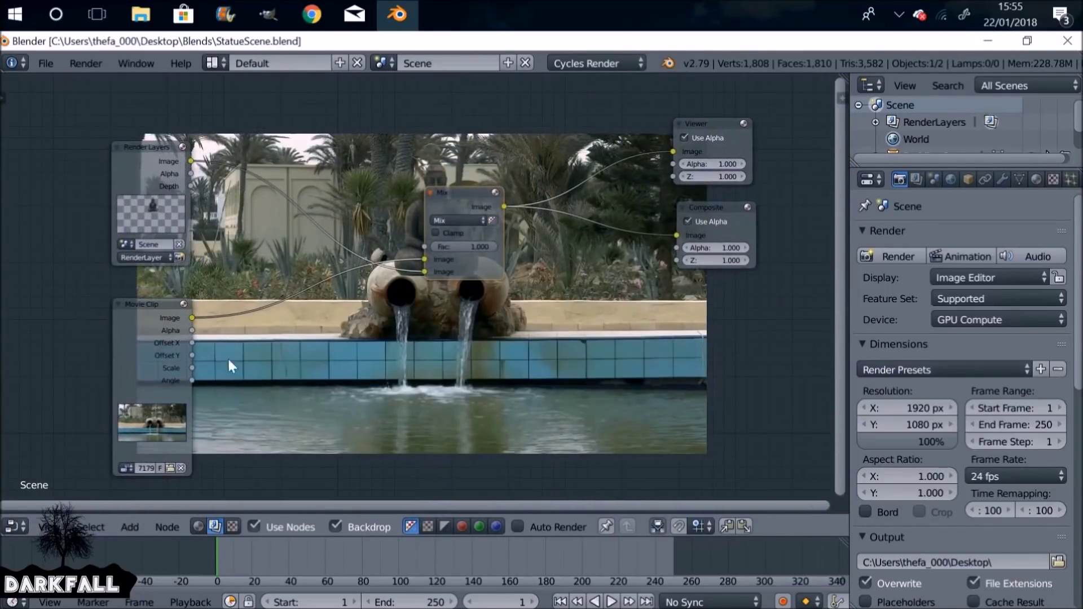
drag(137, 171, 70, 145)
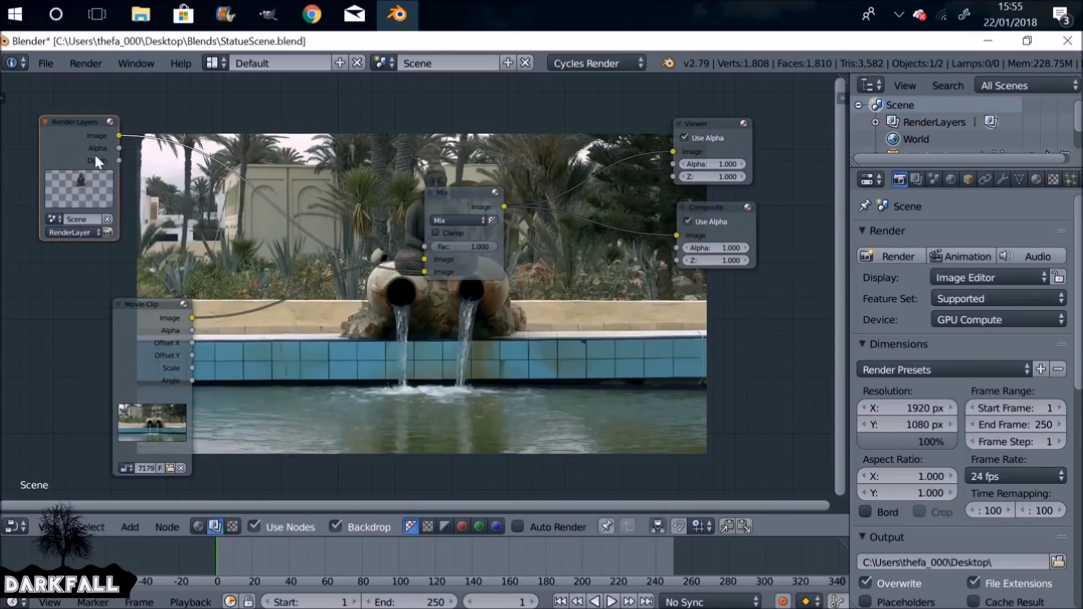
drag(153, 321, 72, 370)
middle_drag(236, 136, 364, 235)
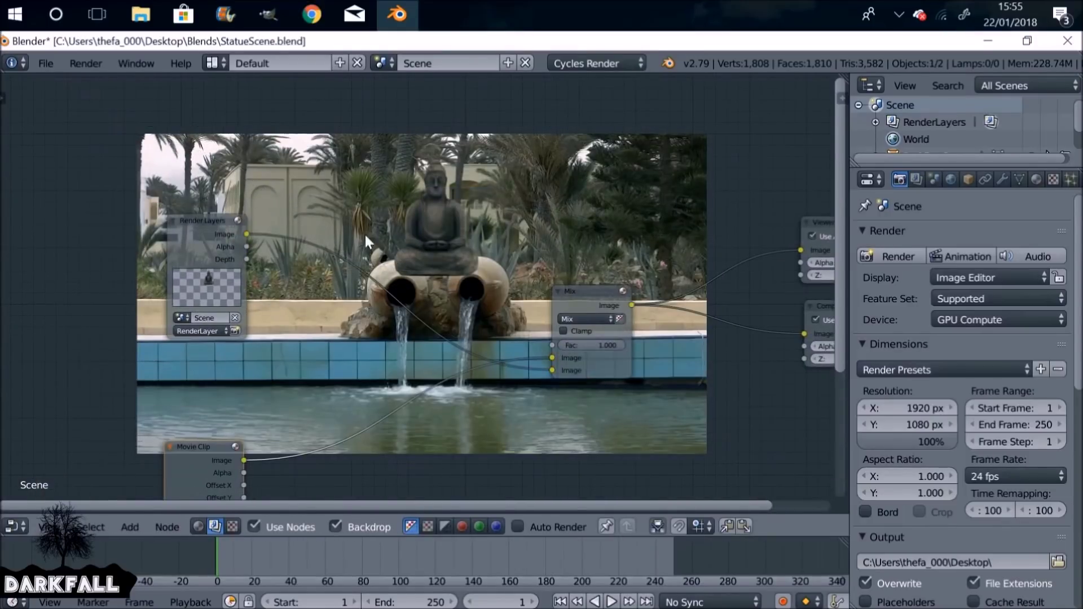
drag(207, 228, 173, 198)
Insert an RGB Curves node into the Render Layers link to the Mix.
key(shift+a)
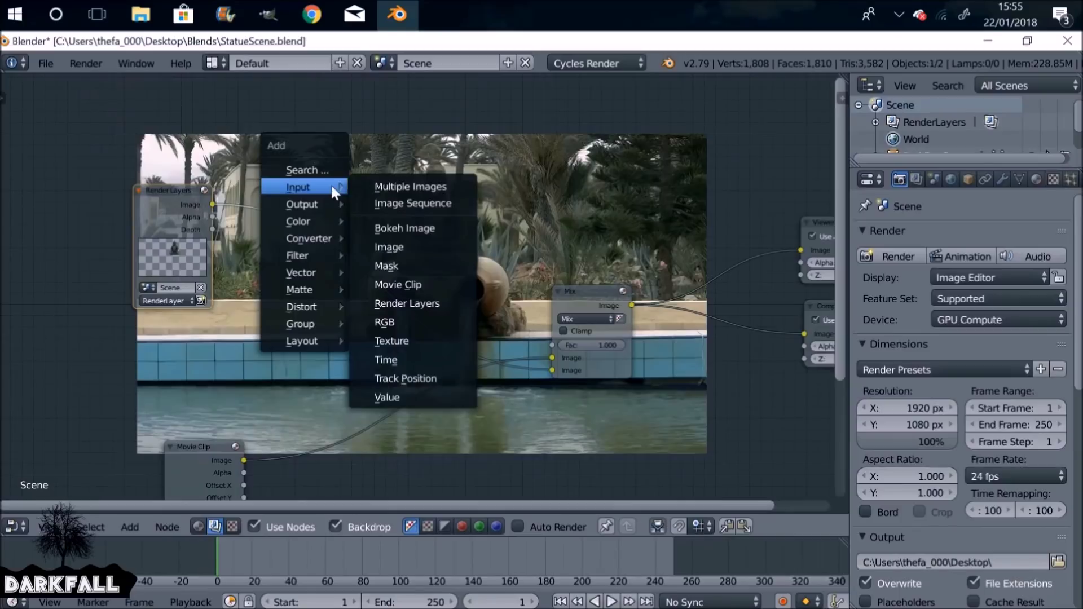
mouse_move(317, 220)
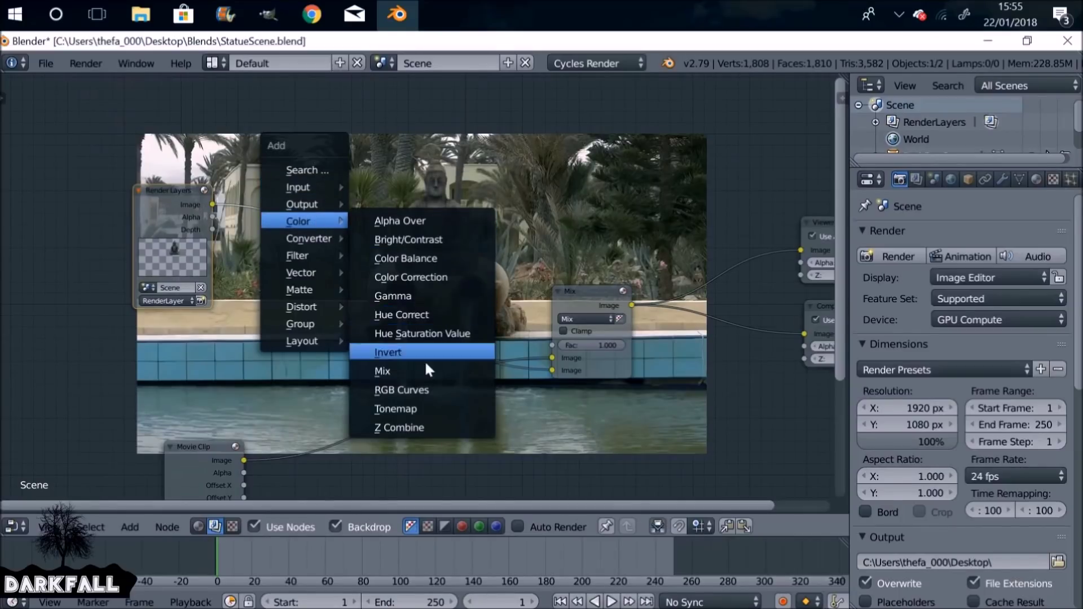
click(414, 389)
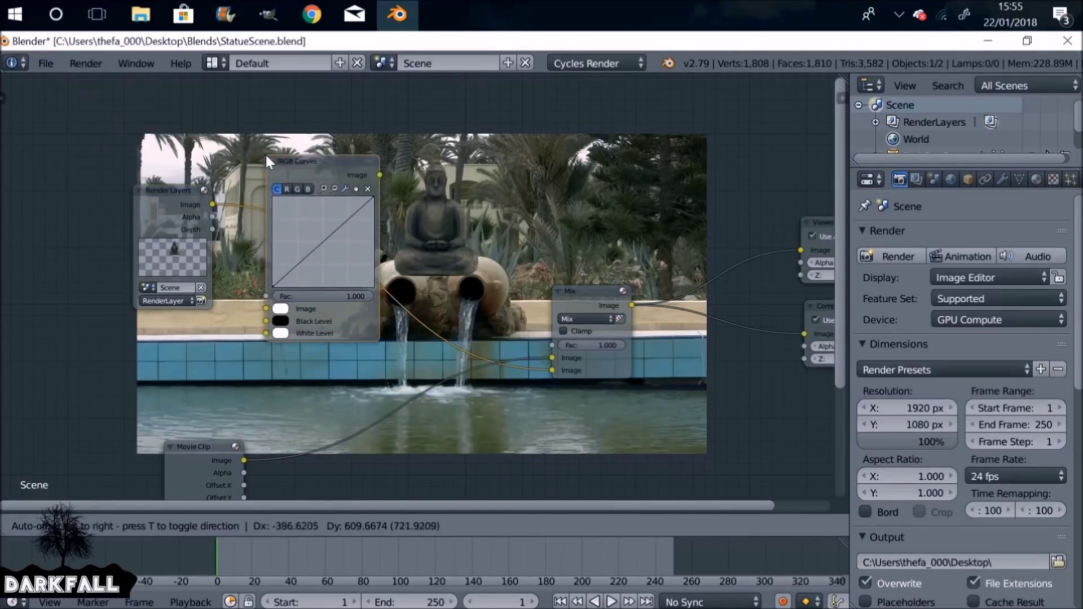
click(265, 153)
middle_drag(406, 190, 486, 298)
drag(256, 303, 148, 291)
Bend the RGB Curves curve into an S-shape for more statue contrast.
drag(401, 350, 405, 331)
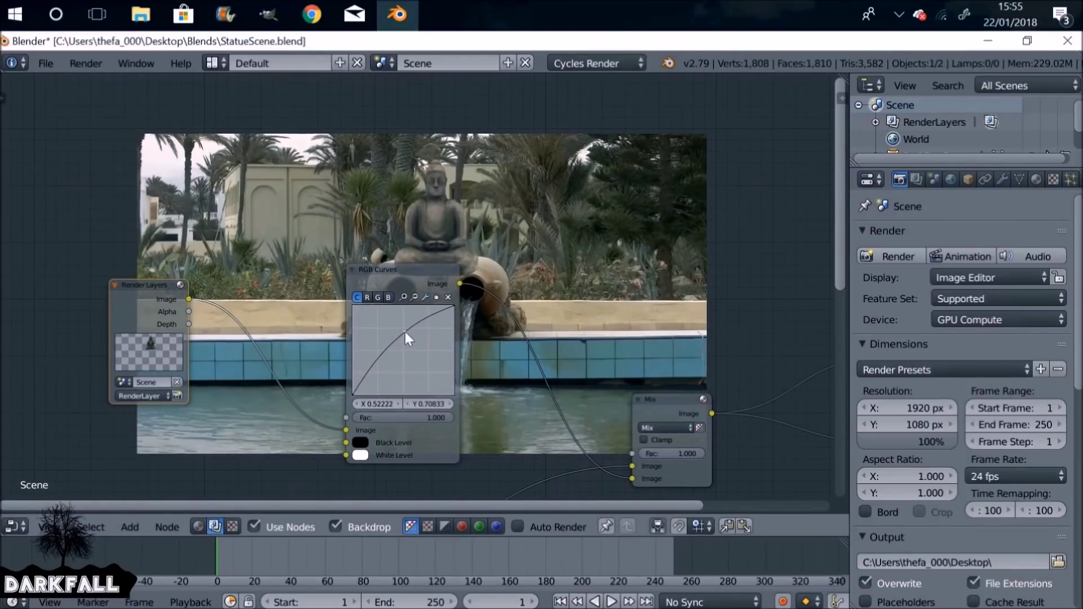
drag(375, 367, 375, 372)
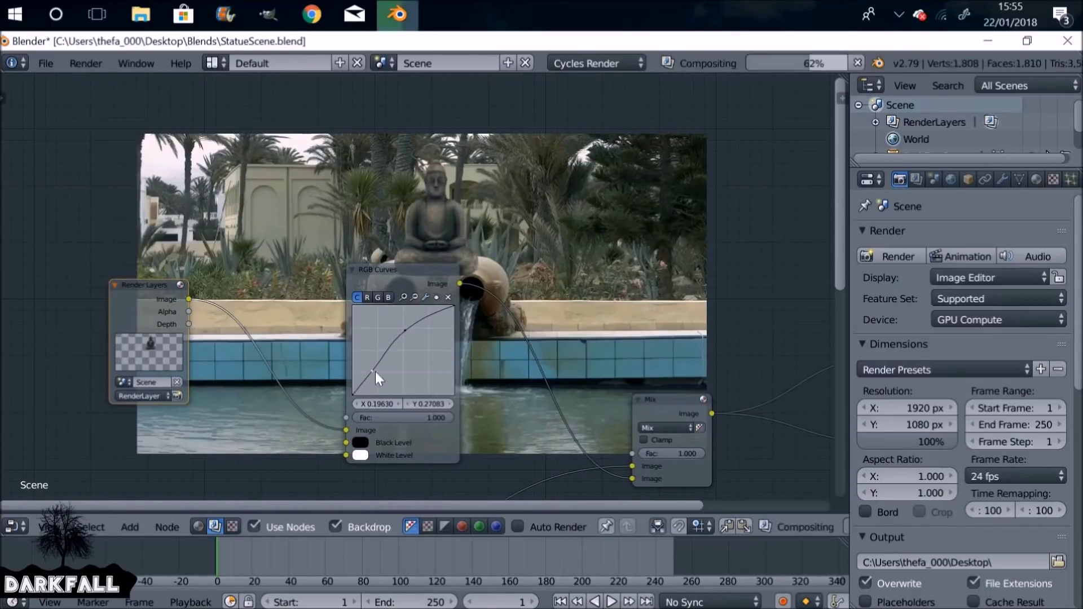
drag(405, 330, 402, 323)
drag(402, 323, 407, 326)
scroll(409, 325, up, 2)
Add a low curve point and raise the upper point for a steeper statue contrast.
drag(409, 272, 331, 222)
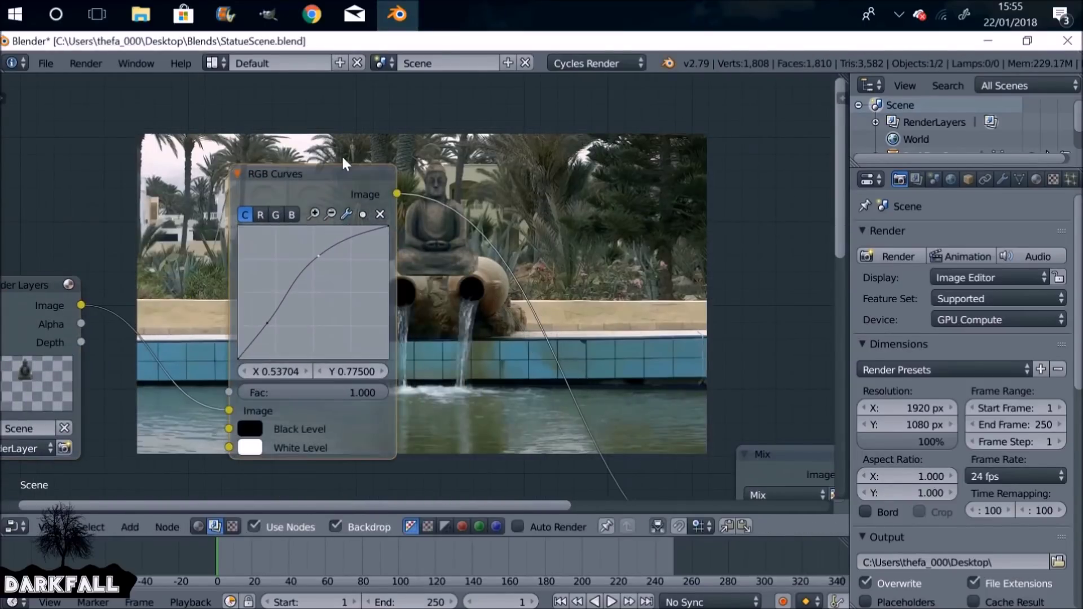
middle_drag(427, 195, 307, 224)
scroll(428, 272, up, 1)
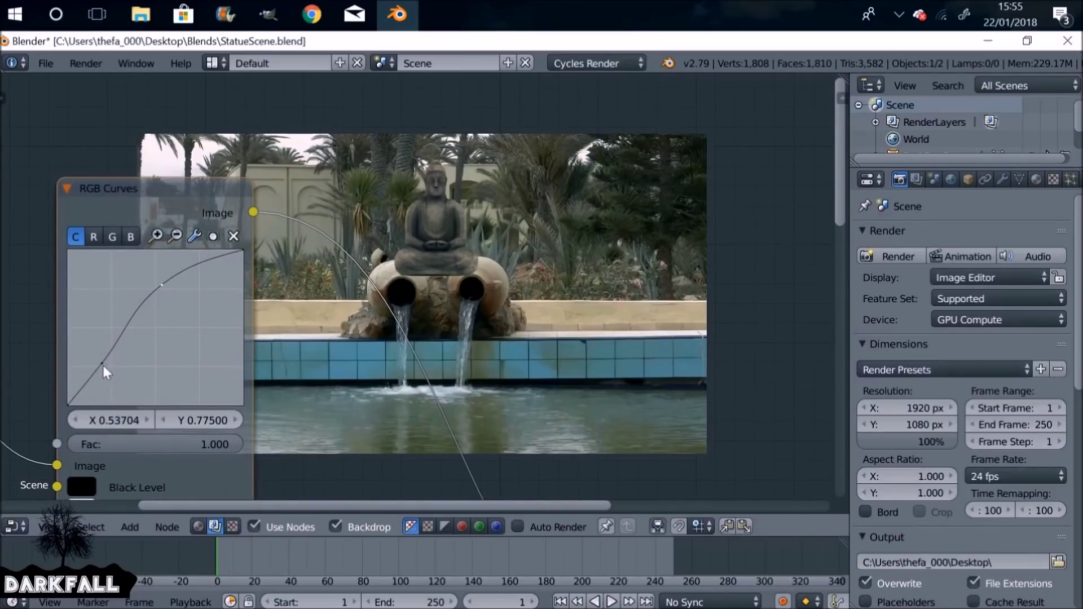
click(114, 351)
drag(113, 348, 123, 347)
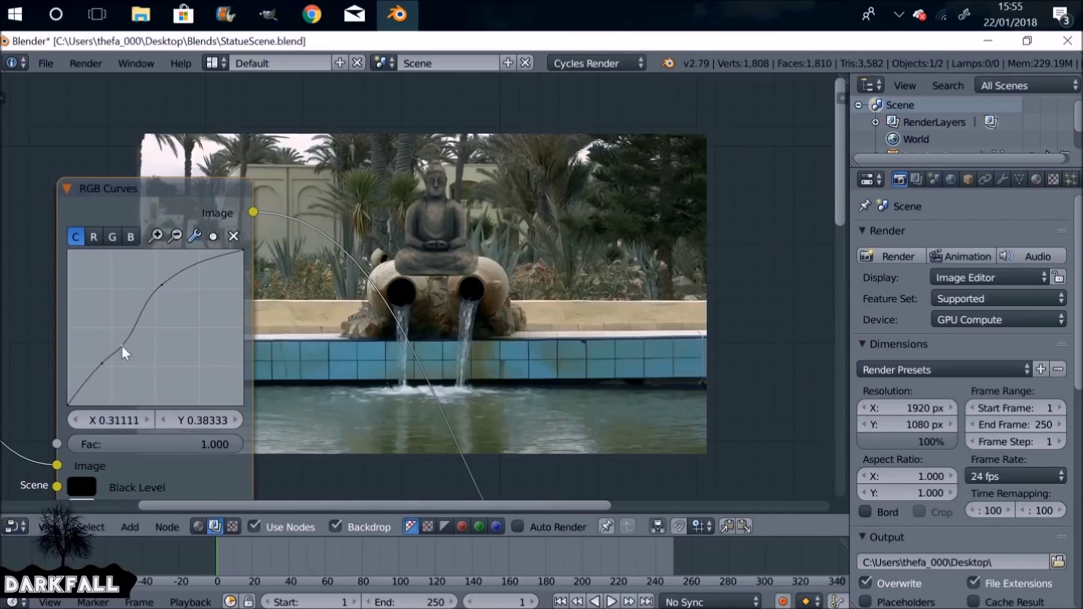
drag(162, 285, 171, 276)
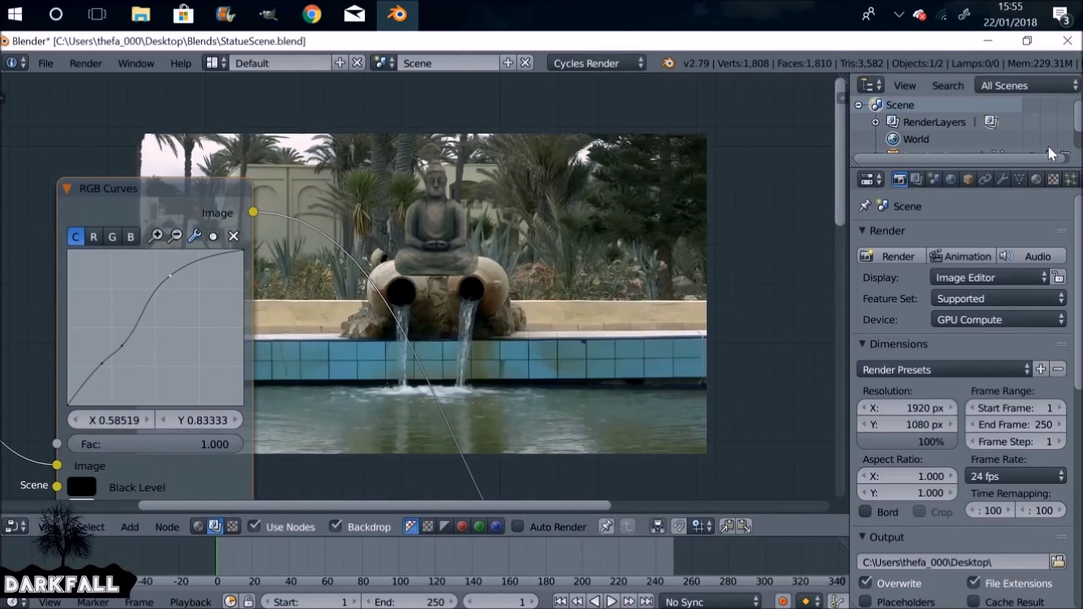
Give the World colour a slight tint in the World settings.
click(952, 180)
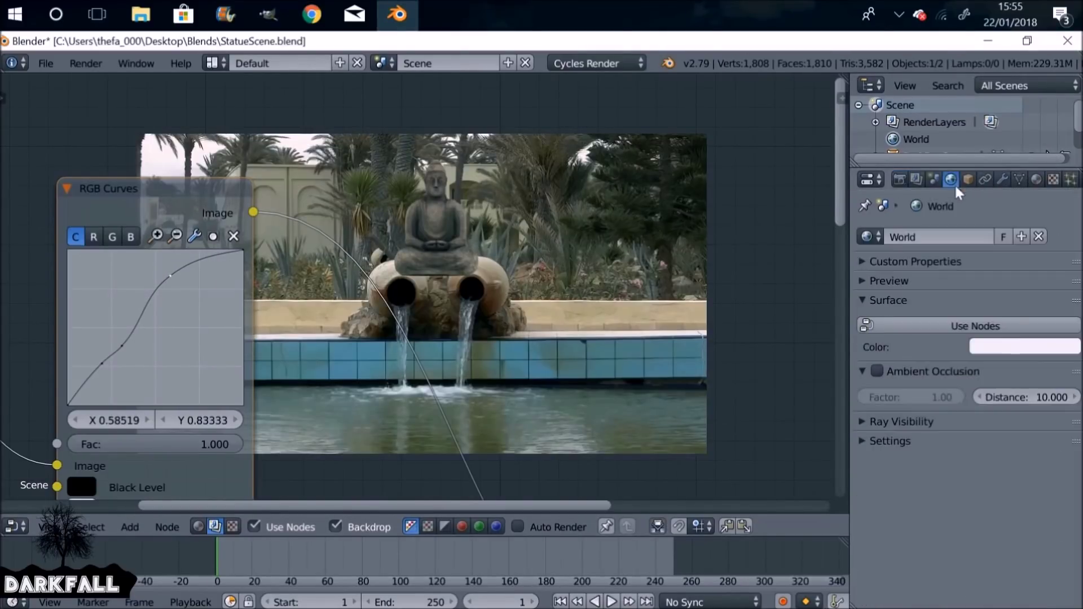
click(1009, 353)
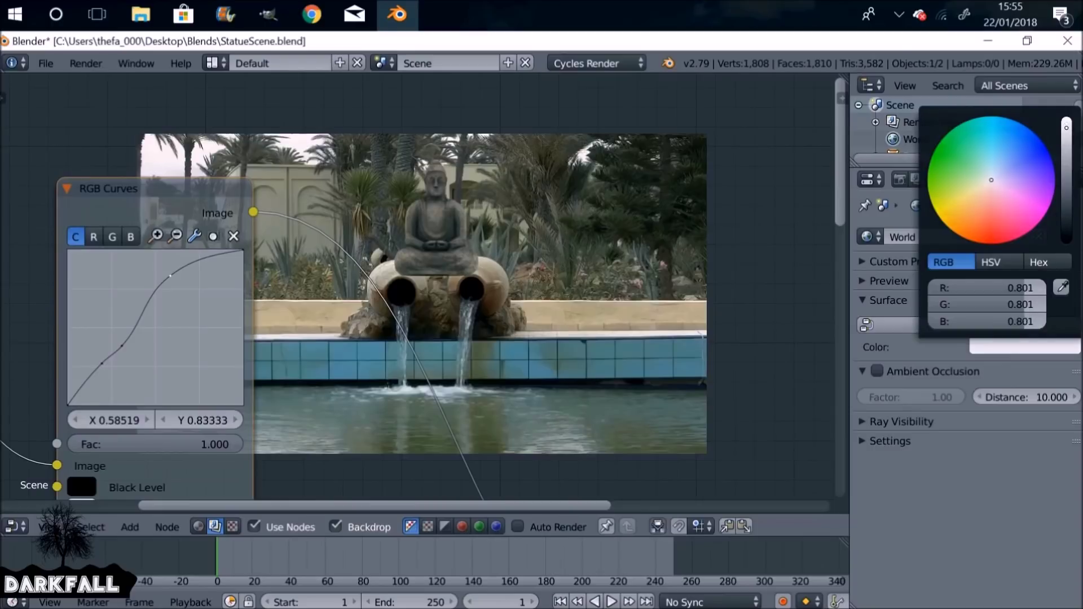
drag(977, 189, 989, 180)
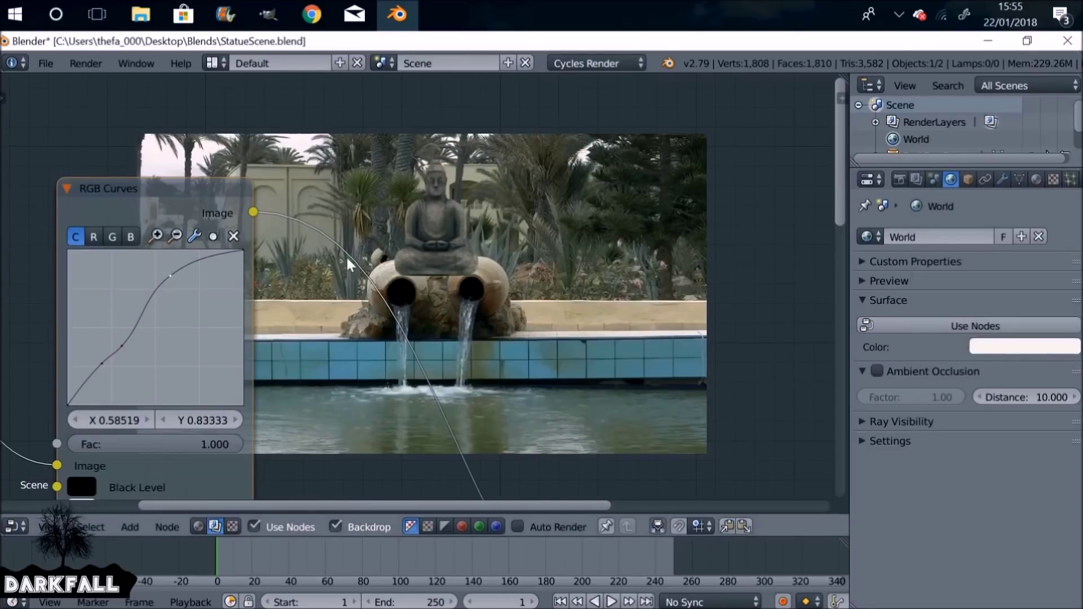
Add a midpoint on the red channel curve and render the composited frame.
click(90, 236)
drag(161, 324, 158, 324)
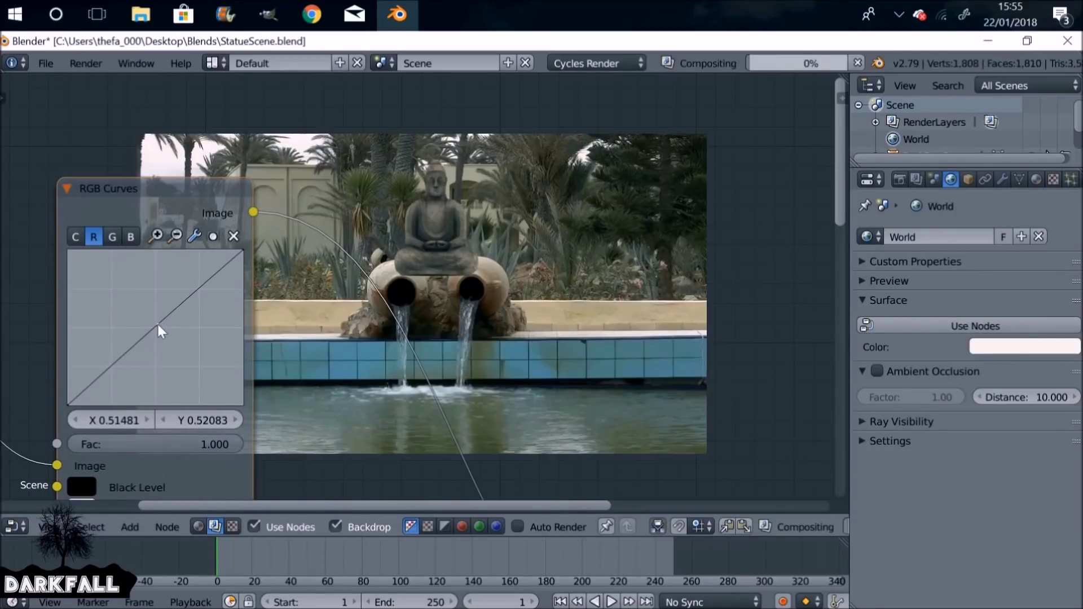
scroll(104, 445, down, 1)
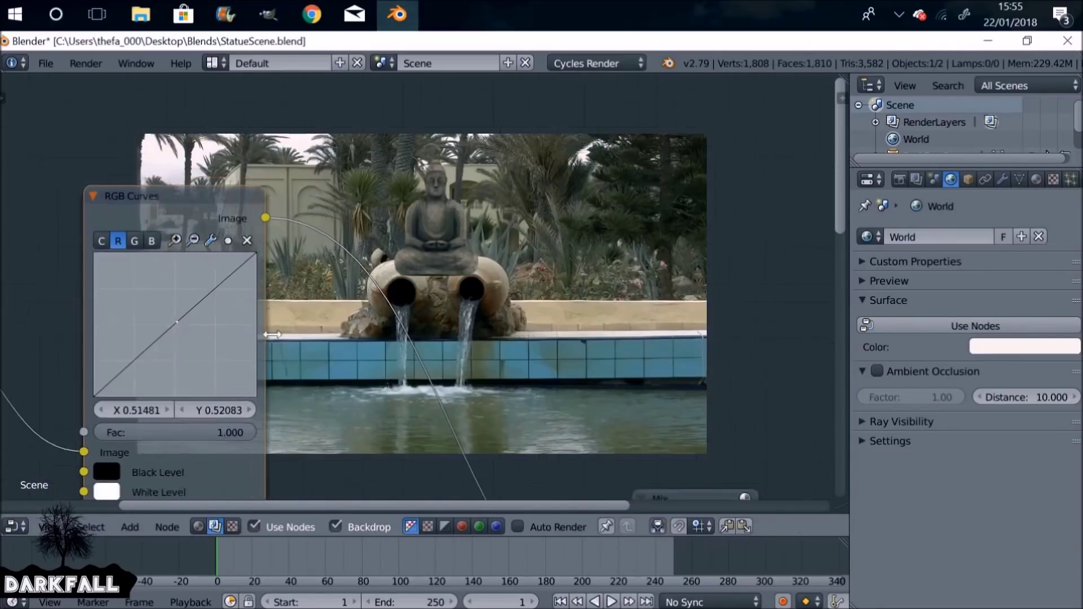
click(900, 180)
click(896, 256)
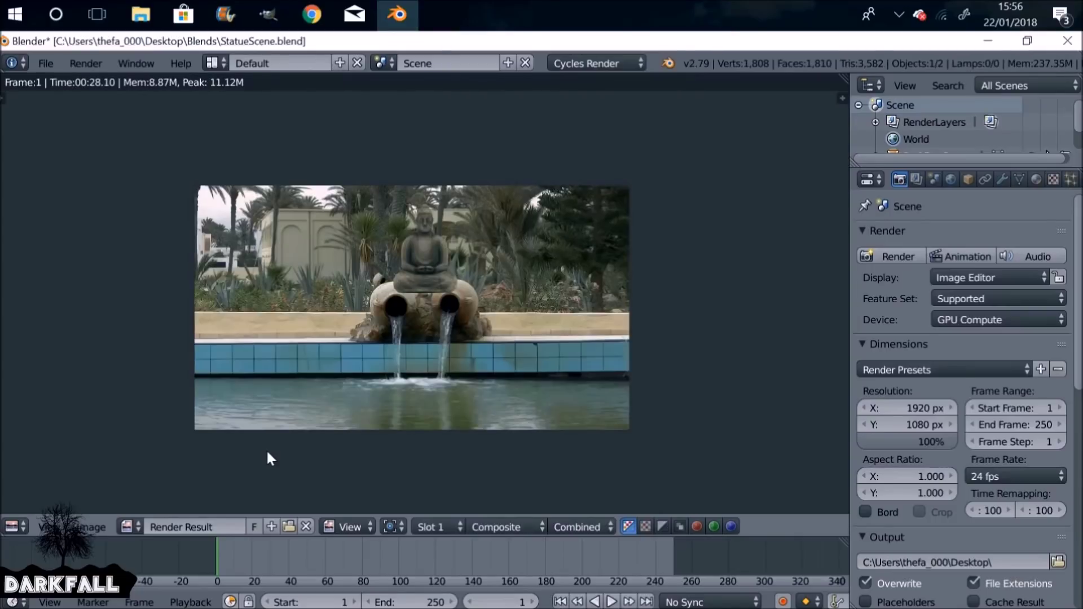
scroll(450, 285, up, 4)
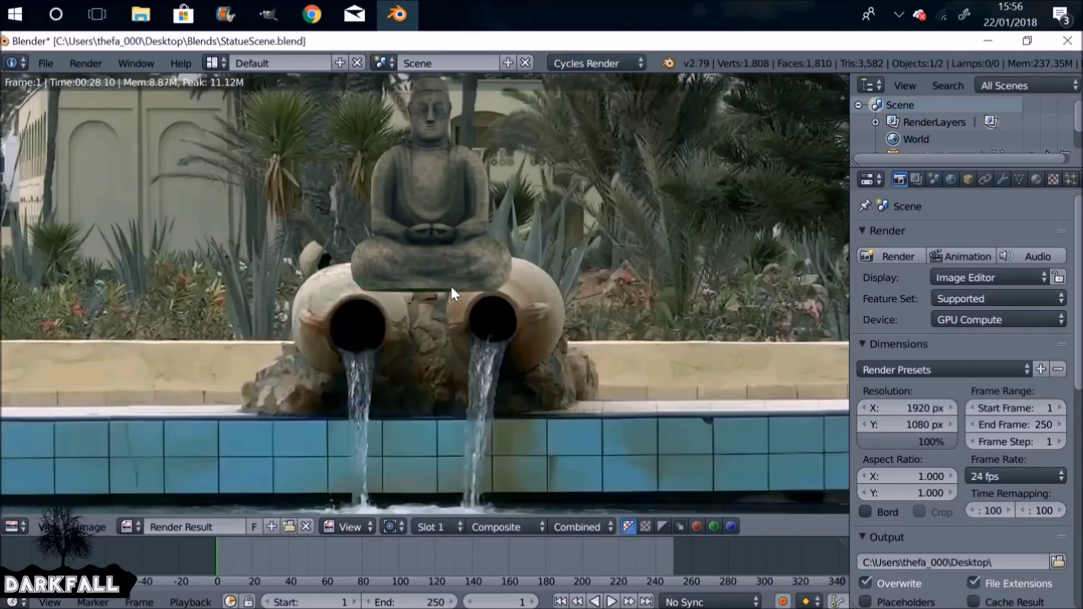
middle_drag(444, 294, 425, 368)
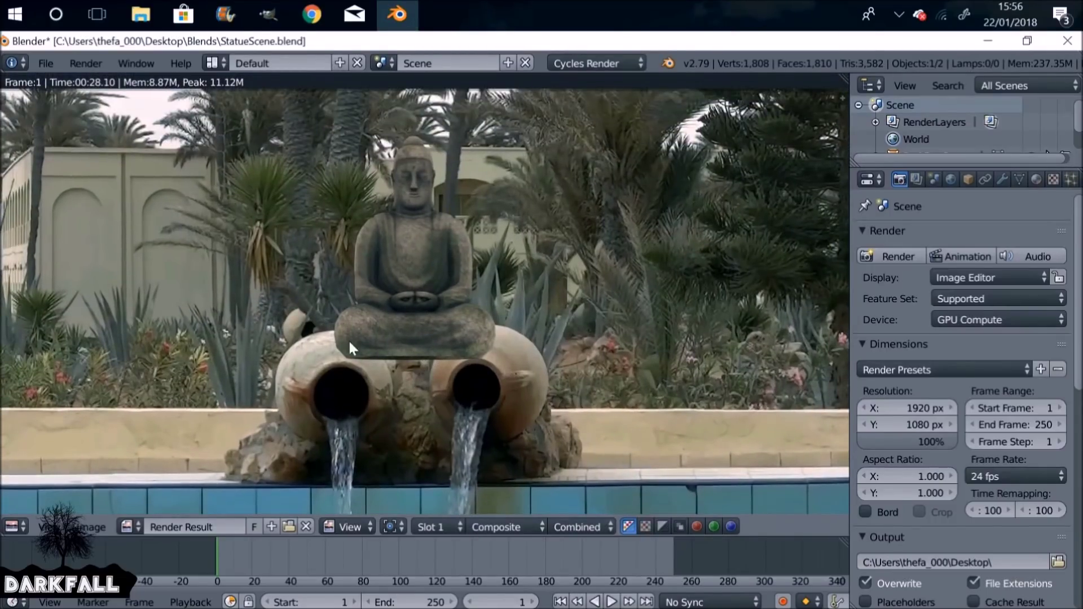
scroll(240, 237, down, 3)
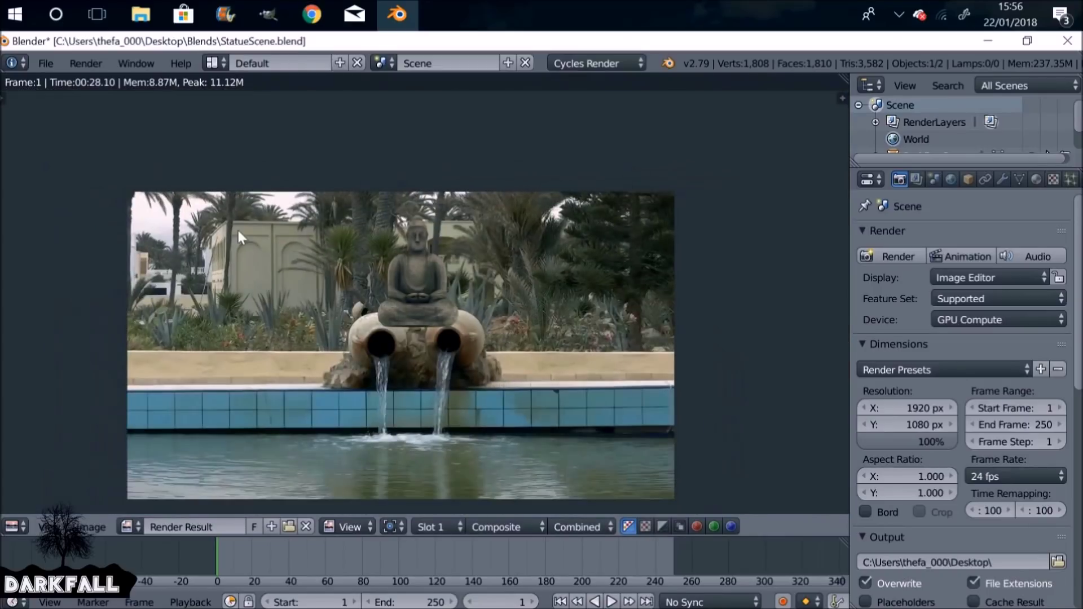
Insert a second RGB Curves node into the Movie Clip footage link.
key(shift+F3)
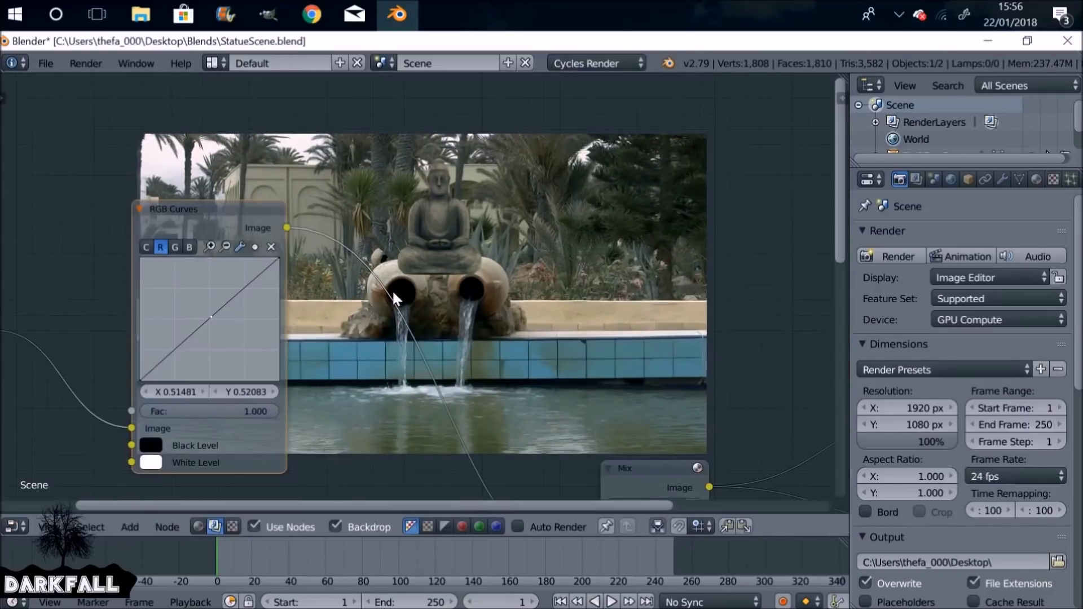
scroll(442, 402, down, 4)
key(Home)
drag(204, 324, 120, 315)
key(shift+a)
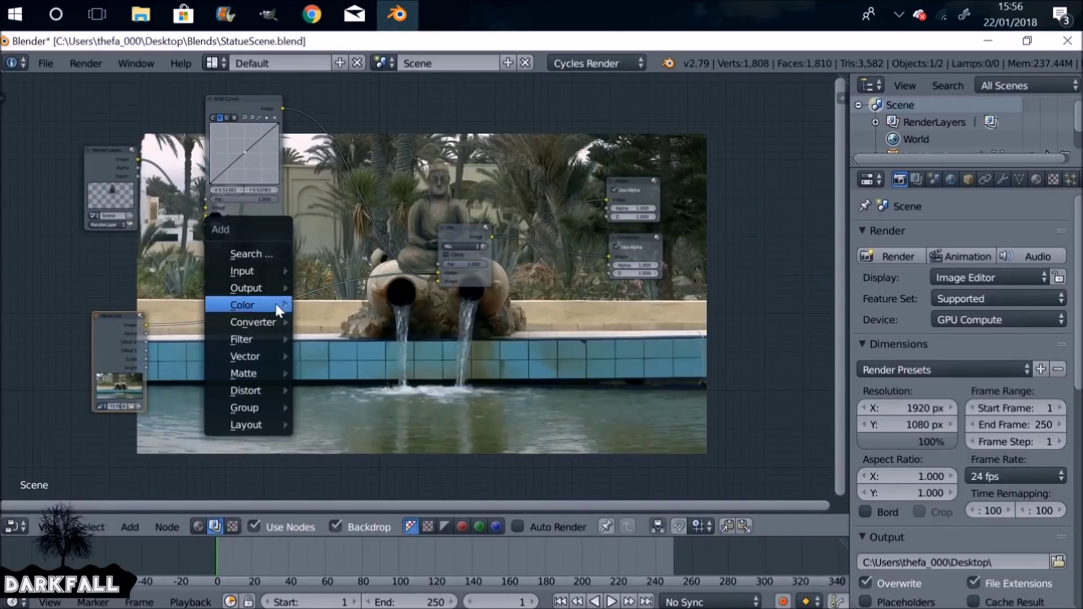
mouse_move(242, 305)
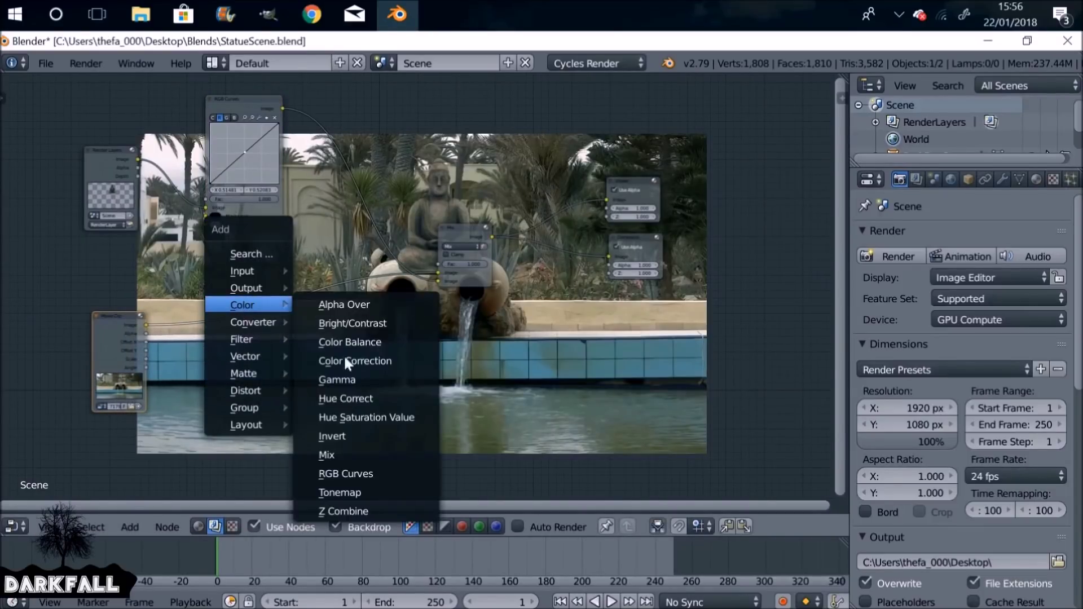
click(366, 469)
click(209, 297)
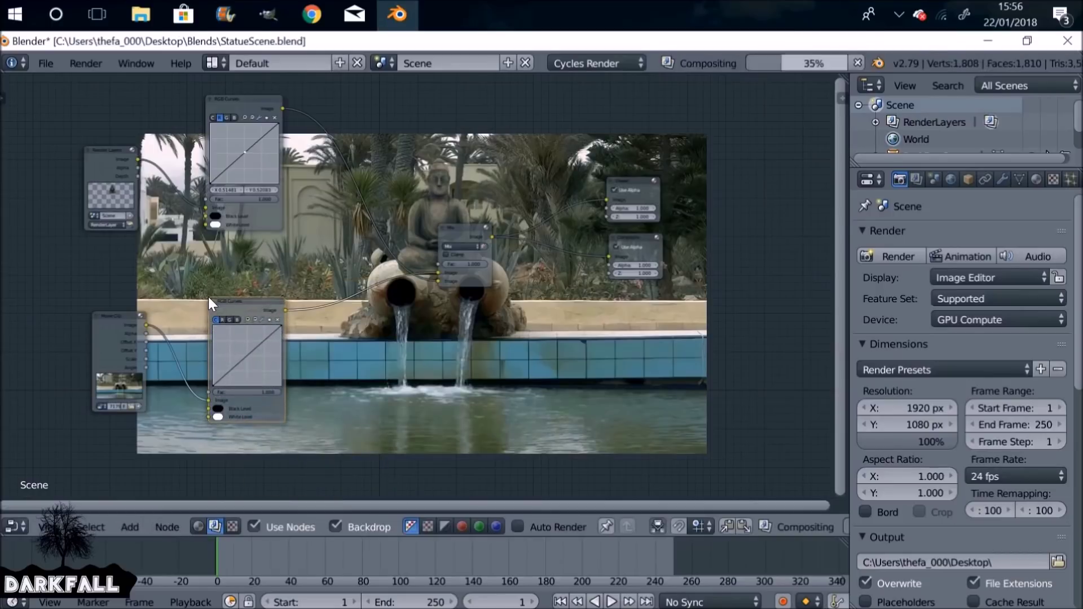
Raise the new curve's upper part and pull a low point slightly down.
click(249, 355)
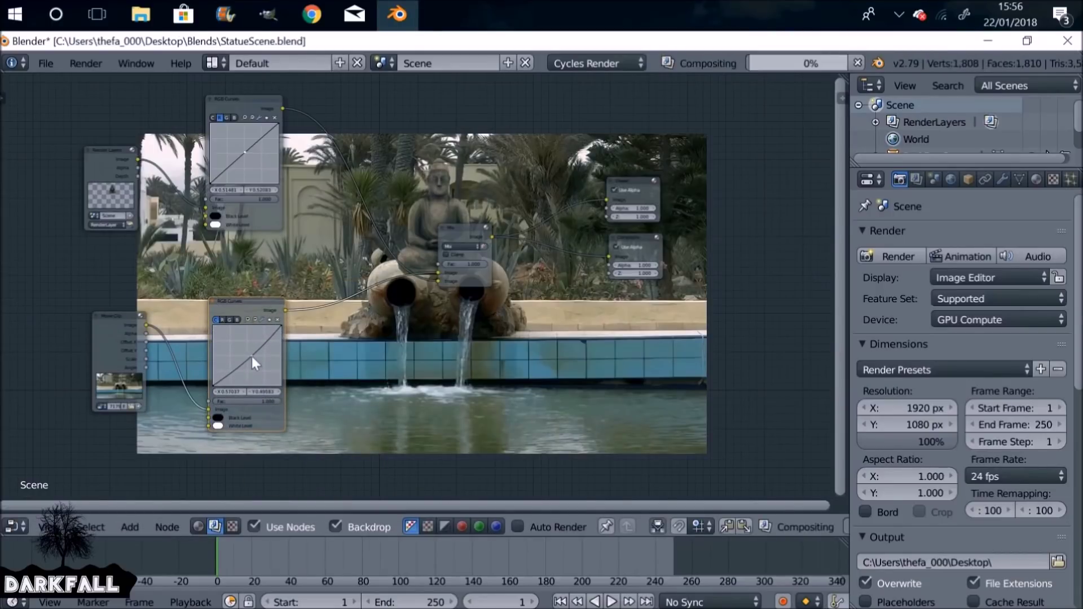
drag(252, 357, 259, 348)
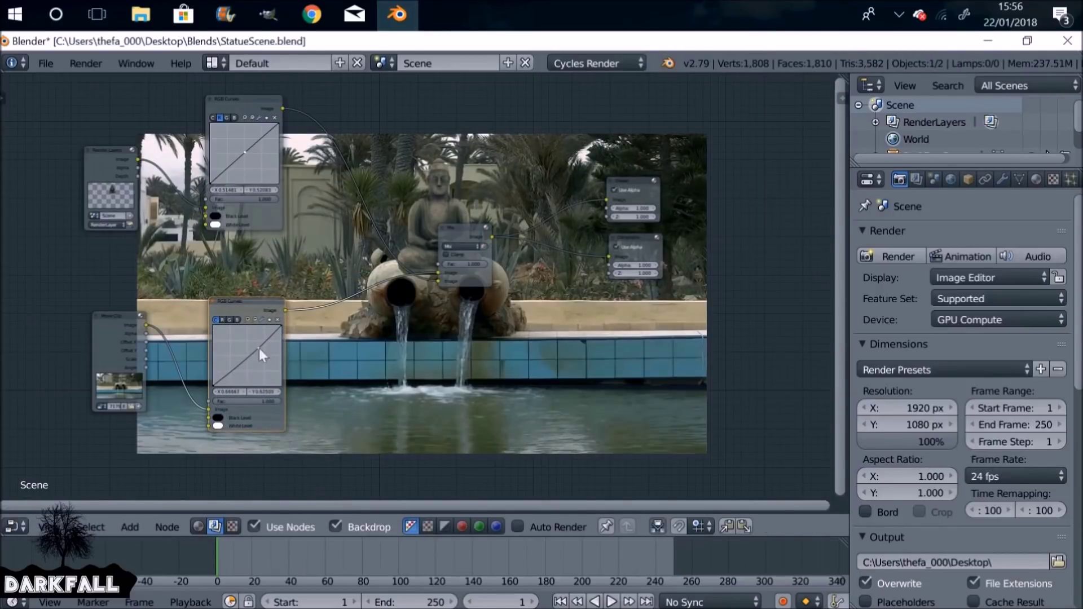
click(231, 370)
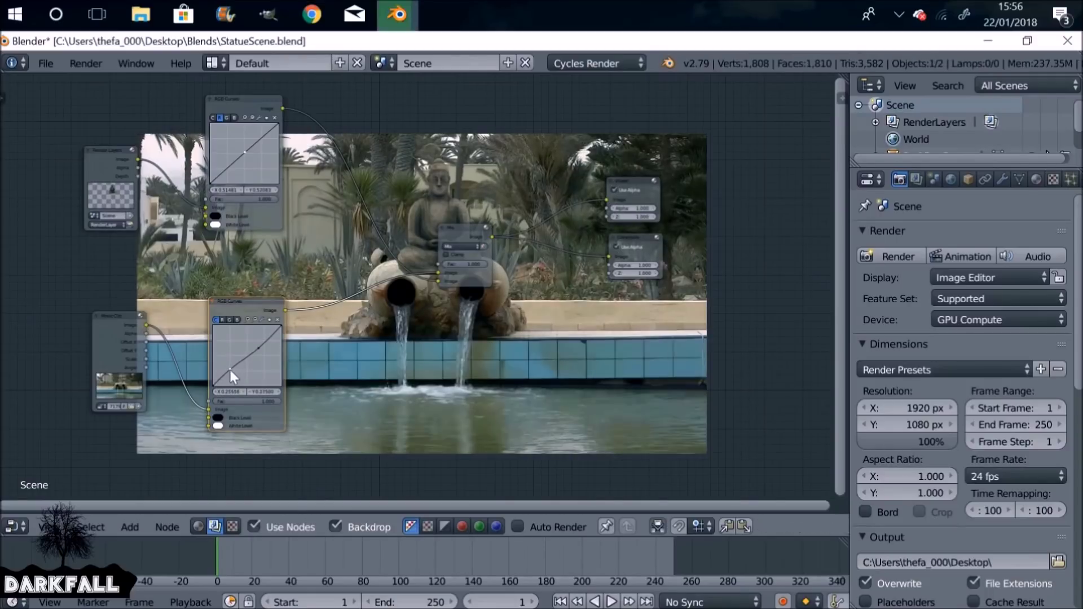
drag(231, 371, 231, 371)
middle_drag(231, 371, 231, 303)
middle_drag(379, 218, 358, 263)
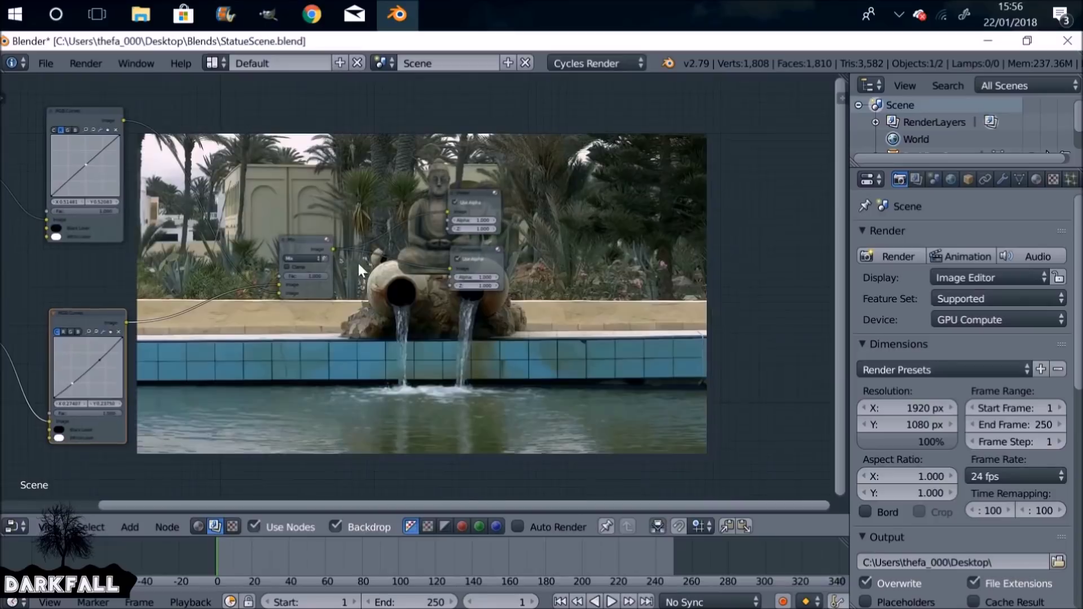
Move the lower curves node left and collapse both RGB Curves nodes.
key(g)
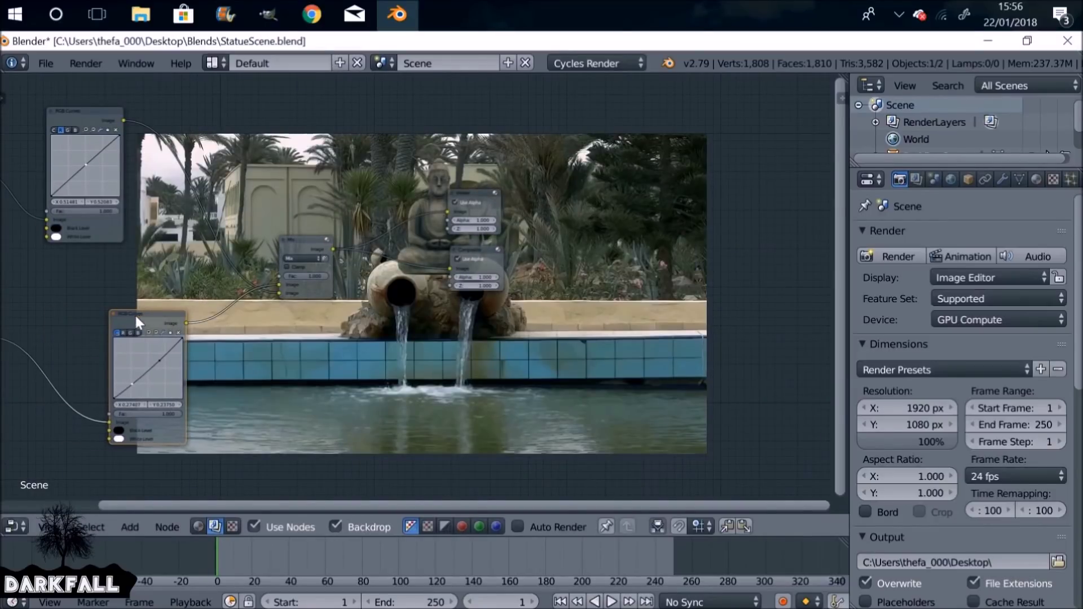
click(96, 313)
click(73, 312)
click(52, 113)
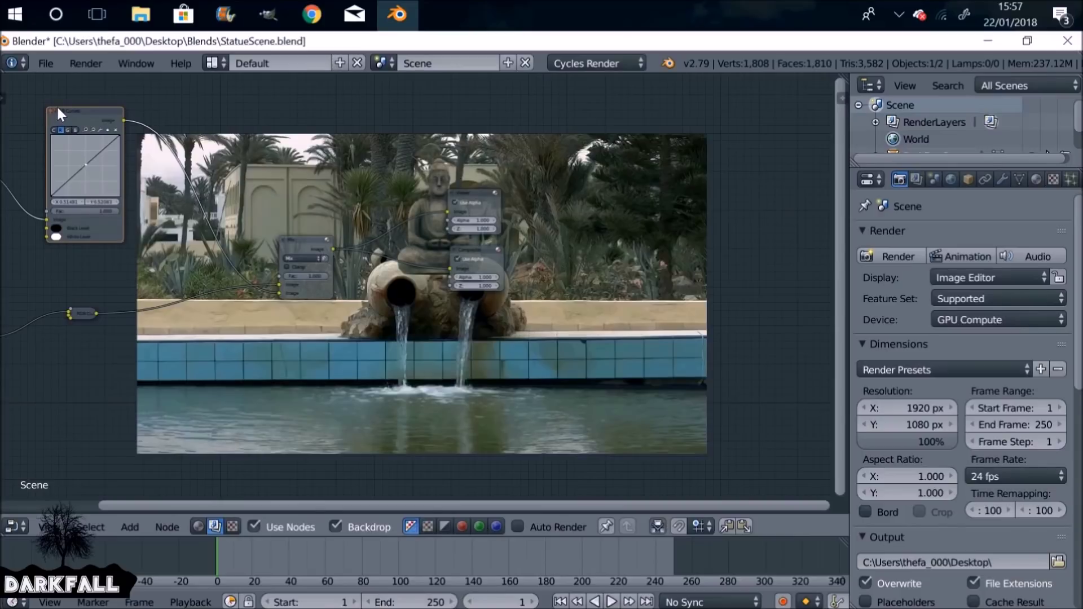
click(50, 111)
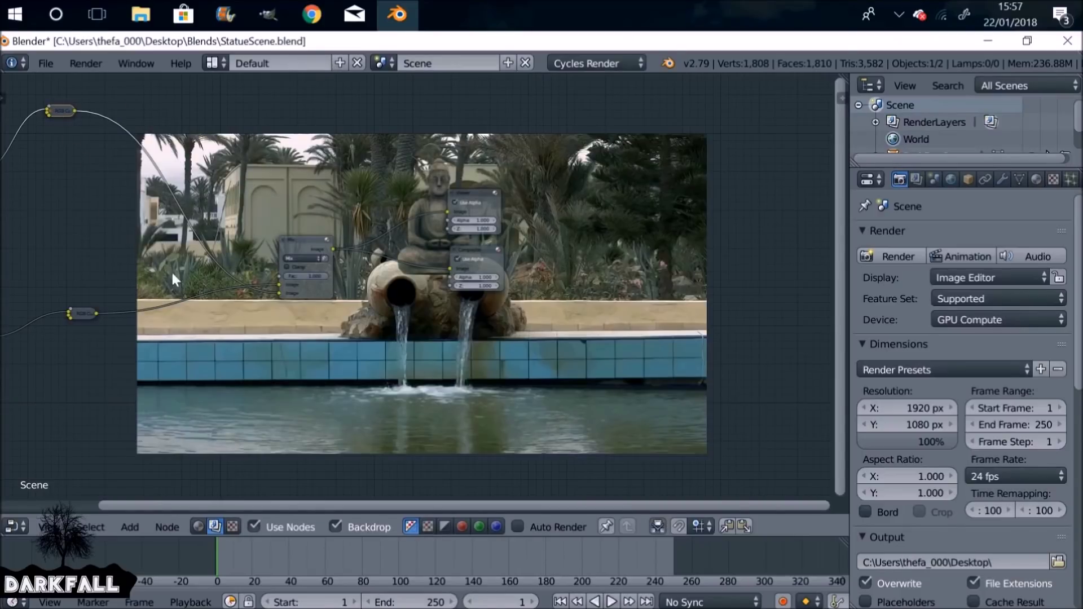
Move the Viewer and Composite nodes further right.
middle_drag(422, 197, 466, 256)
drag(472, 246, 548, 246)
drag(477, 302, 551, 303)
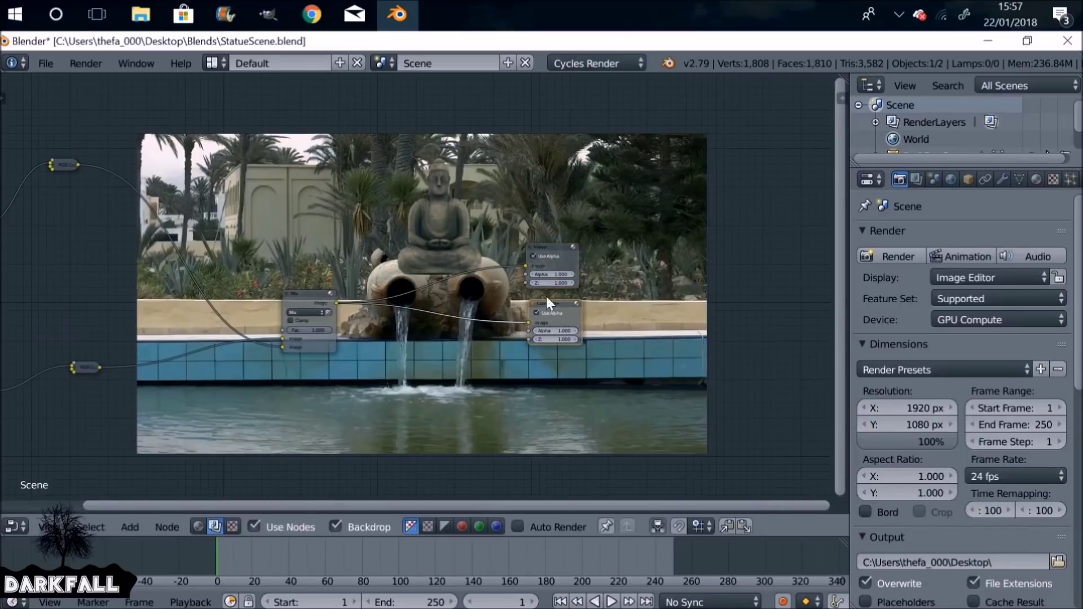
Insert a new Mix node into the Composite link and feed its result to the Viewer.
key(shift+a)
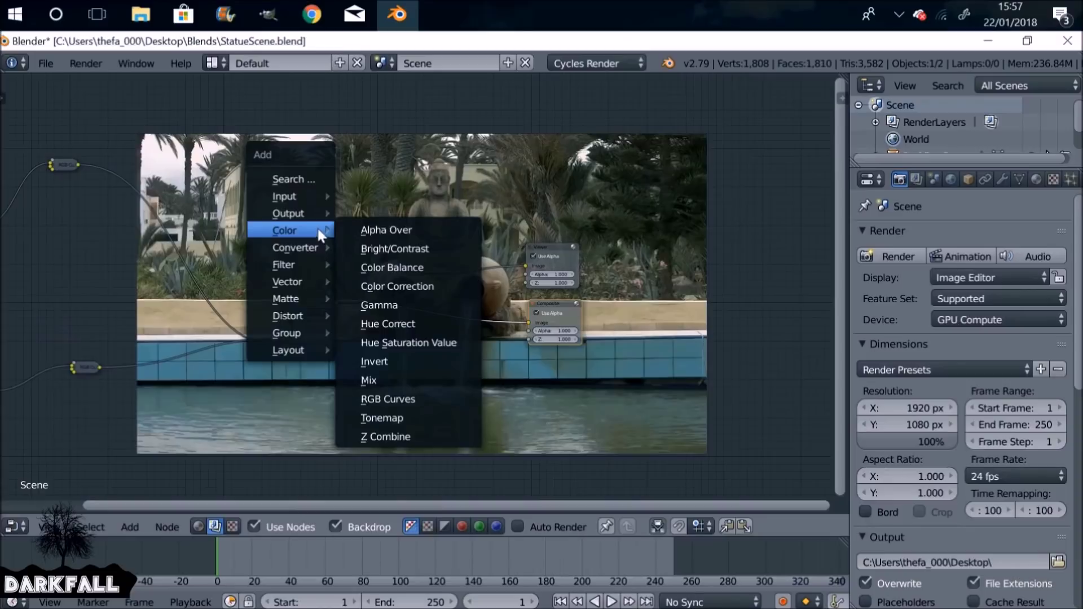
click(377, 380)
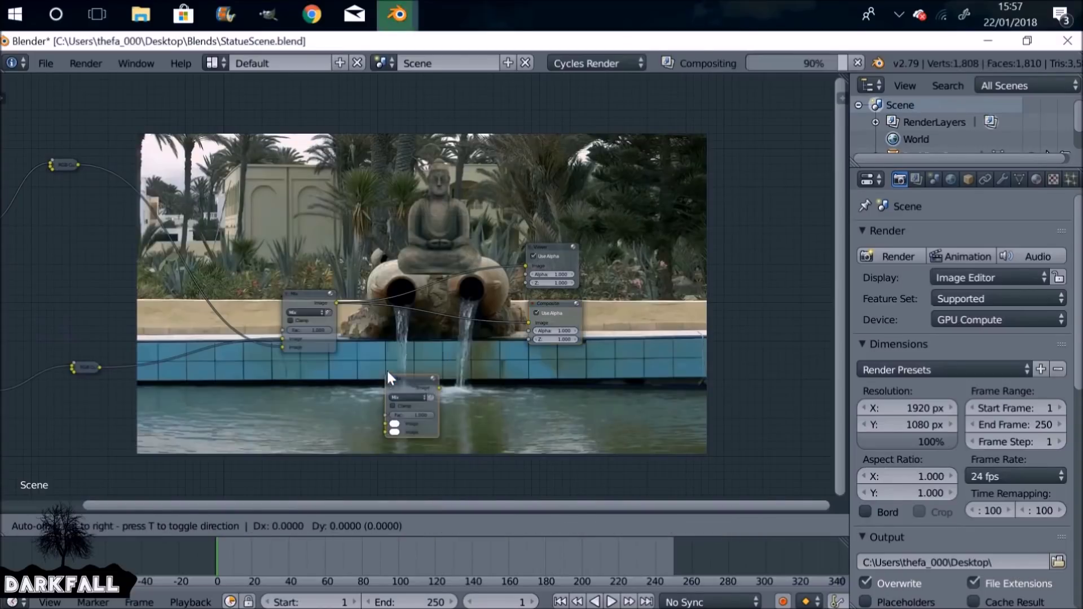
click(431, 295)
scroll(462, 271, up, 3)
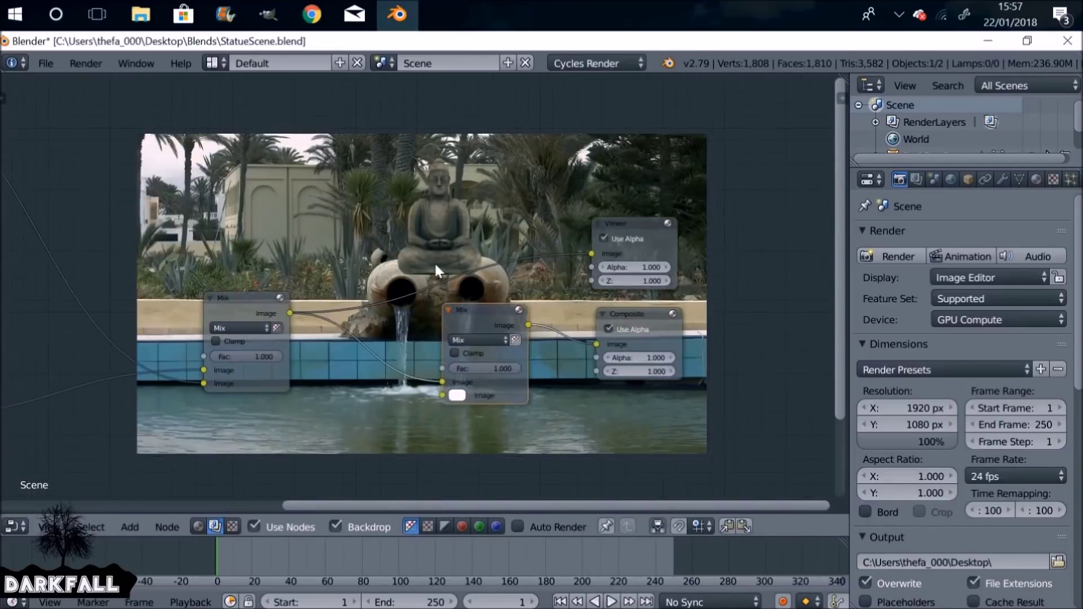
drag(473, 266, 541, 190)
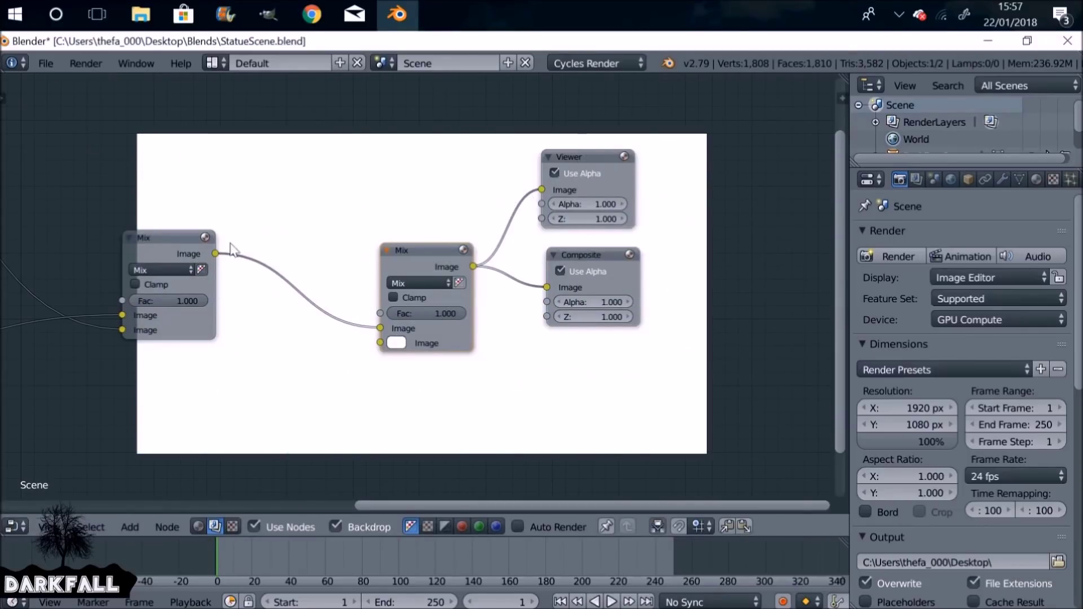
Connect the curves-adjusted footage to the new Mix node's lower Image socket.
middle_drag(236, 250, 326, 208)
drag(321, 213, 259, 213)
scroll(288, 282, down, 4)
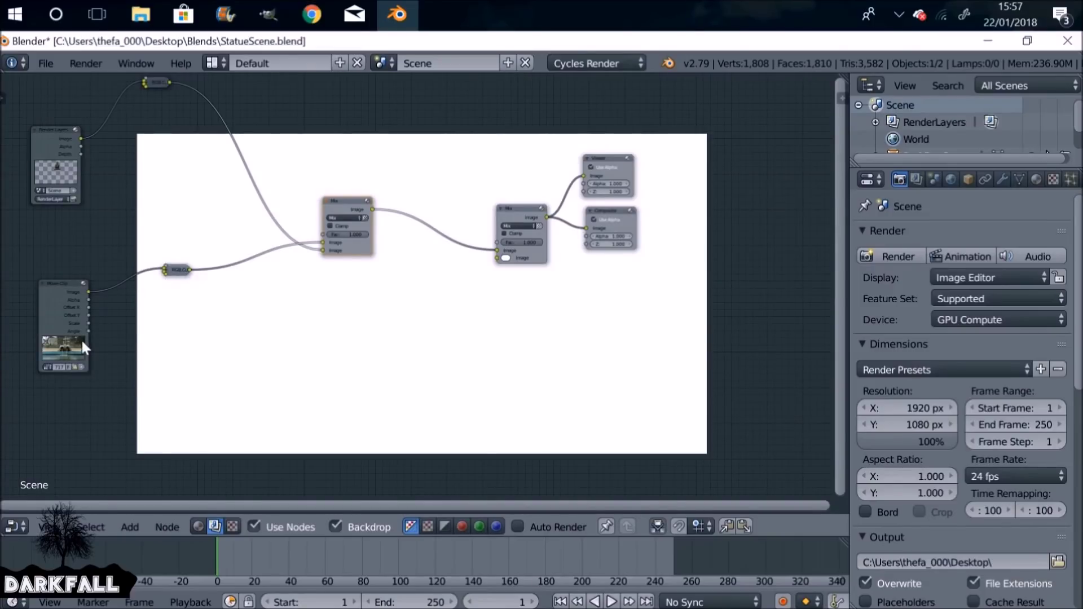
scroll(170, 270, up, 1)
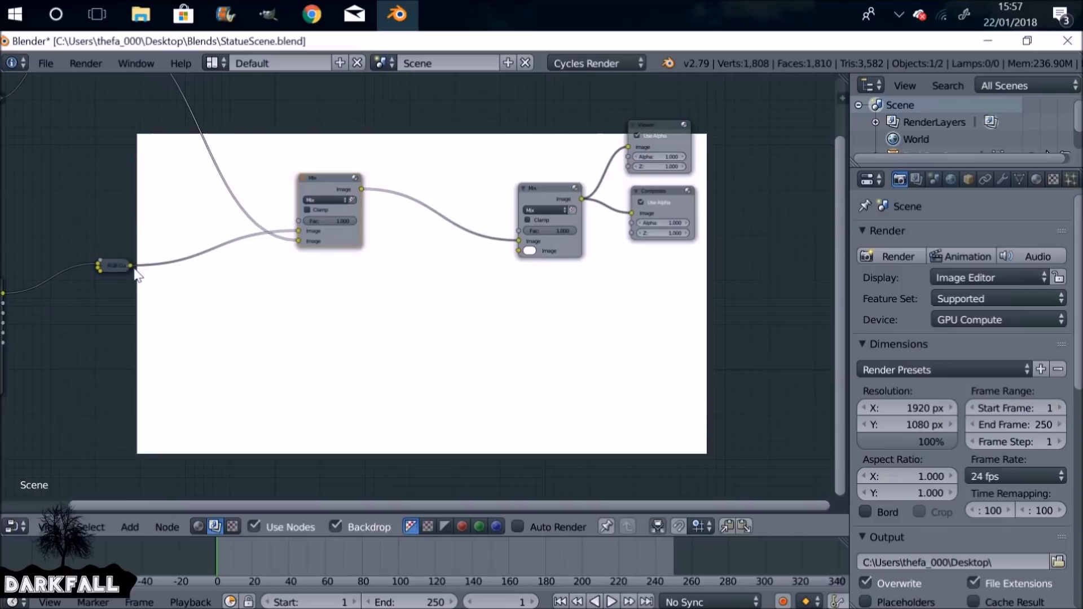
drag(136, 274, 522, 254)
middle_drag(434, 143, 385, 242)
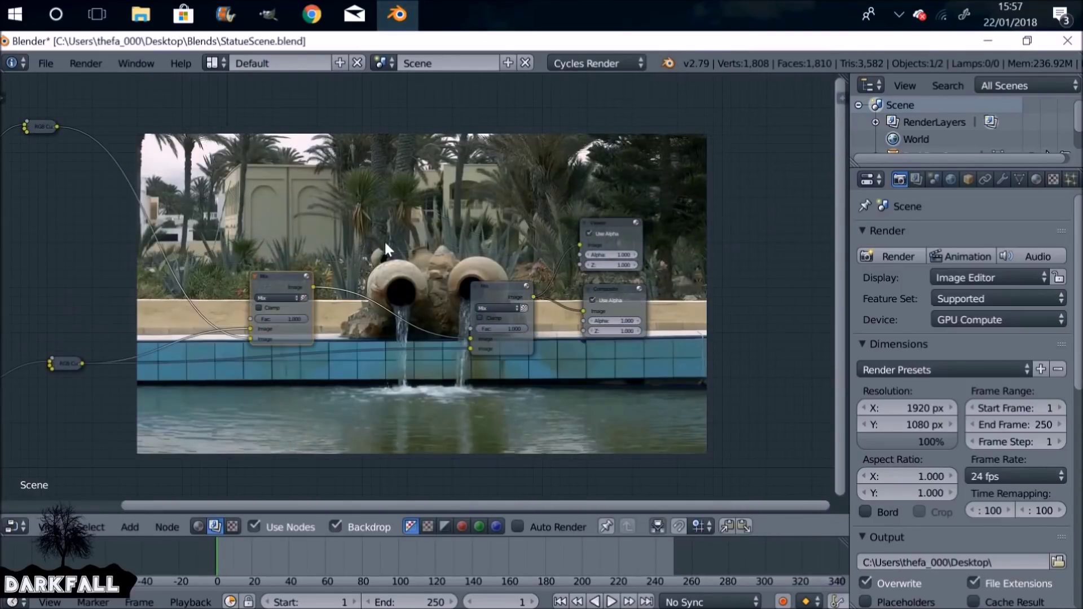
Add a Mask node set to Water Jugs and link it to the second Mix node's factor.
key(shift+a)
mouse_move(313, 157)
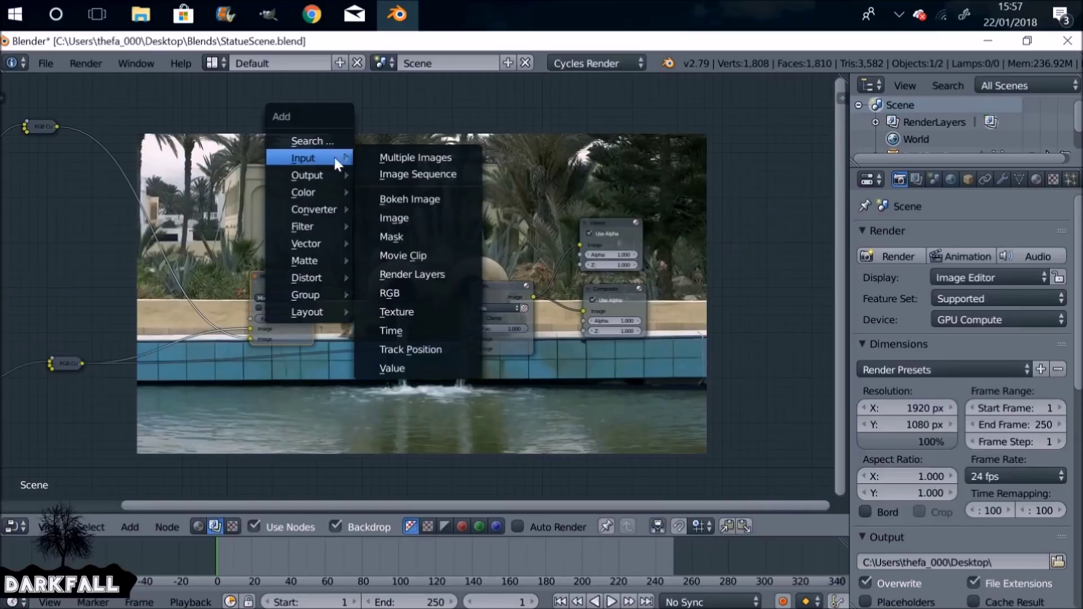
click(422, 237)
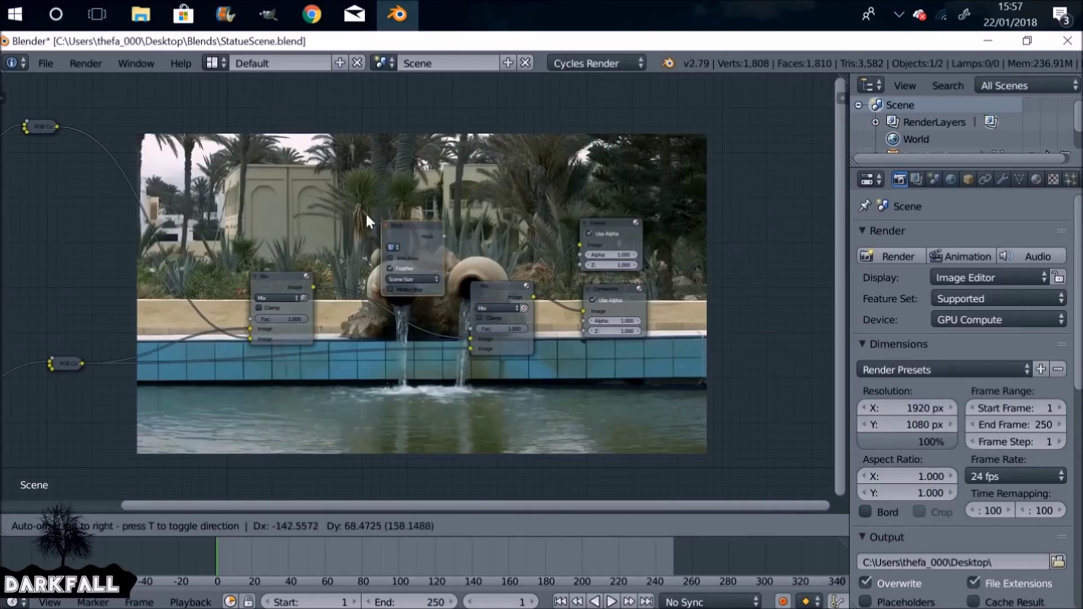
click(333, 175)
scroll(348, 200, up, 3)
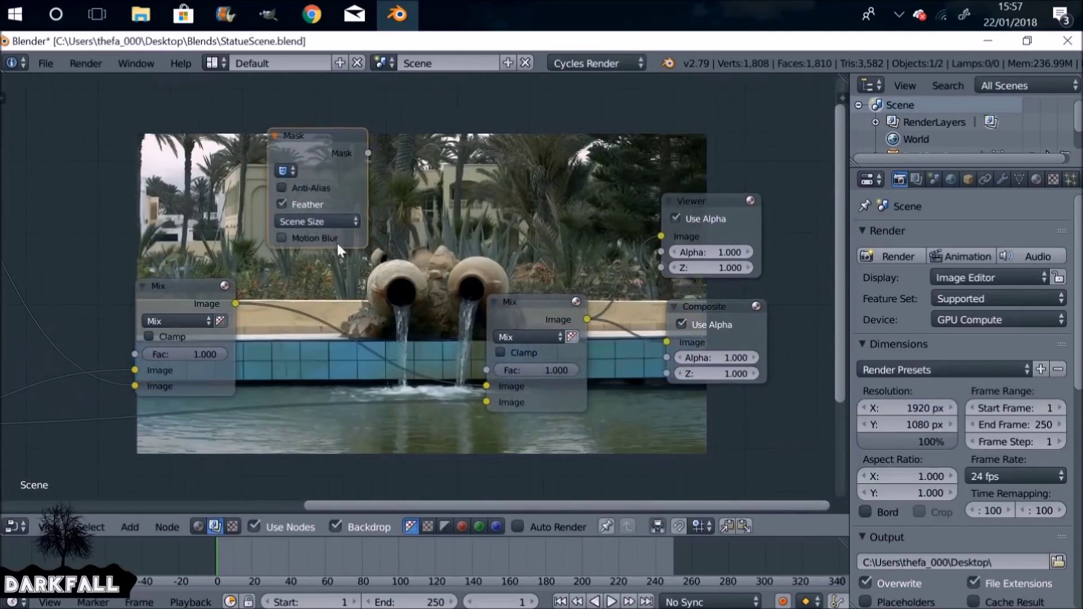
click(286, 170)
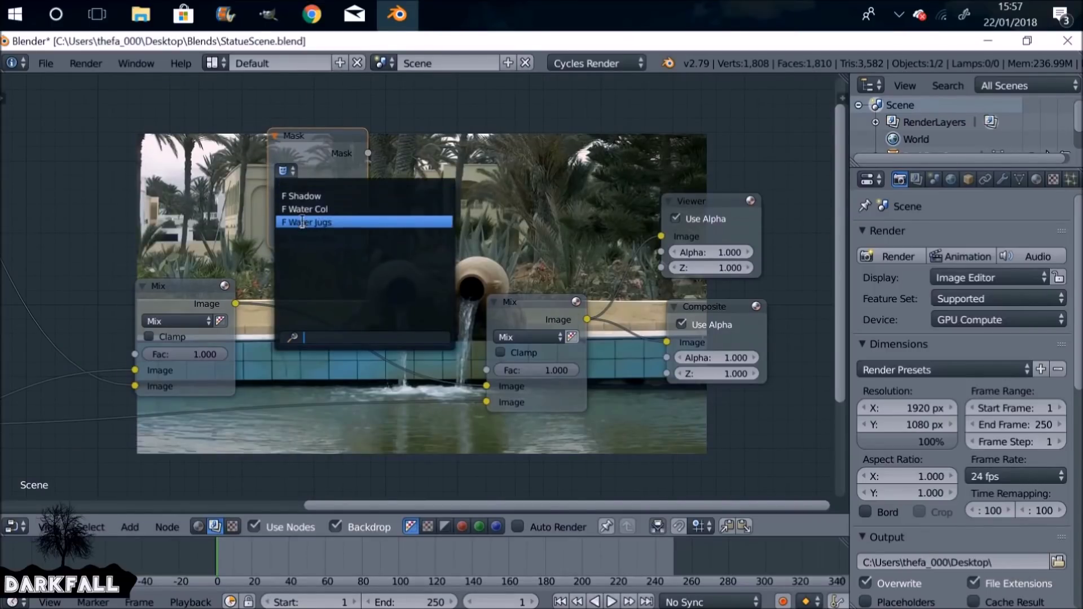
click(347, 224)
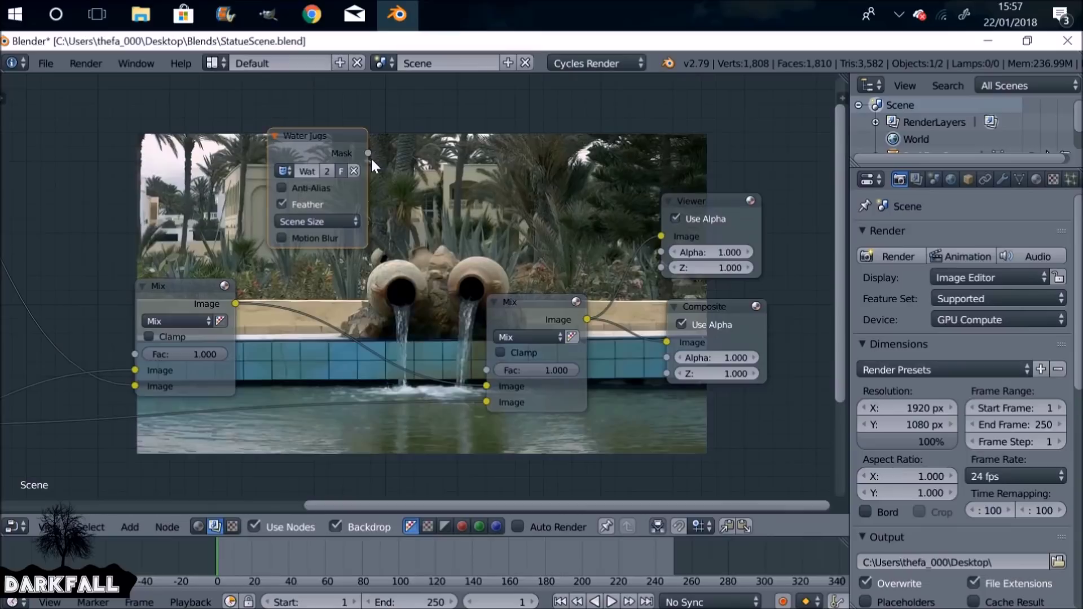
drag(369, 152, 486, 370)
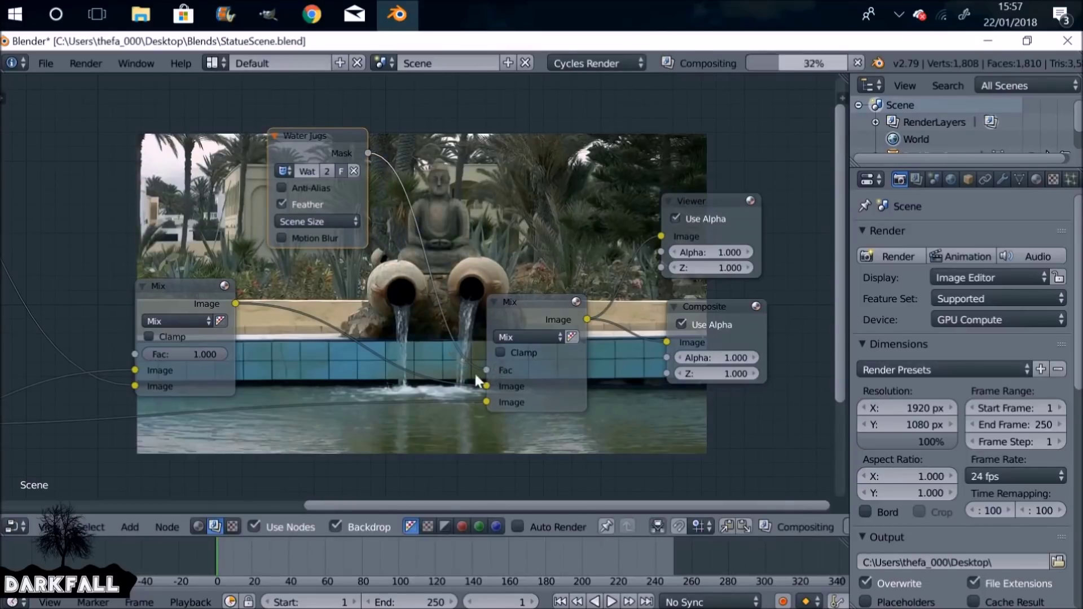
middle_drag(482, 221, 409, 256)
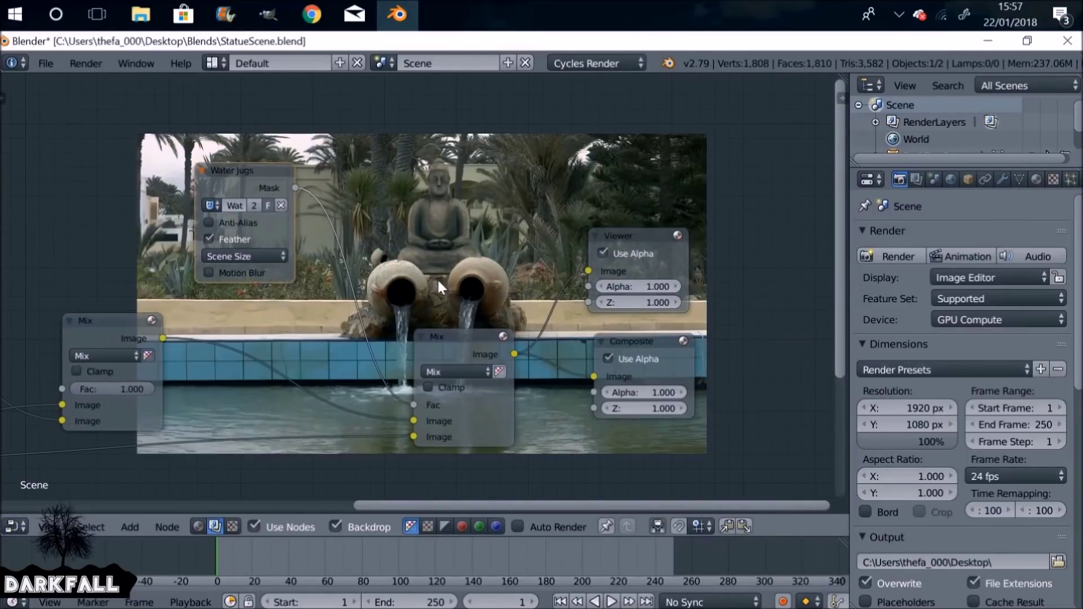
Preview the first and second Mix results, then move the Viewer and Composite nodes right.
ctrl+shift+click(121, 320)
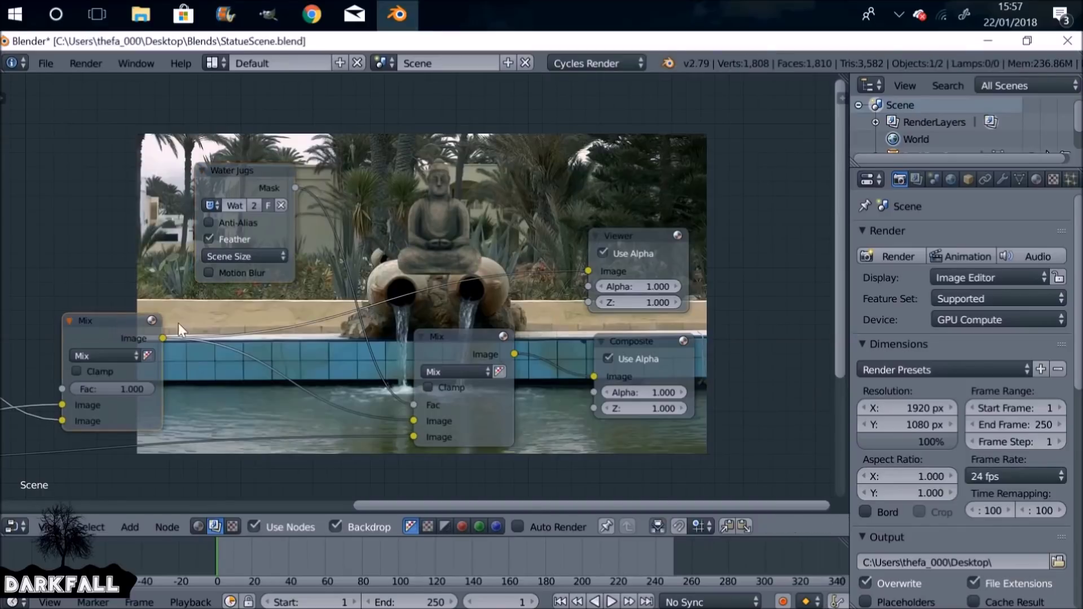
ctrl+shift+click(472, 334)
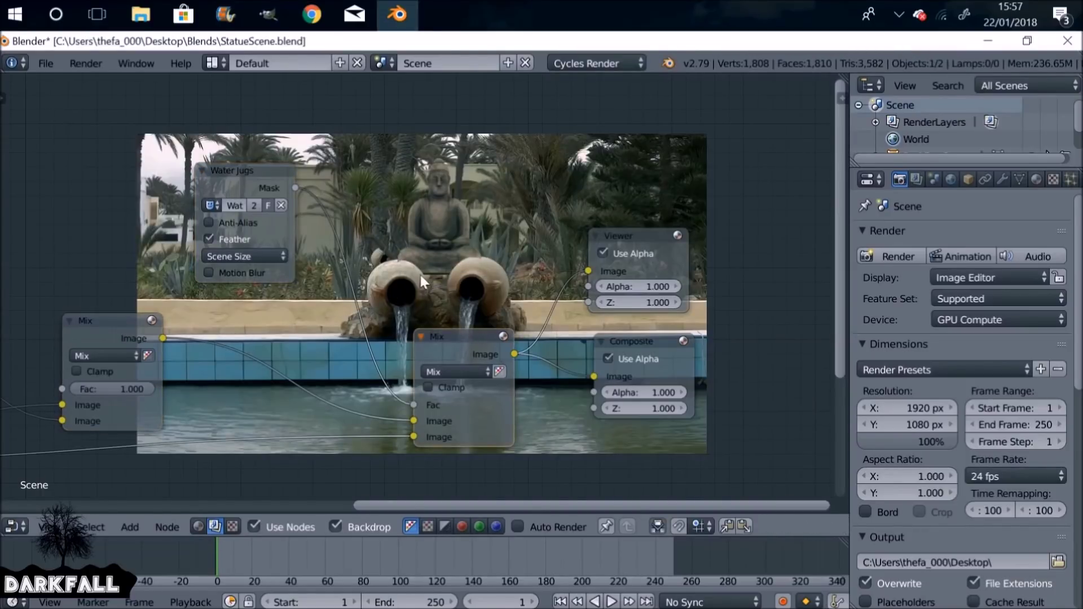
scroll(463, 299, down, 1)
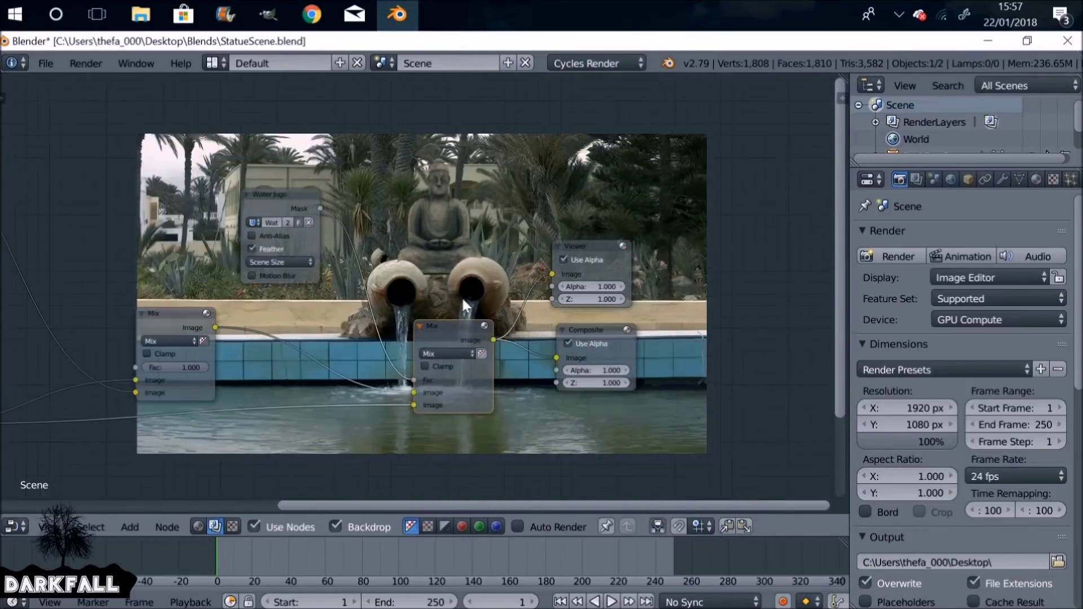
drag(587, 248, 759, 195)
middle_drag(675, 298, 367, 239)
drag(273, 273, 449, 283)
middle_drag(450, 283, 500, 223)
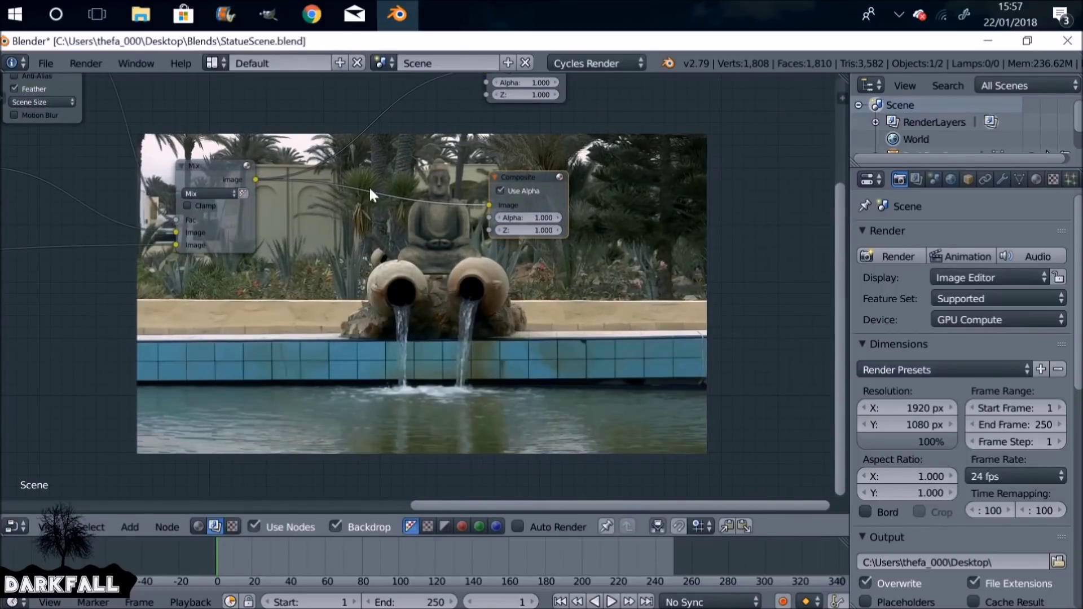
middle_drag(367, 192, 418, 286)
Insert a duplicated Mix node before Composite and Viewer, fed by the previous Mix output.
click(277, 260)
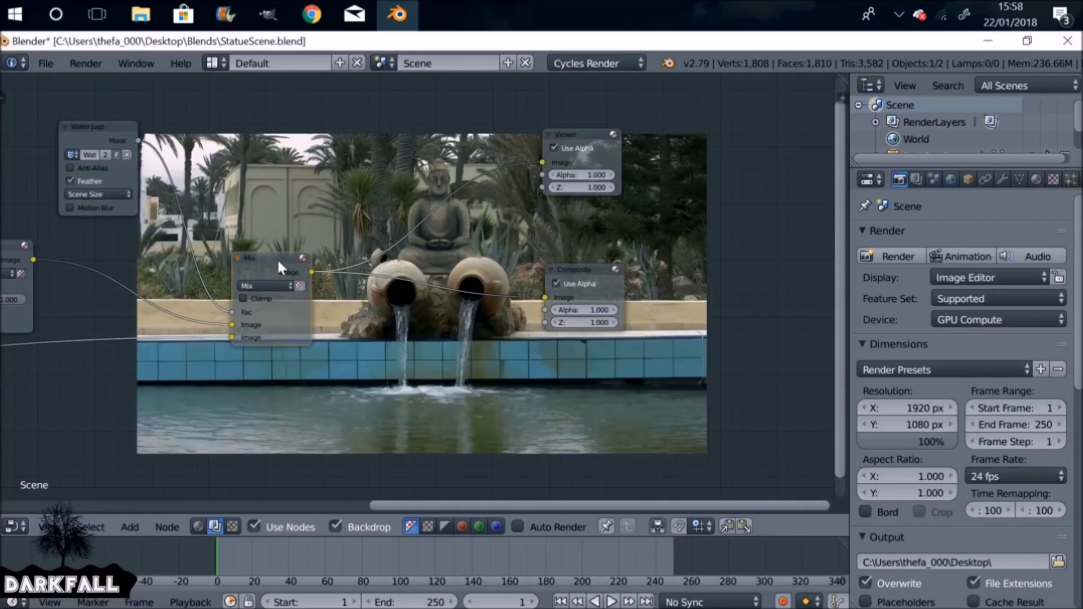
key(shift+d)
click(447, 266)
drag(482, 280, 543, 164)
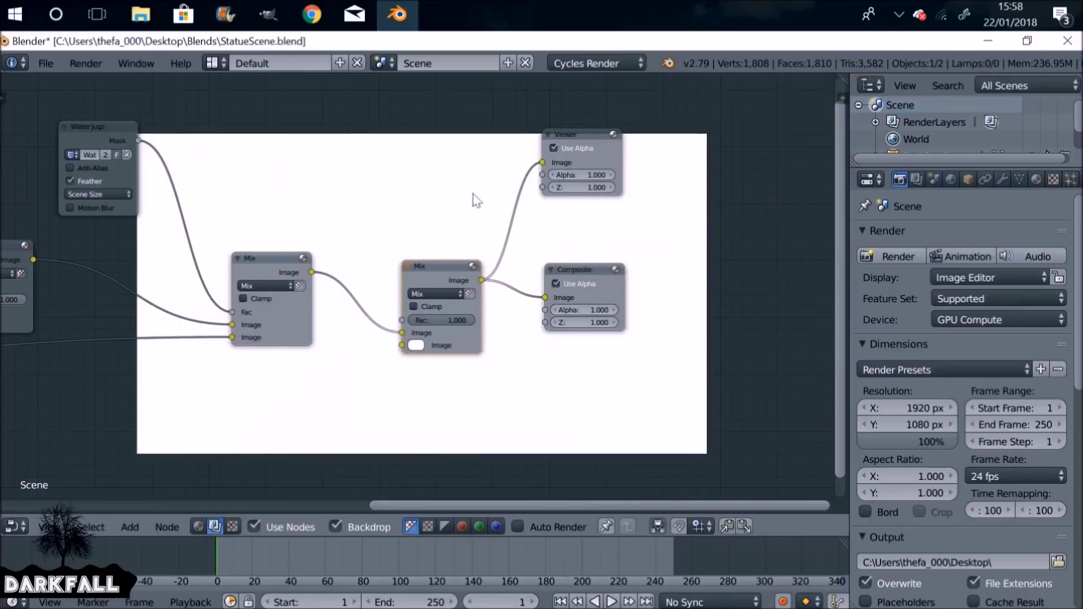
drag(273, 262, 404, 346)
middle_drag(388, 332, 427, 337)
Duplicate the mask node, switch it to the Shadow mask, and wire it into the newest Mix factor.
click(145, 161)
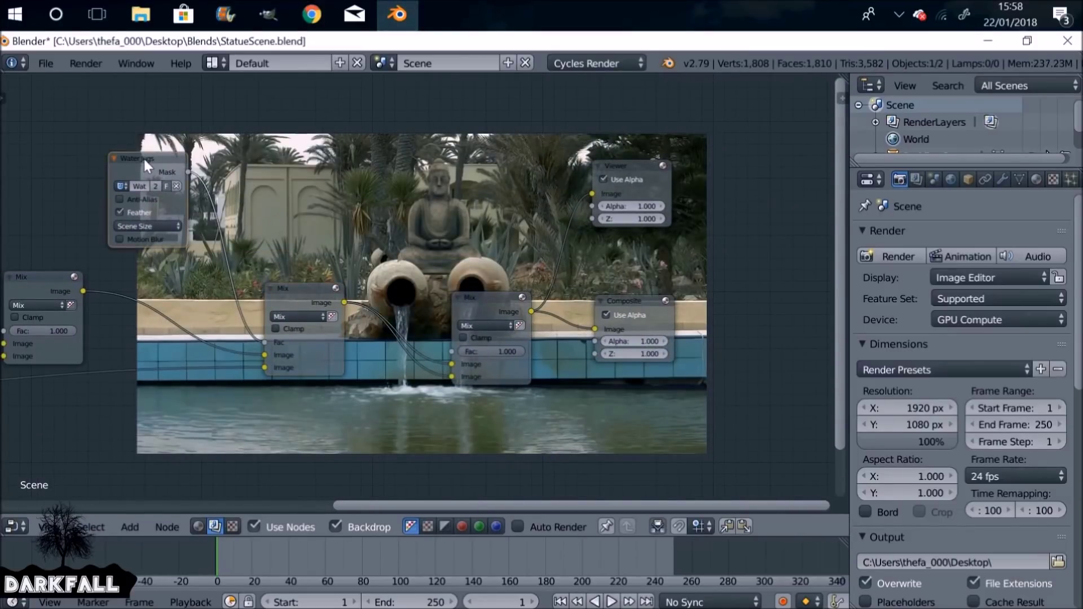
key(shift+d)
click(342, 166)
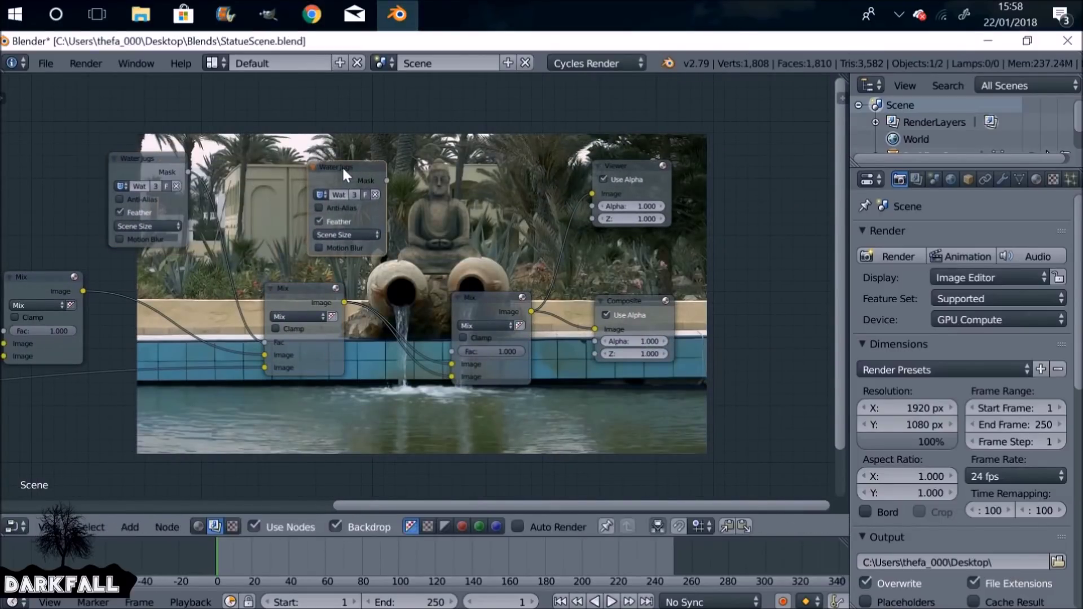
scroll(300, 167, up, 2)
click(286, 160)
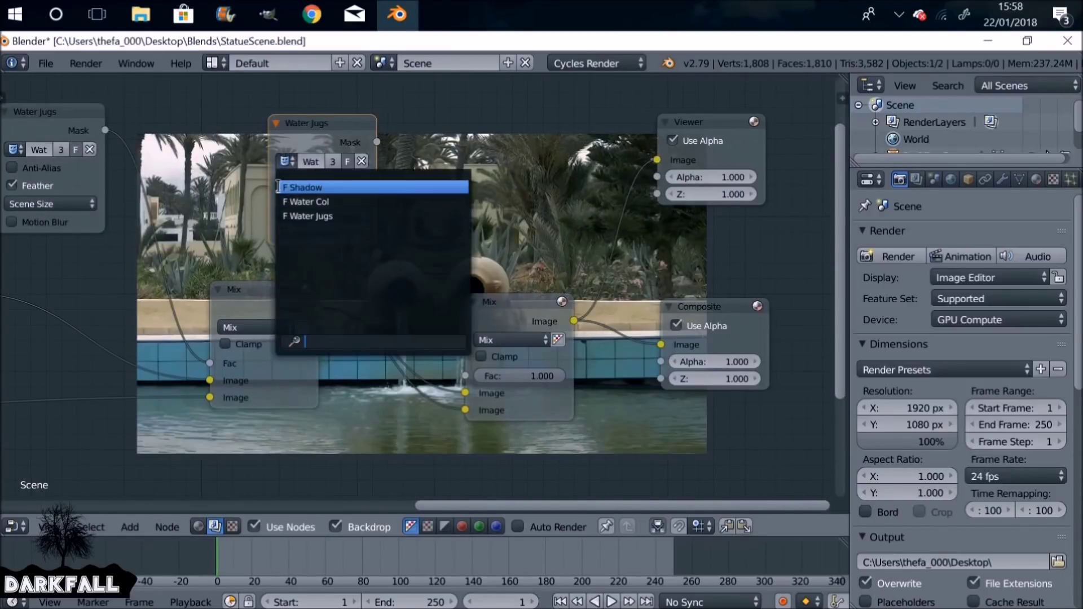
click(312, 188)
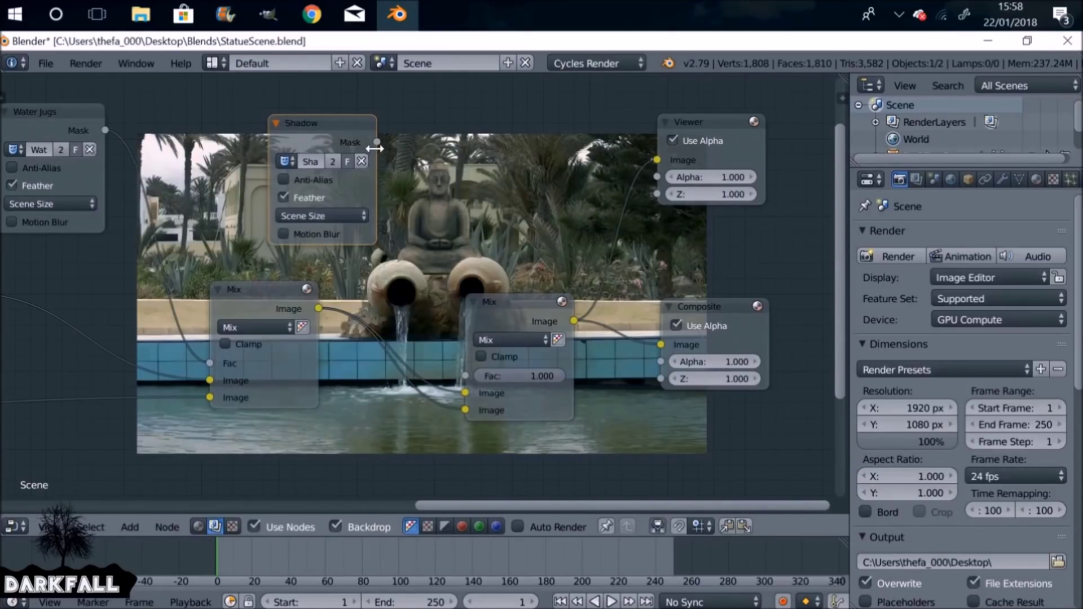
drag(377, 141, 460, 375)
middle_drag(408, 285, 244, 44)
middle_drag(414, 313, 458, 293)
Insert an RGB Curves node between the Mix nodes and bend its curve down to darken.
key(shift+a)
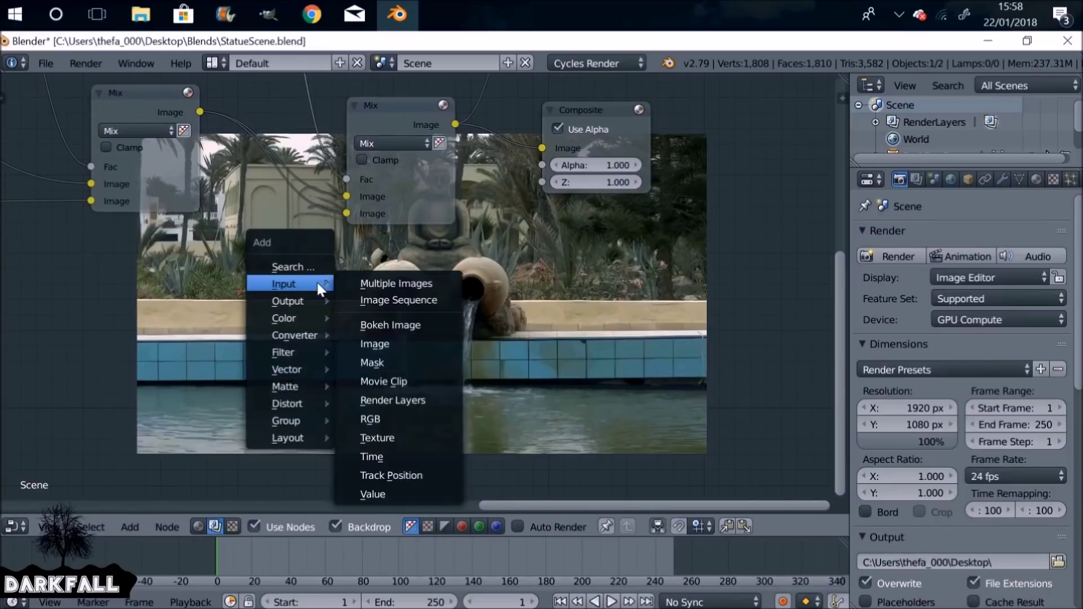
mouse_move(300, 316)
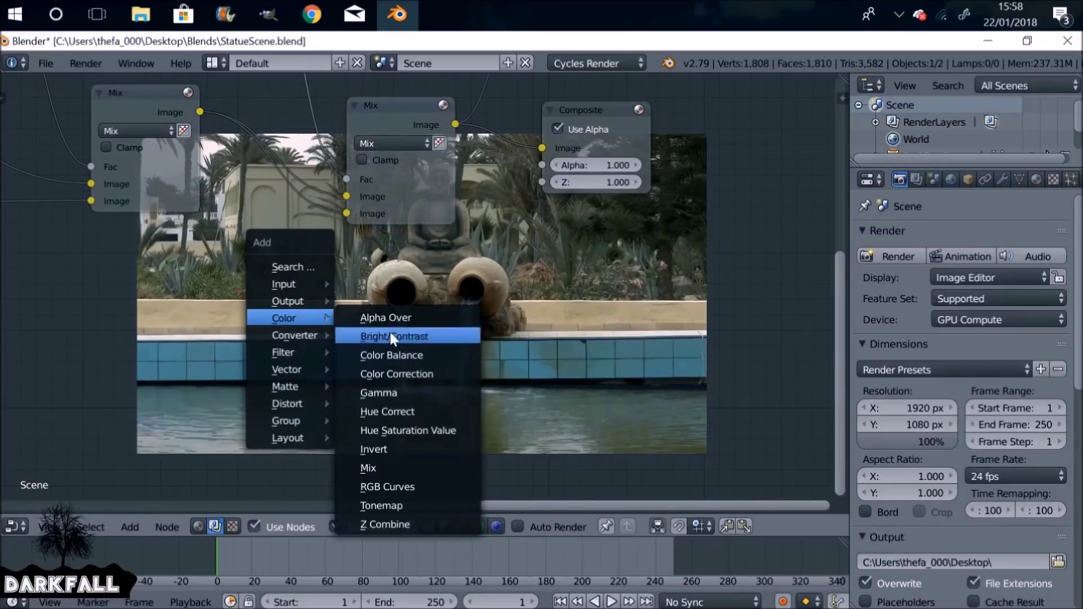
click(419, 487)
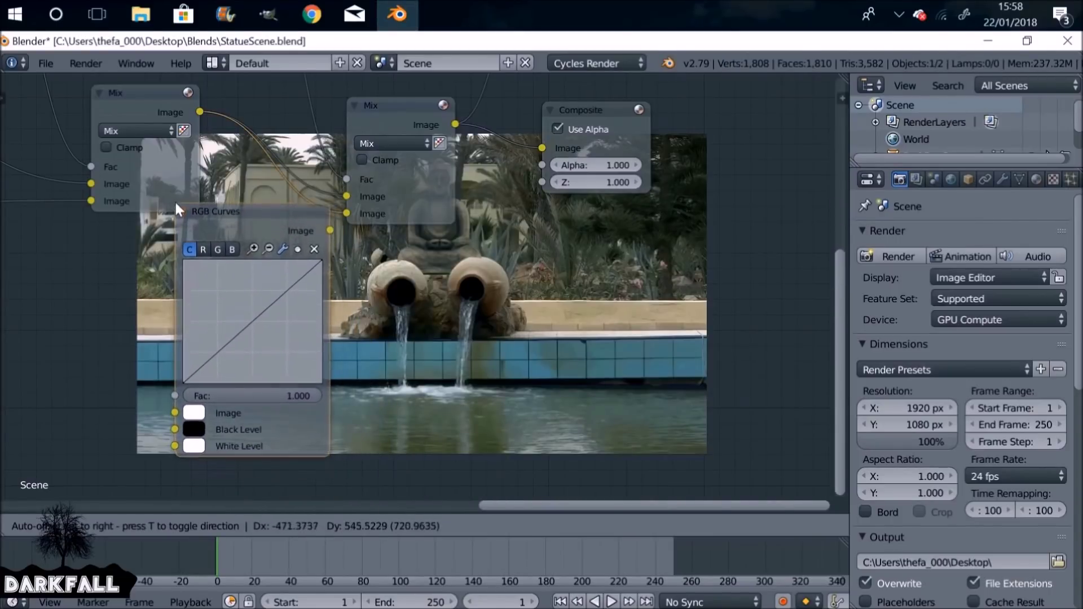
click(185, 203)
middle_drag(261, 288, 180, 263)
drag(177, 263, 186, 279)
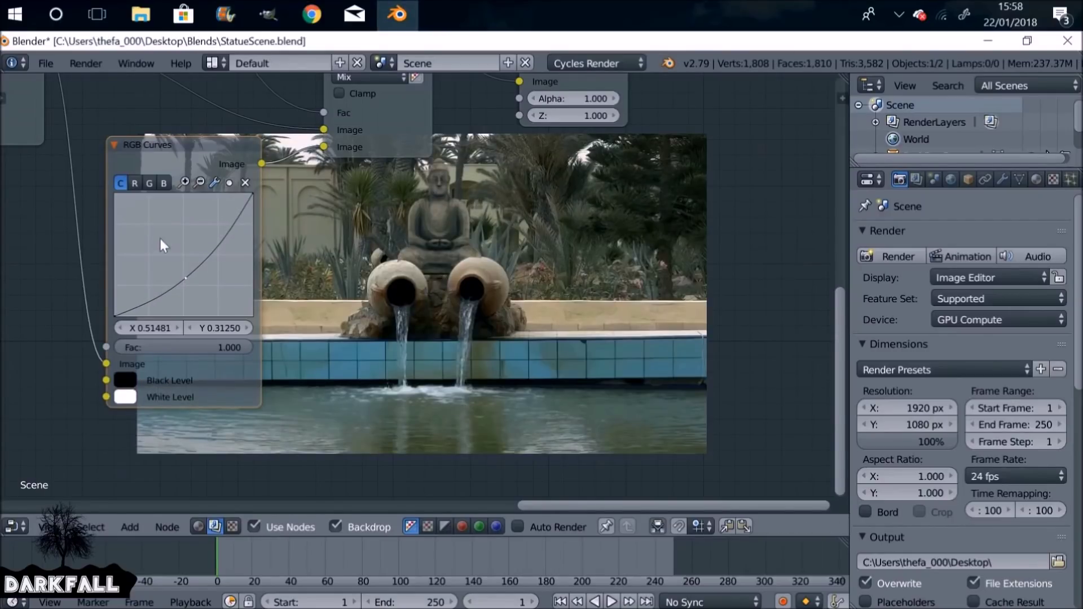
drag(184, 278, 192, 279)
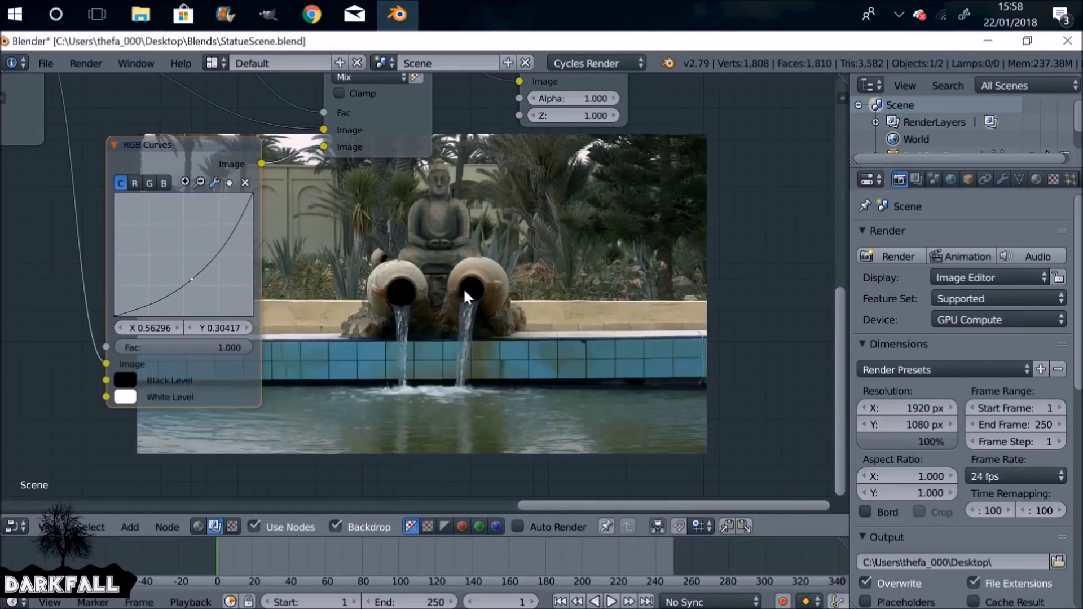
drag(194, 279, 194, 272)
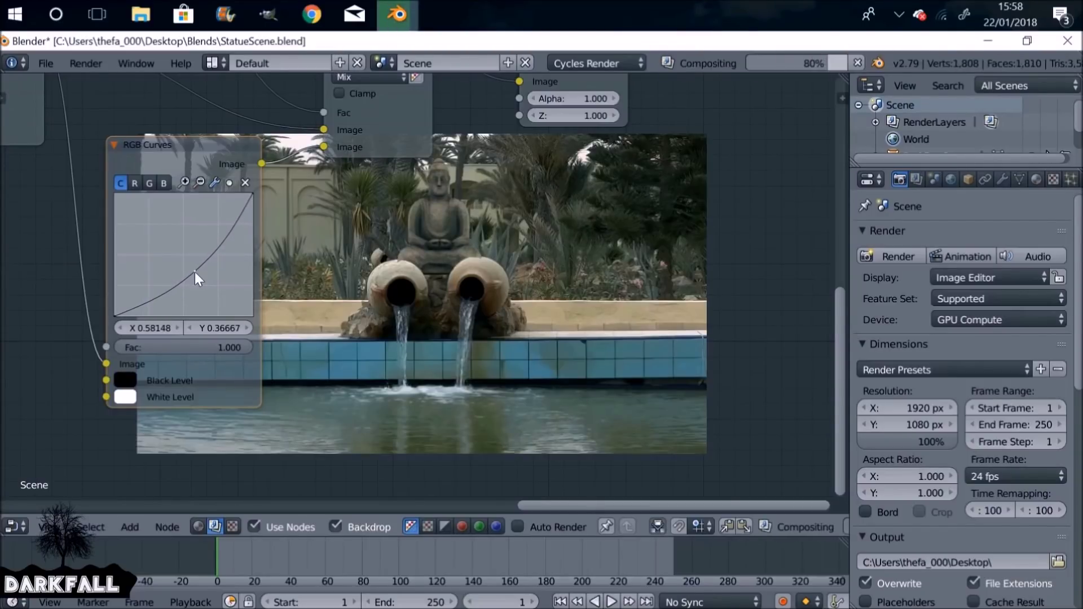
Move the Composite and Viewer nodes further right to make room in the tree.
scroll(534, 290, down, 1)
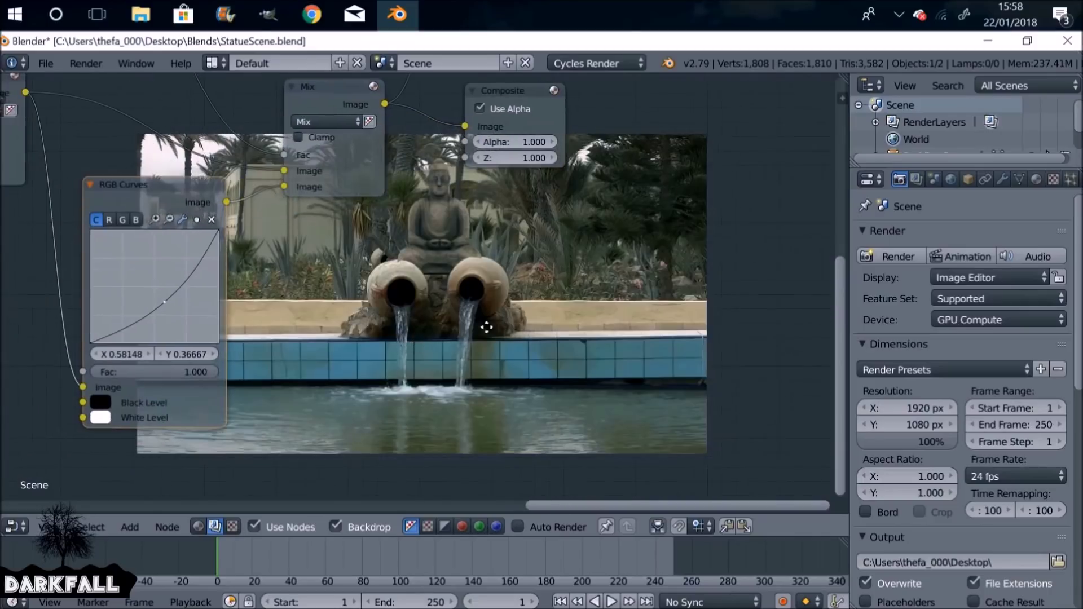
ctrl+middle_drag(456, 275, 271, 283)
drag(377, 194, 517, 198)
drag(383, 120, 562, 124)
scroll(360, 180, up, 2)
scroll(409, 302, up, 1)
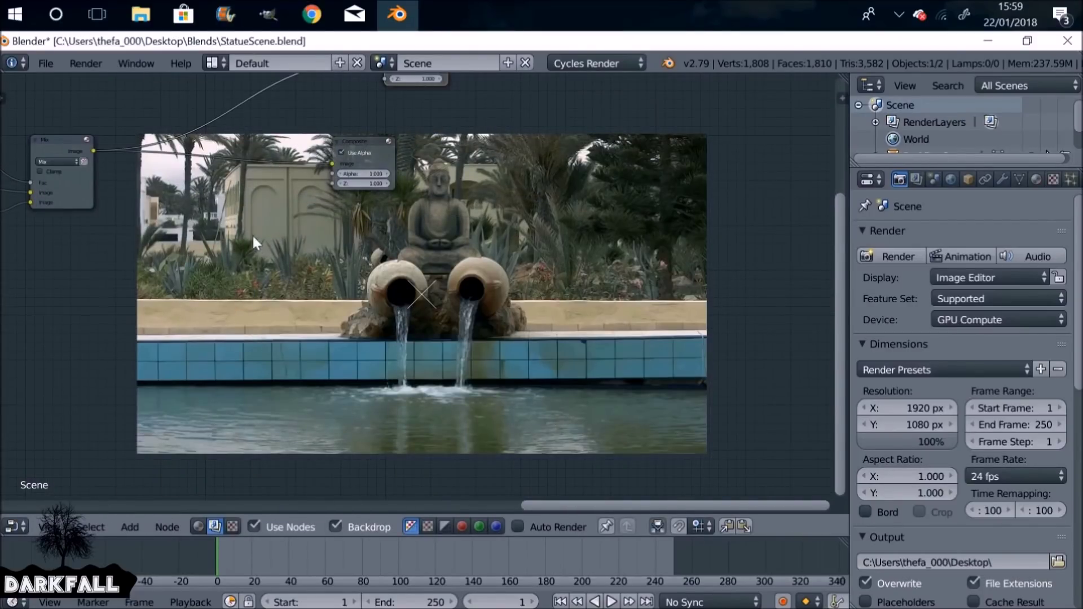
key(shift+a)
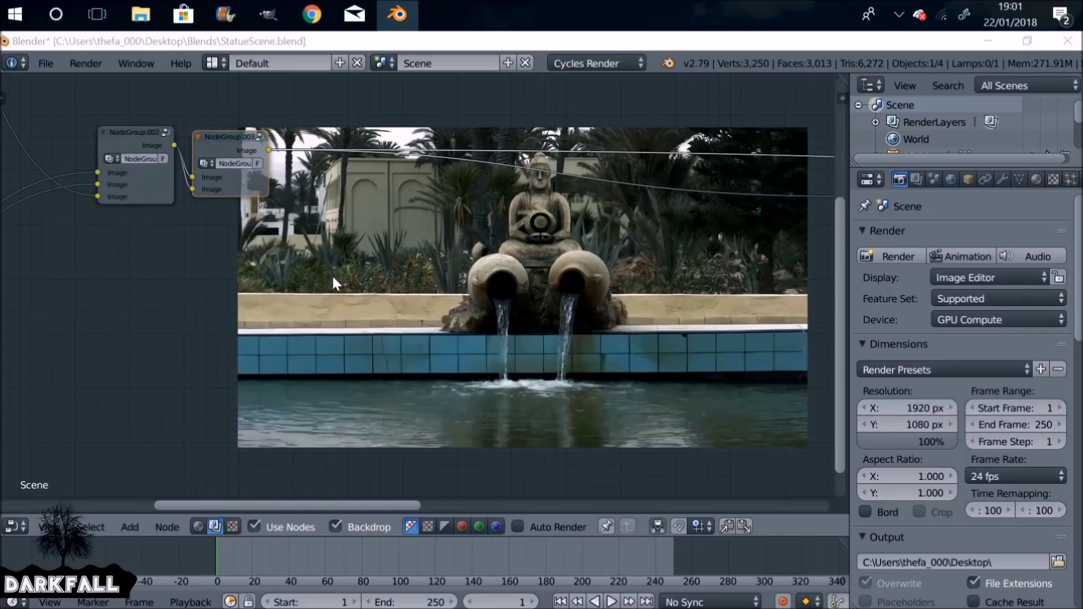
click(350, 35)
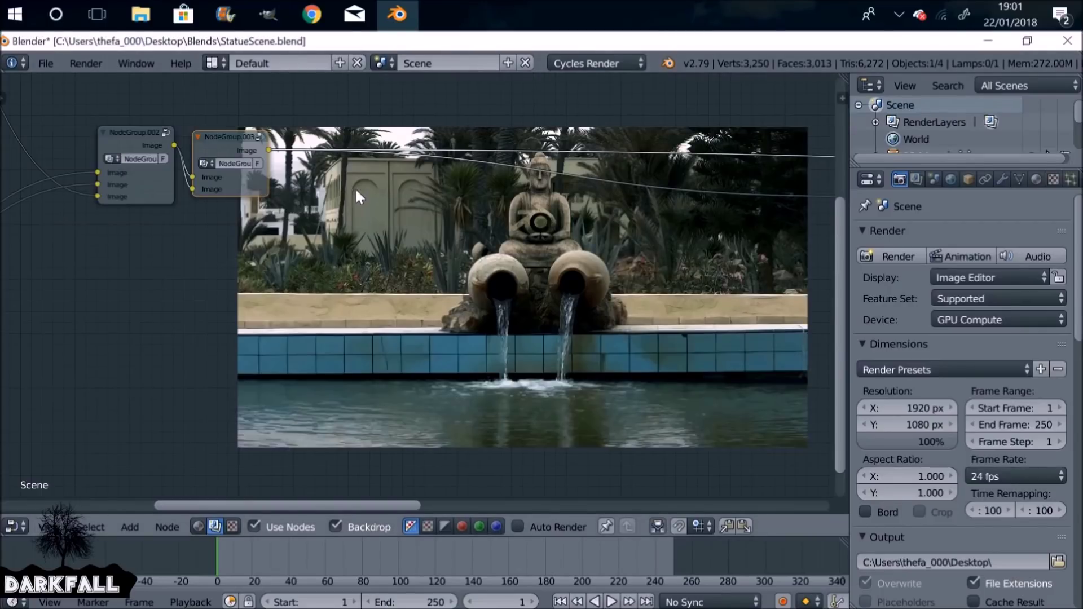
Add a Mix colour node onto the link following NodeGroup.003.
key(shift+a)
mouse_move(357, 196)
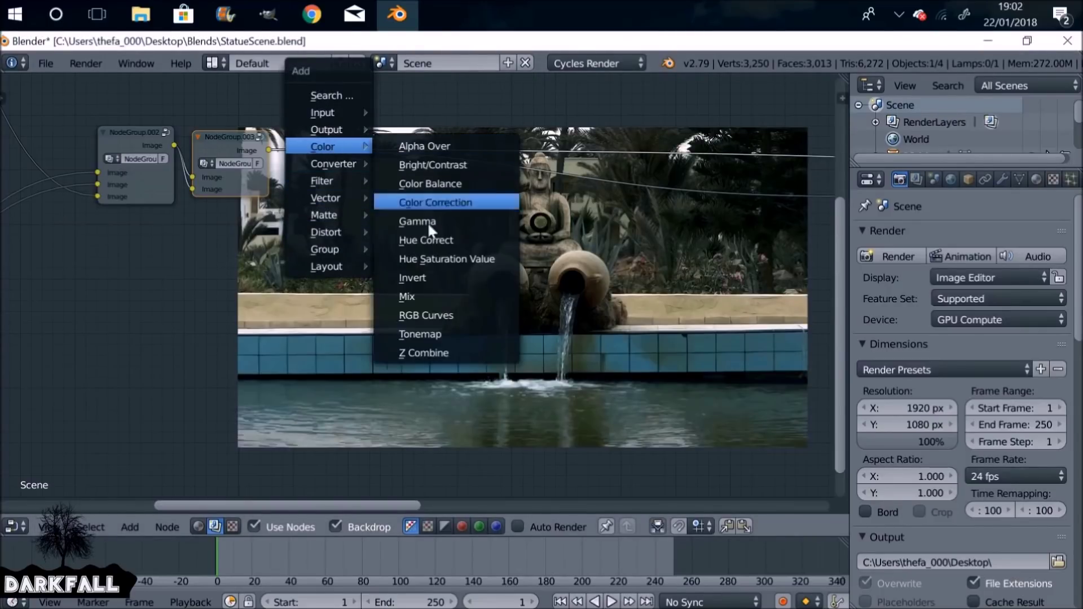
click(420, 295)
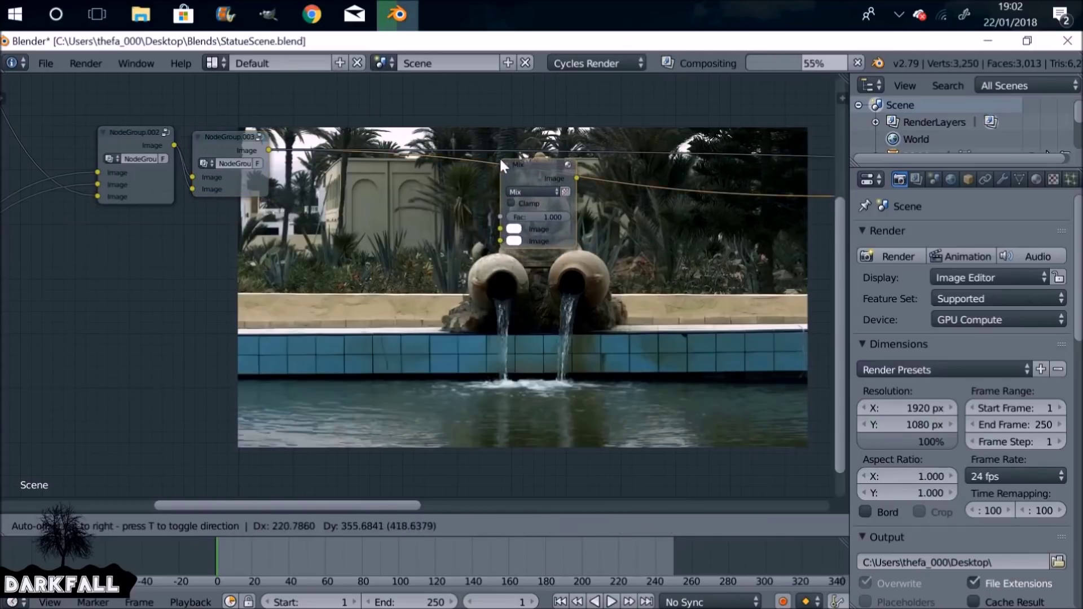
click(499, 157)
middle_drag(507, 195, 392, 206)
scroll(350, 206, up, 2)
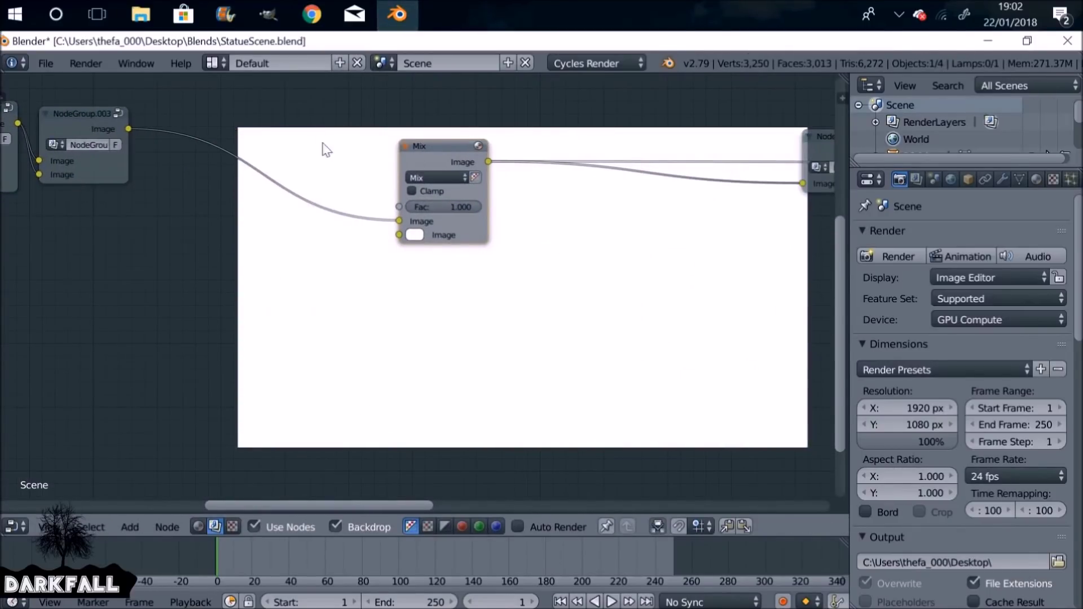
key(shift+a)
Add a Mask node loaded with Water Col and link it to the new Mix factor.
mouse_move(289, 116)
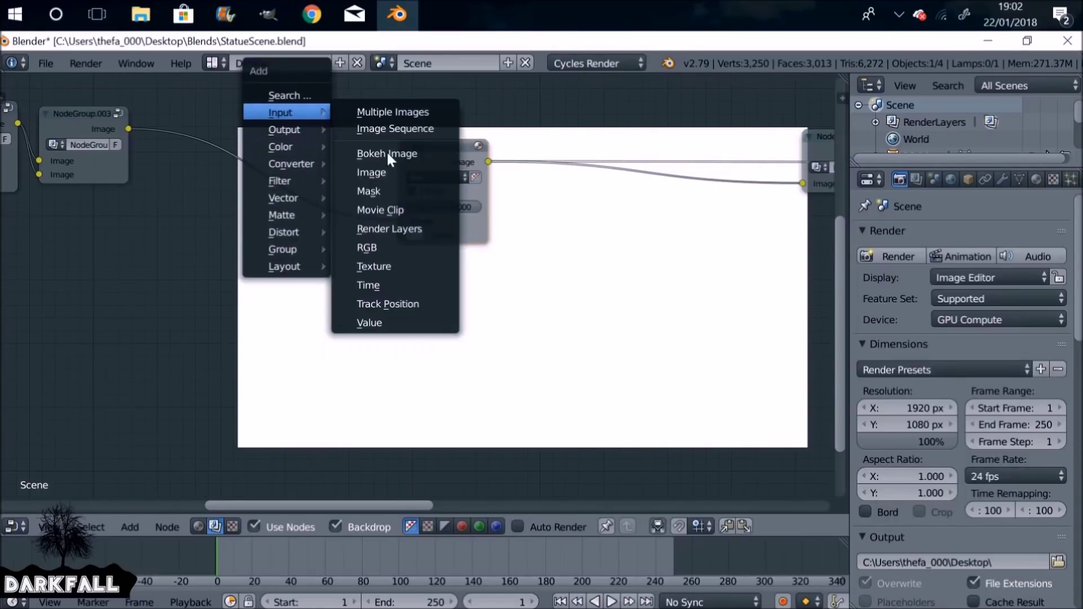
click(392, 191)
click(201, 225)
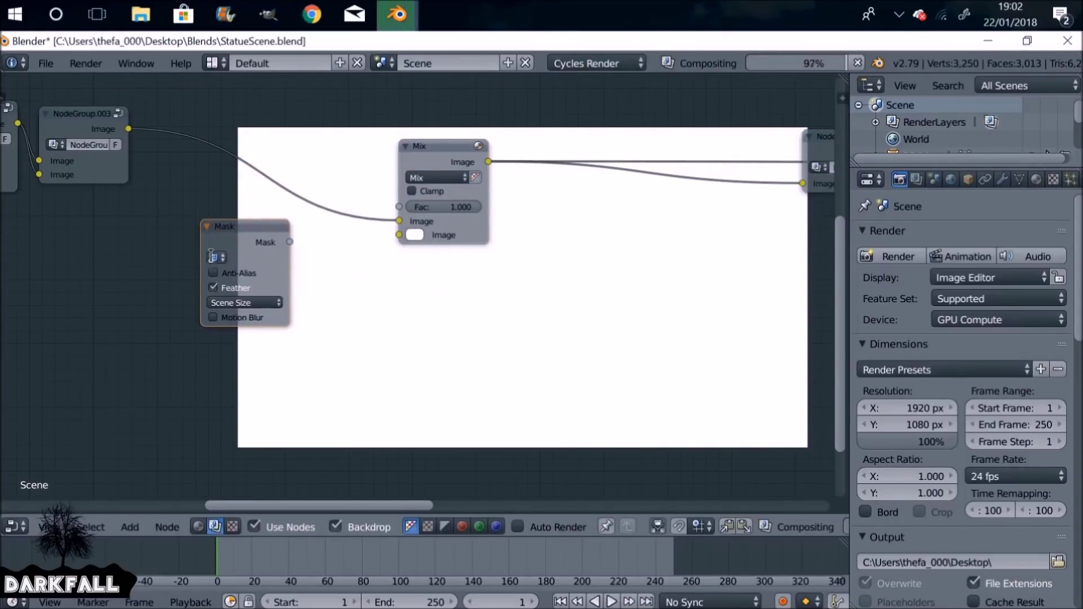
click(214, 257)
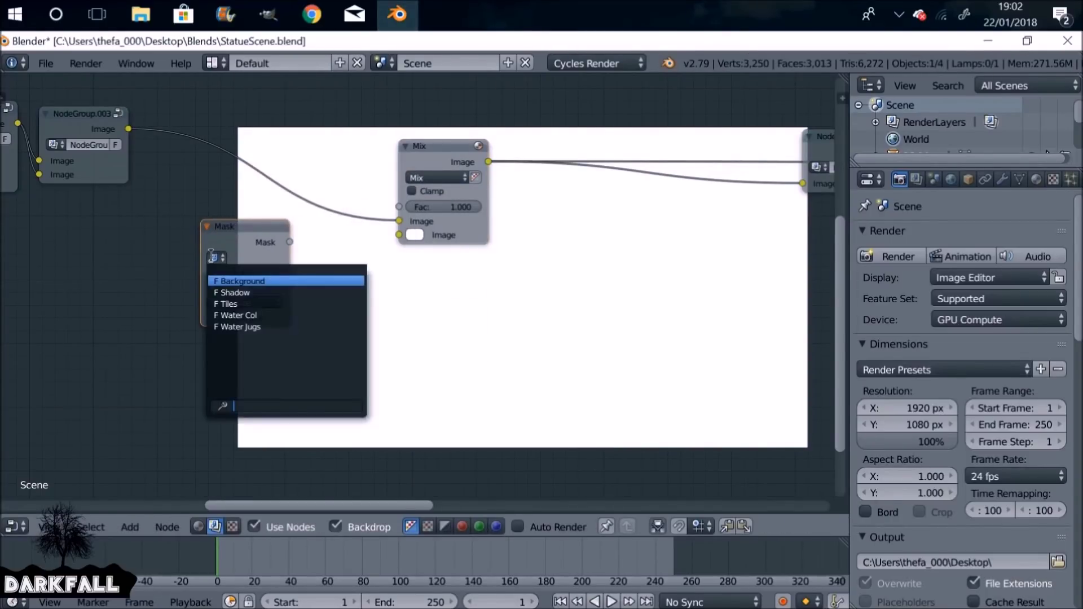
click(271, 315)
drag(289, 241, 402, 206)
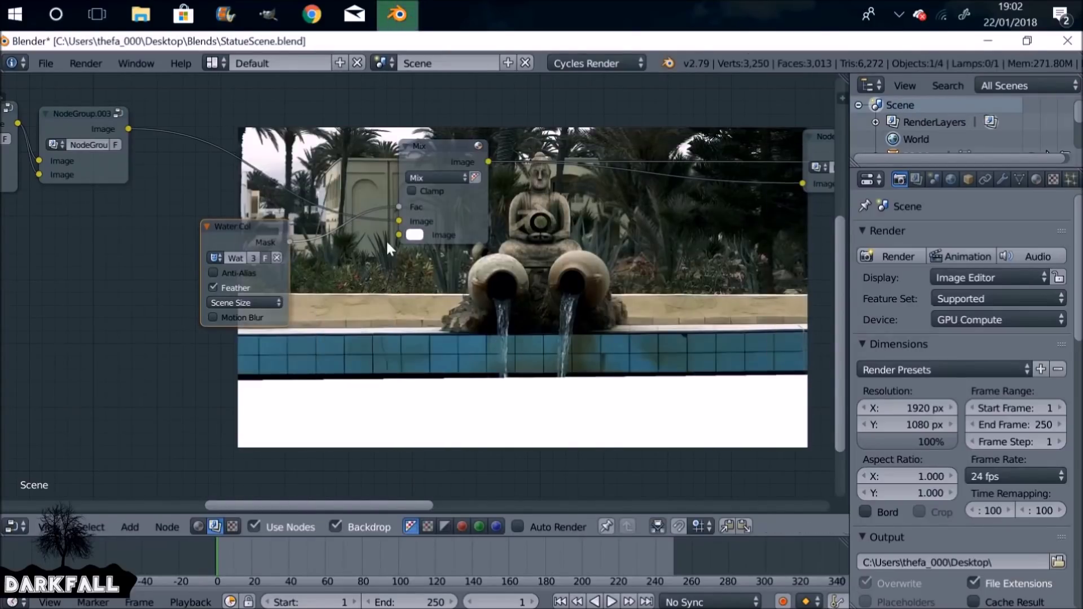
Set the Mix node's second colour to light blue (R 0.159, G 0.507, B 1.0).
click(415, 235)
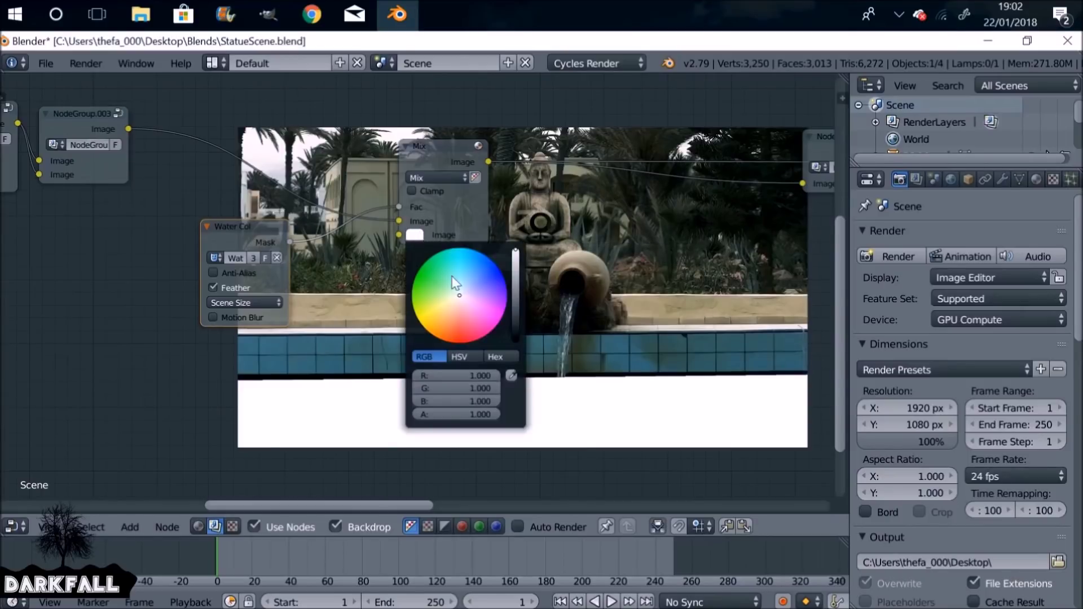
click(473, 274)
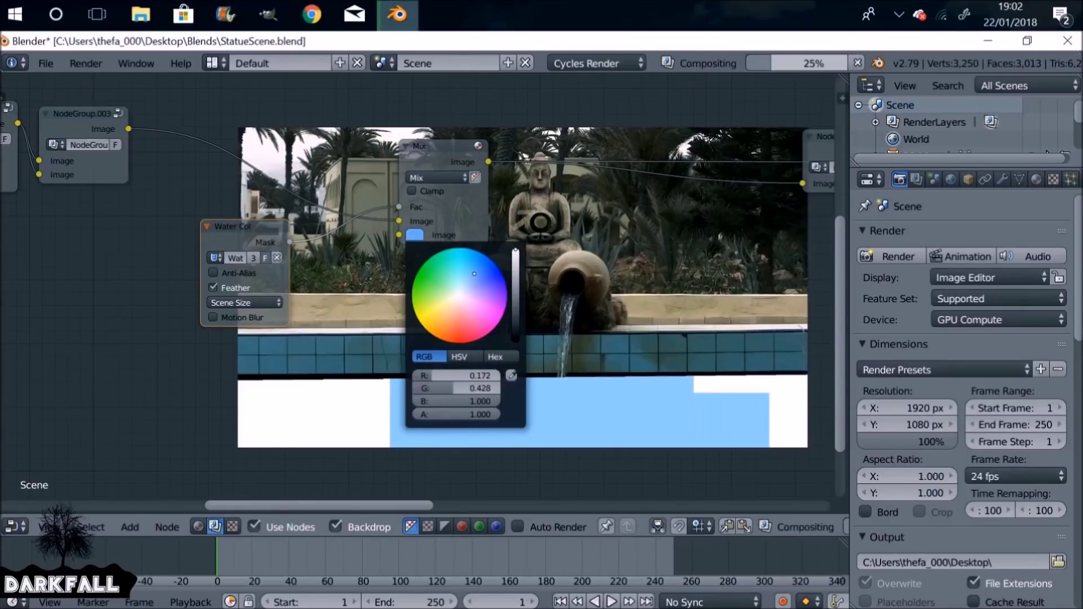
click(471, 272)
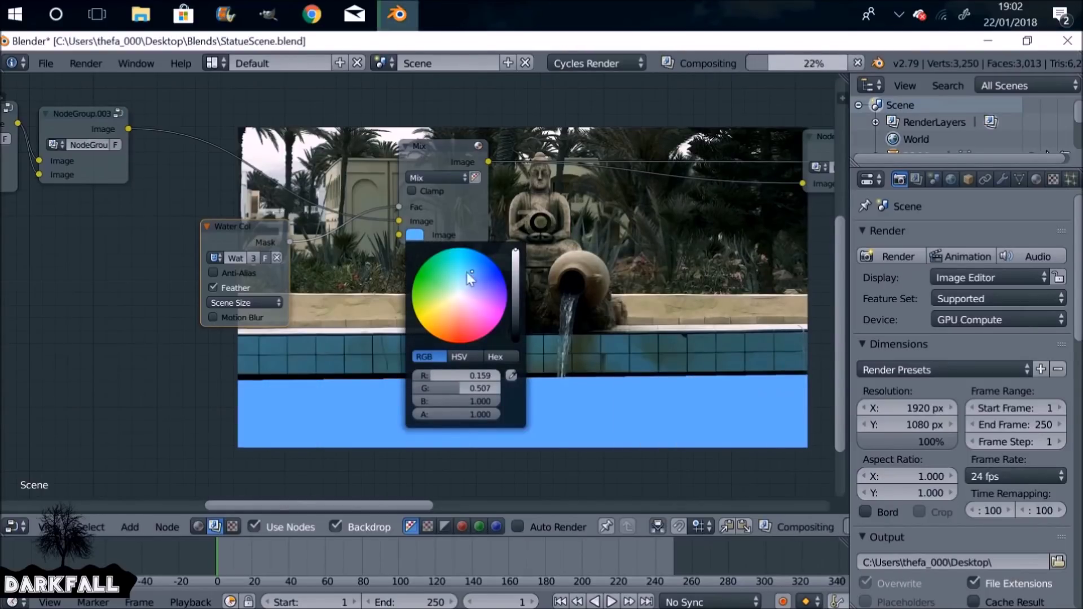
Switch the water Mix node's blend mode to Soft Light.
click(427, 179)
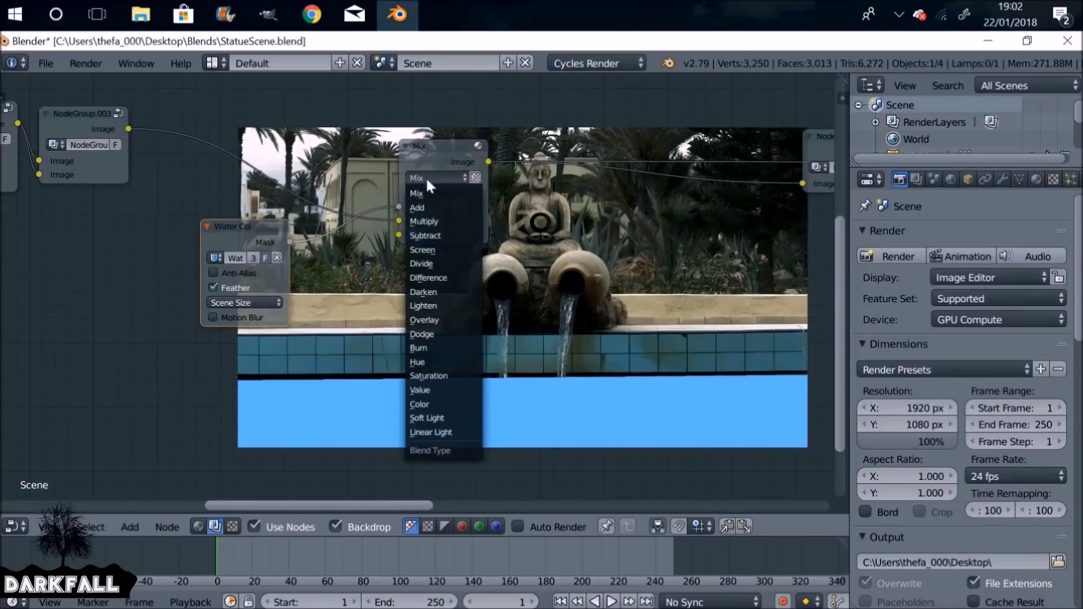
click(435, 419)
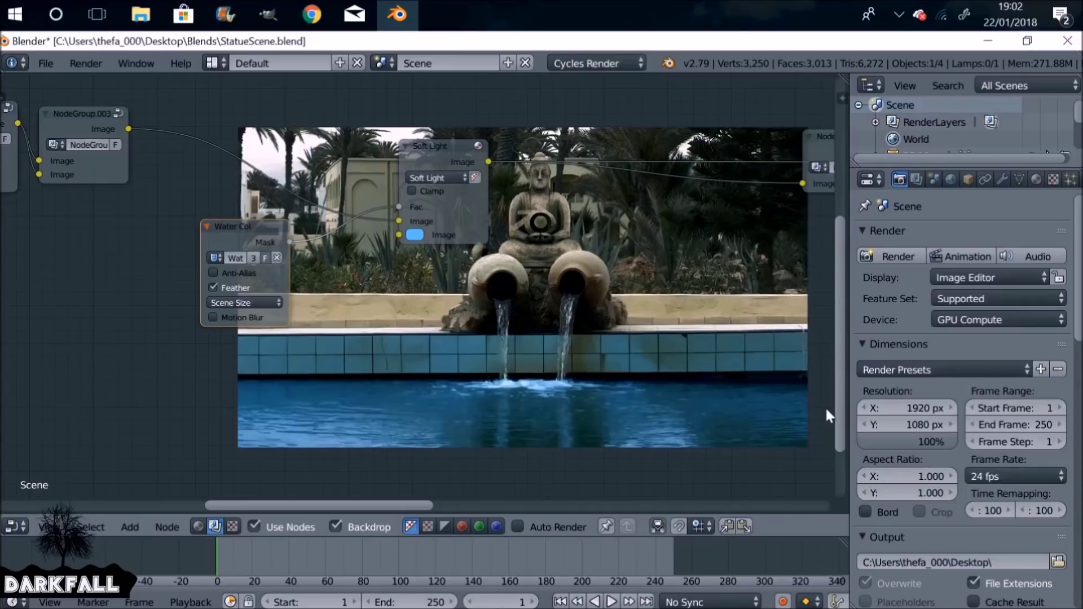
click(101, 125)
click(448, 159)
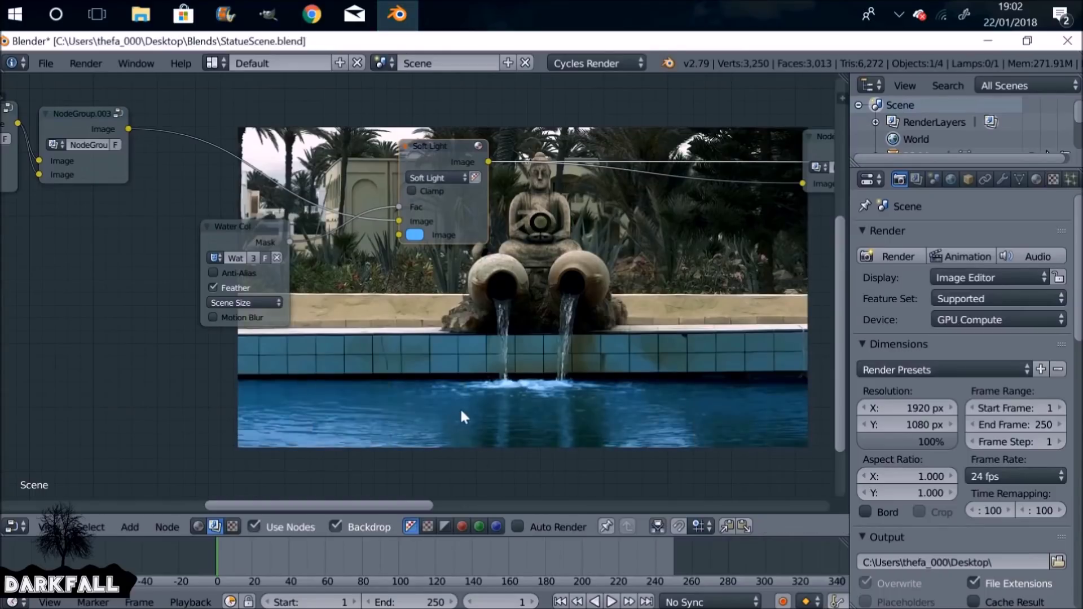
Adjust the water colour to a paler blue and enable Clamp on the Soft Light node.
click(416, 235)
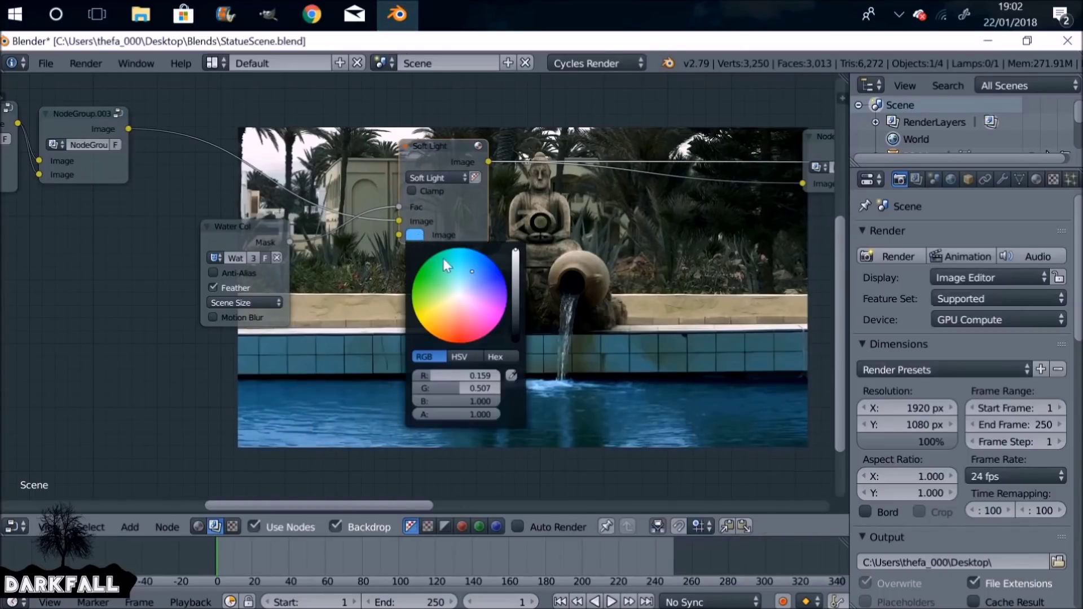
click(481, 264)
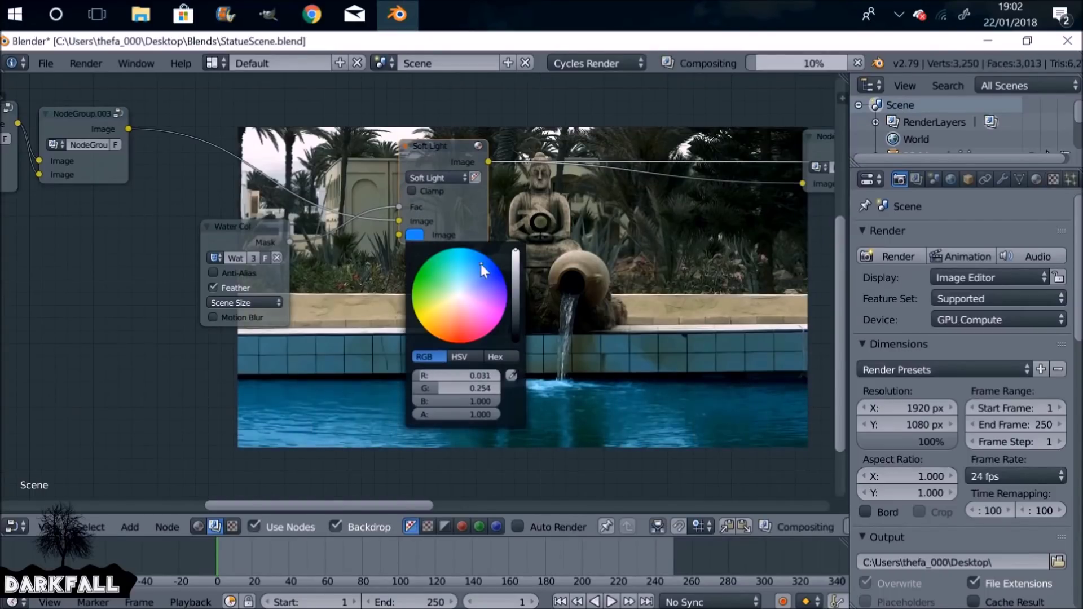
click(474, 273)
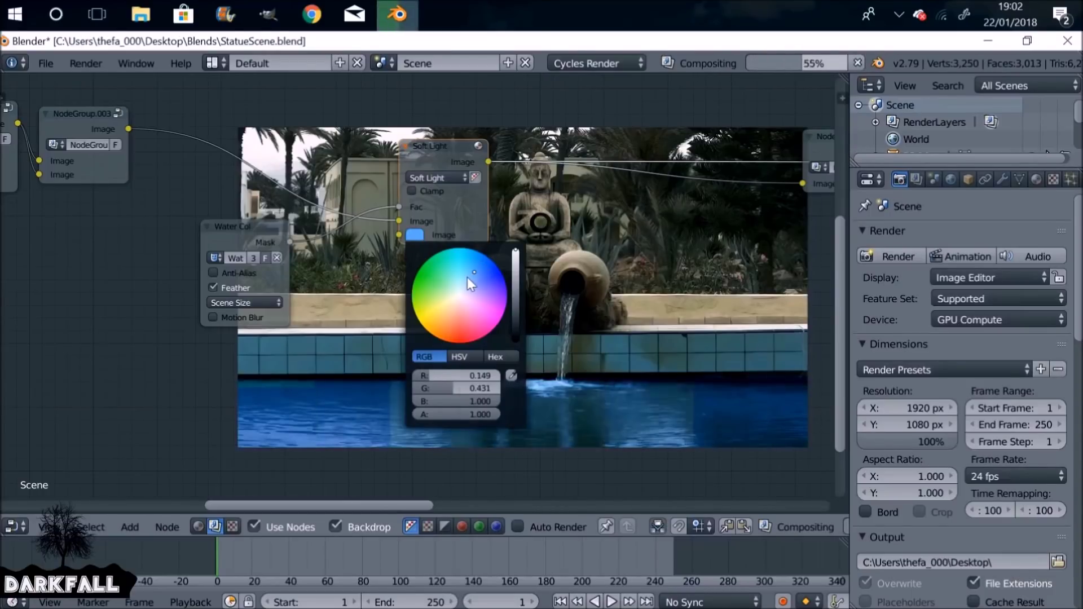
click(468, 272)
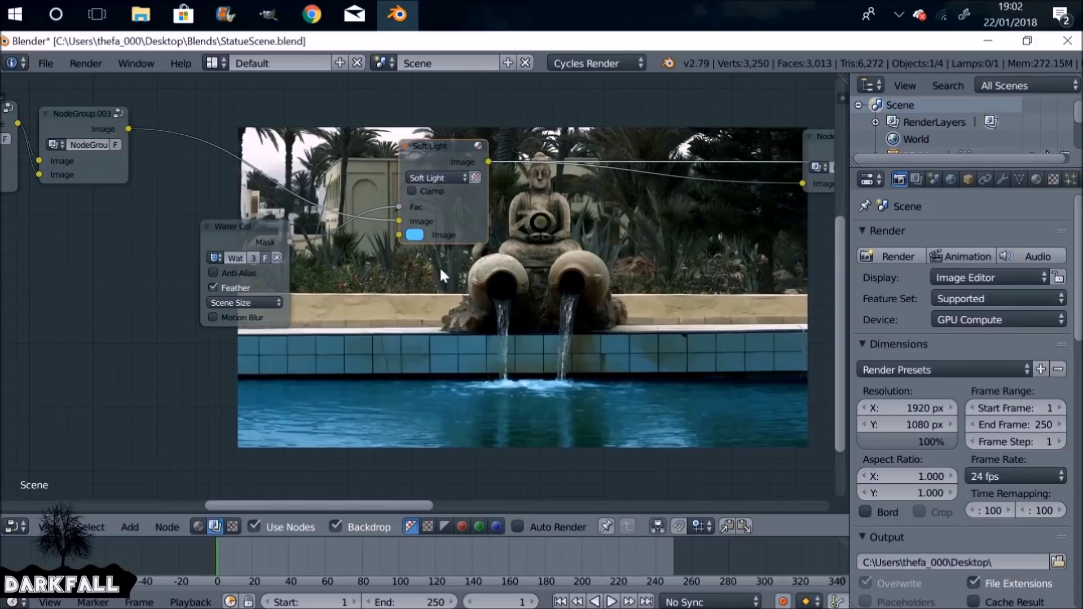
shift+scroll(439, 266, up, 2)
click(408, 211)
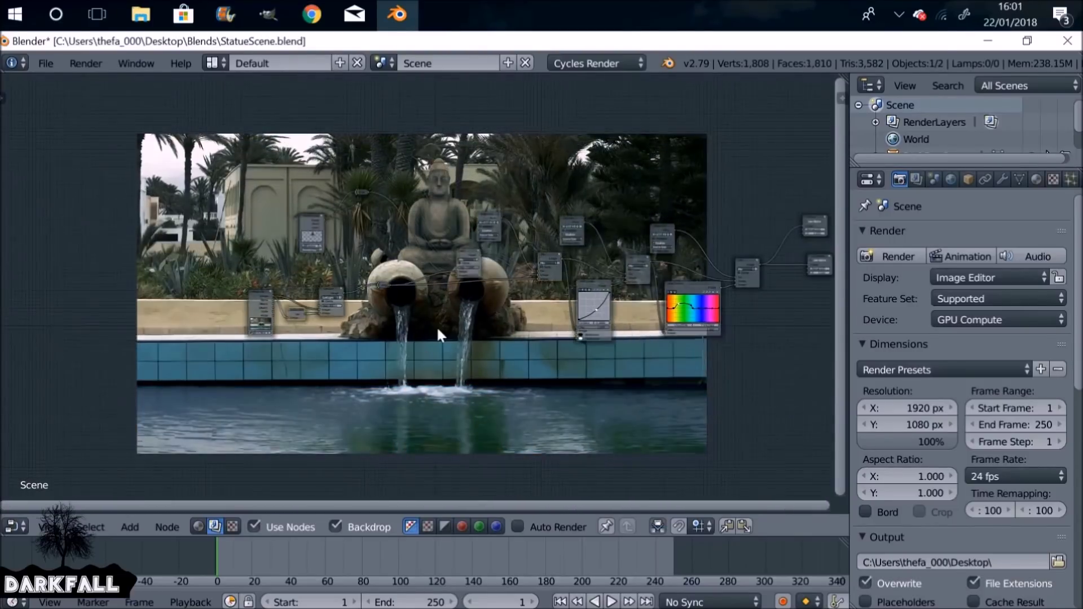
Link the Render Layers statue output straight to the Viewer and the right-hand output node.
key(Home)
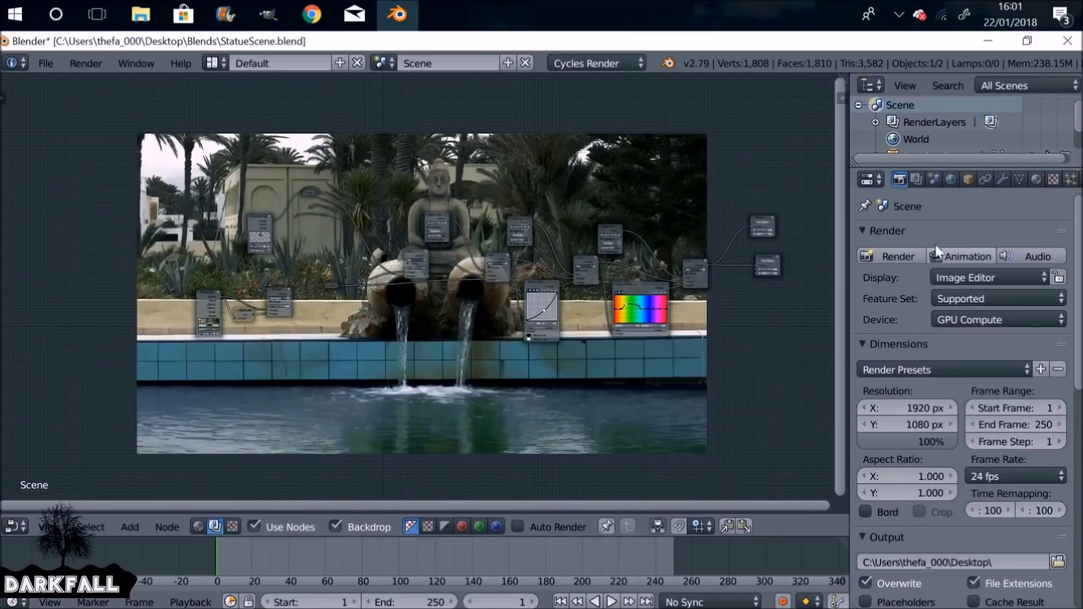
ctrl+middle_drag(415, 221, 305, 296)
drag(243, 181, 236, 120)
ctrl+middle_drag(307, 205, 346, 200)
scroll(294, 234, up, 4)
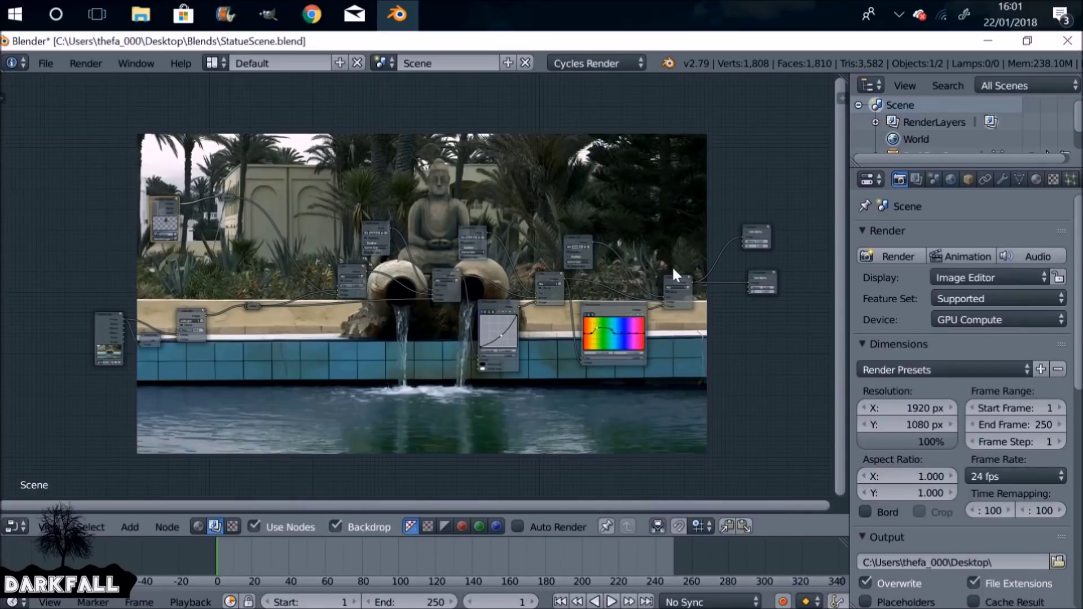
ctrl+shift+click(228, 195)
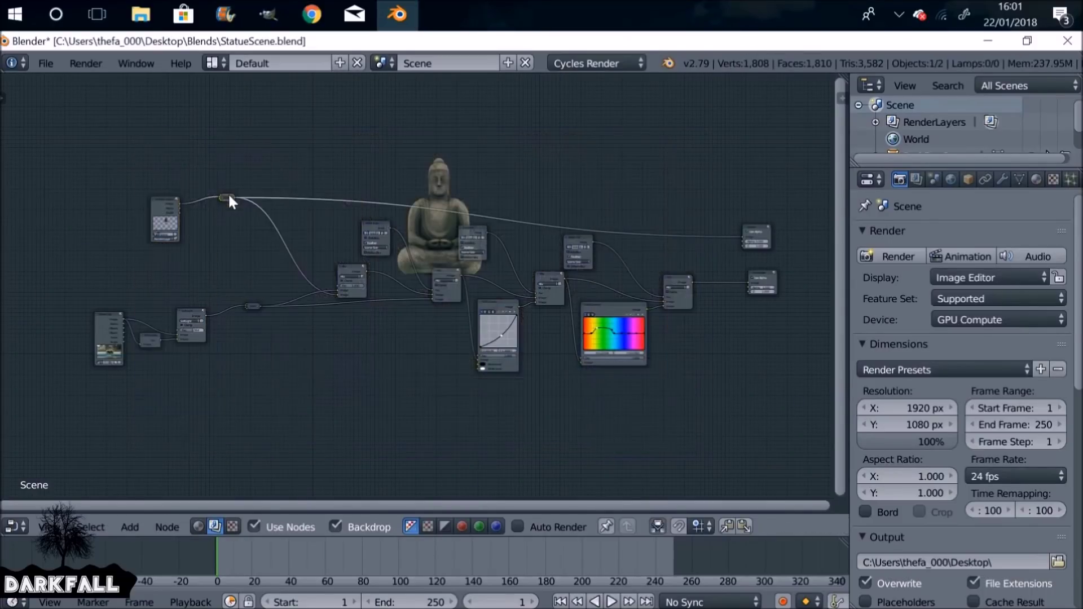
middle_drag(459, 199, 438, 284)
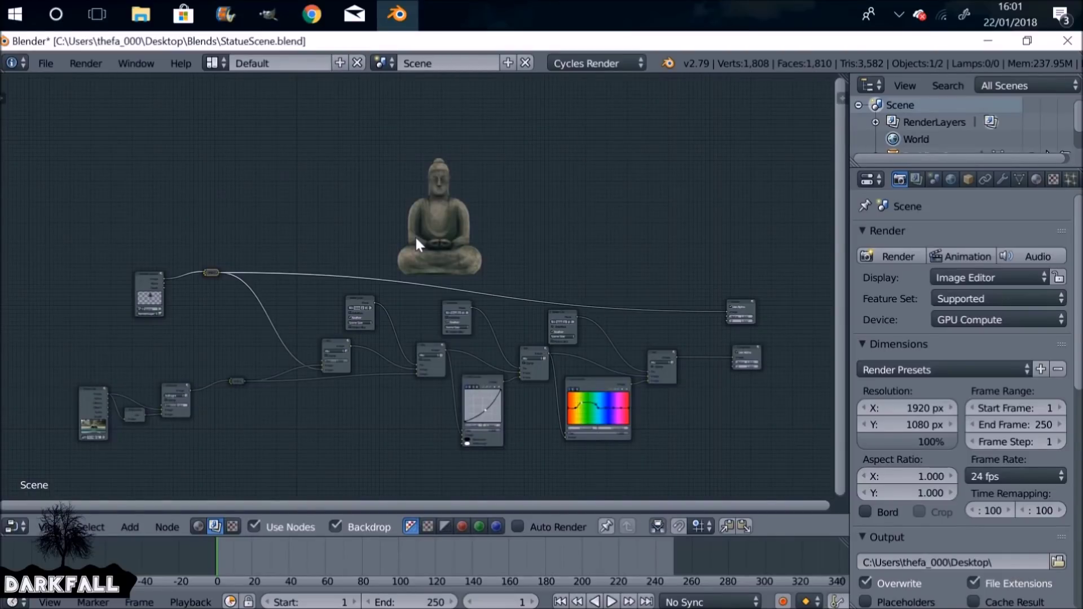
scroll(405, 240, up, 1)
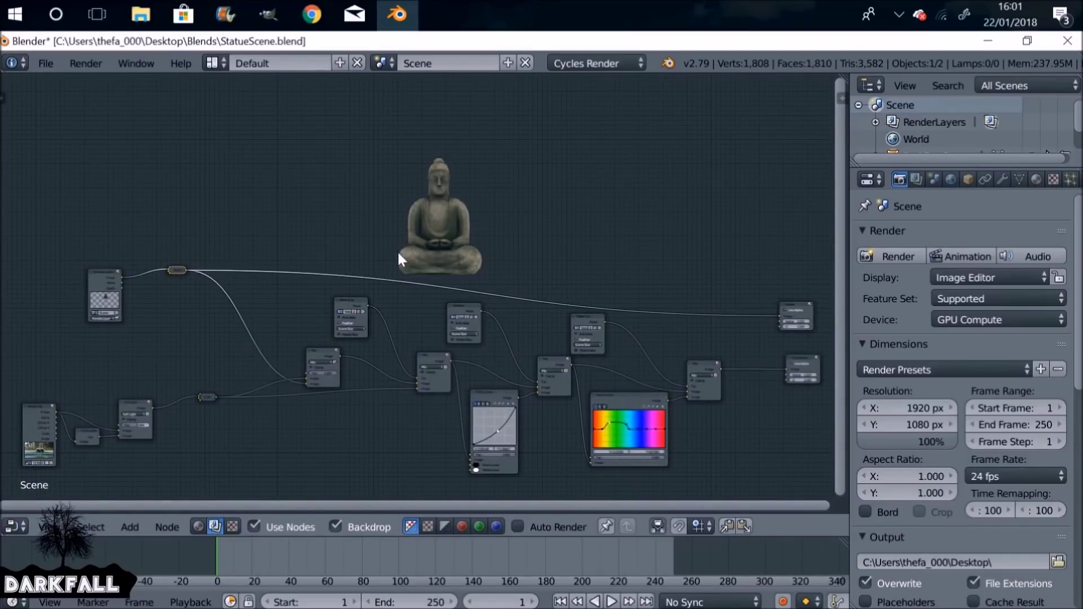
drag(187, 269, 787, 369)
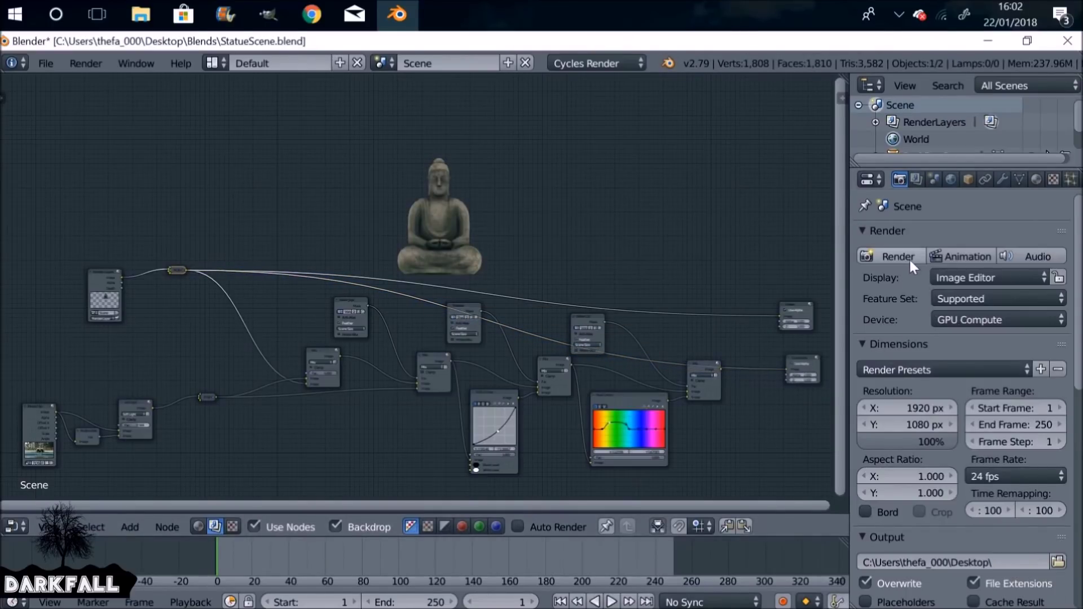
Render frame 1 with Cycles to get the statue over a transparent background.
scroll(906, 256, down, 12)
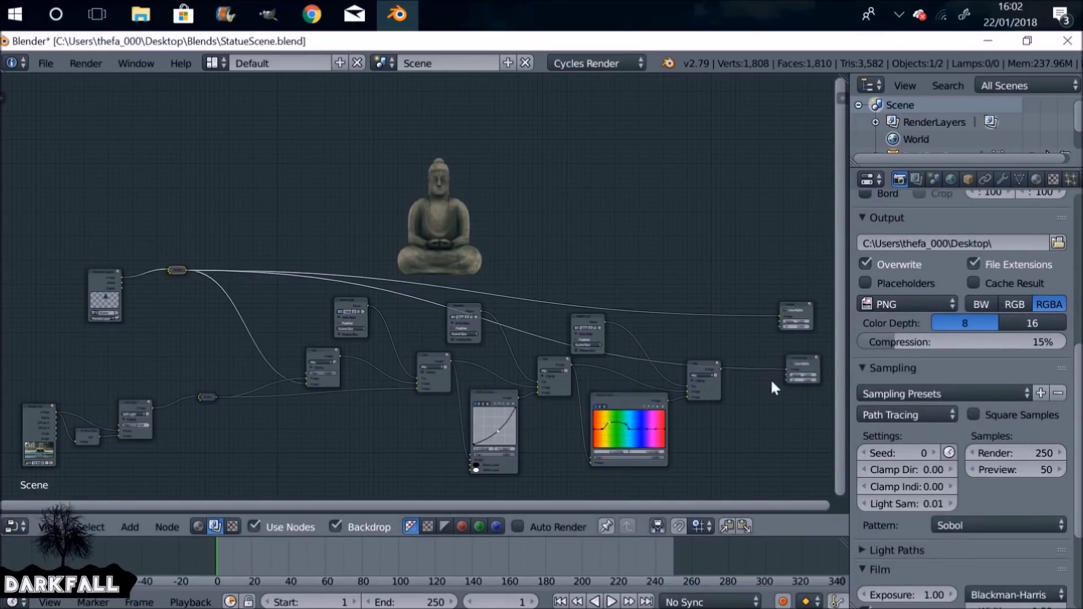
scroll(771, 378, up, 1)
scroll(875, 330, up, 14)
click(890, 256)
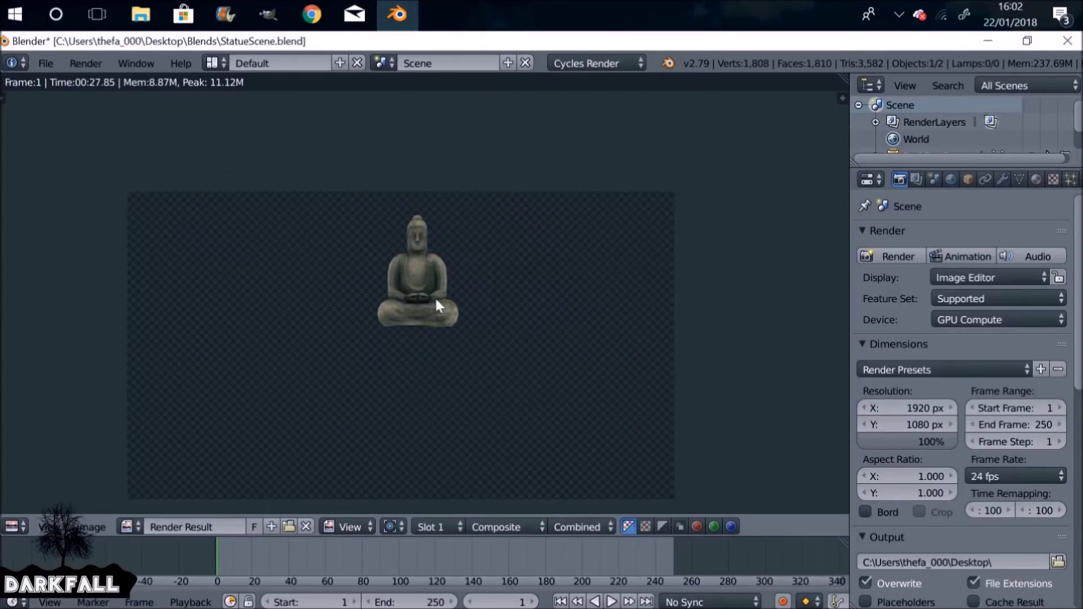
Save the render as untitled.png in Desktop/temp and return to the compositing nodes.
key(F3)
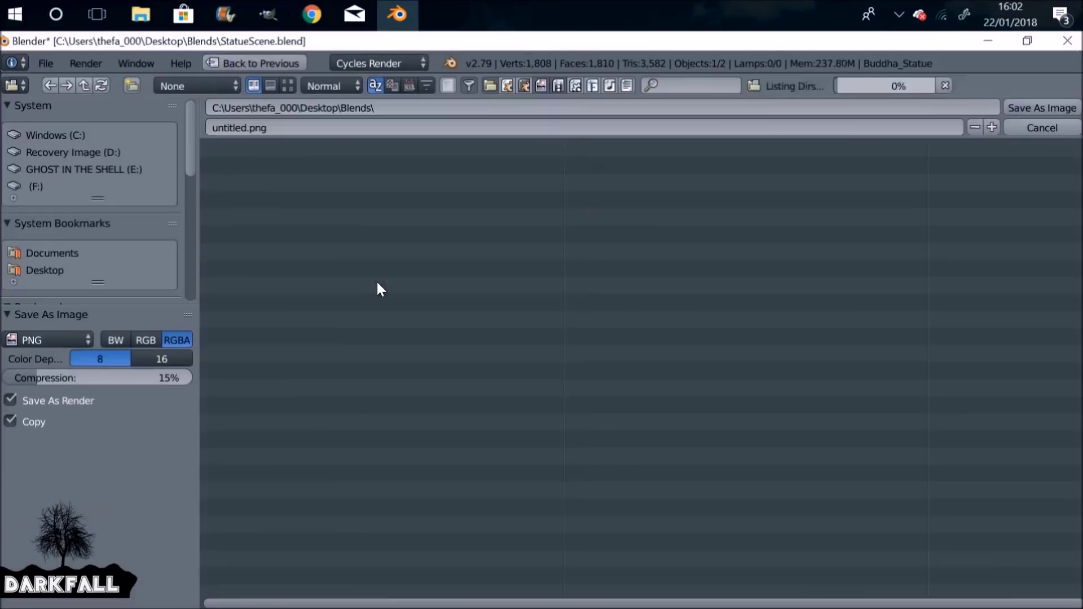
click(36, 272)
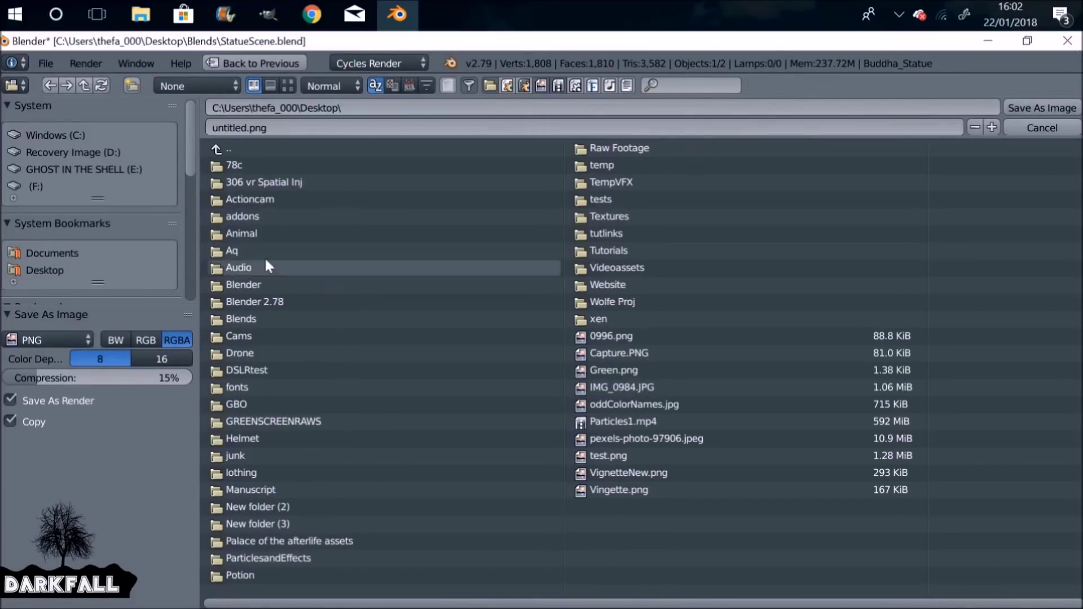
click(639, 166)
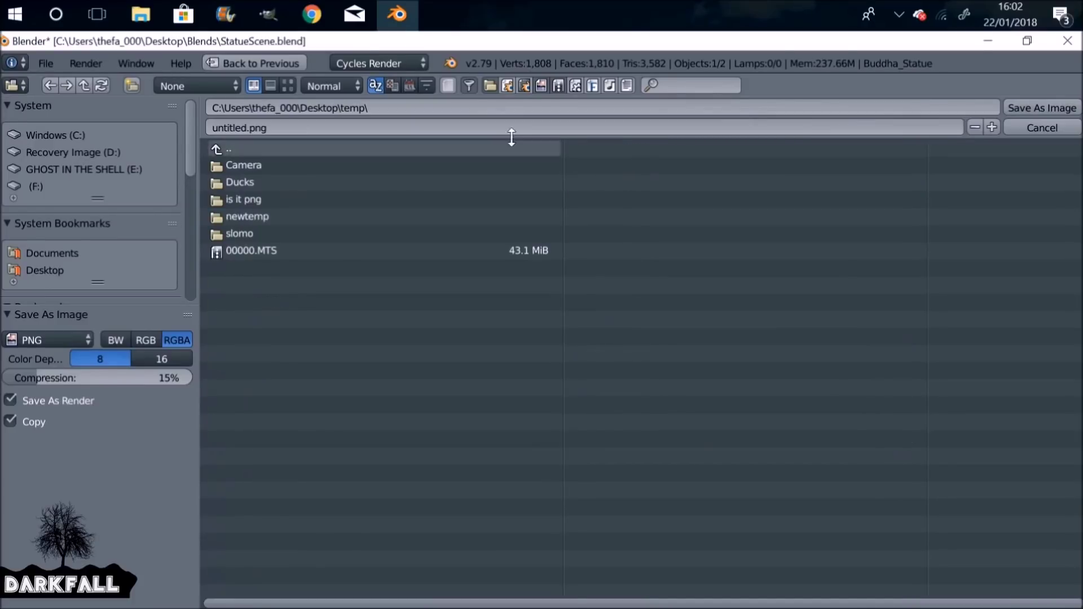
click(1031, 107)
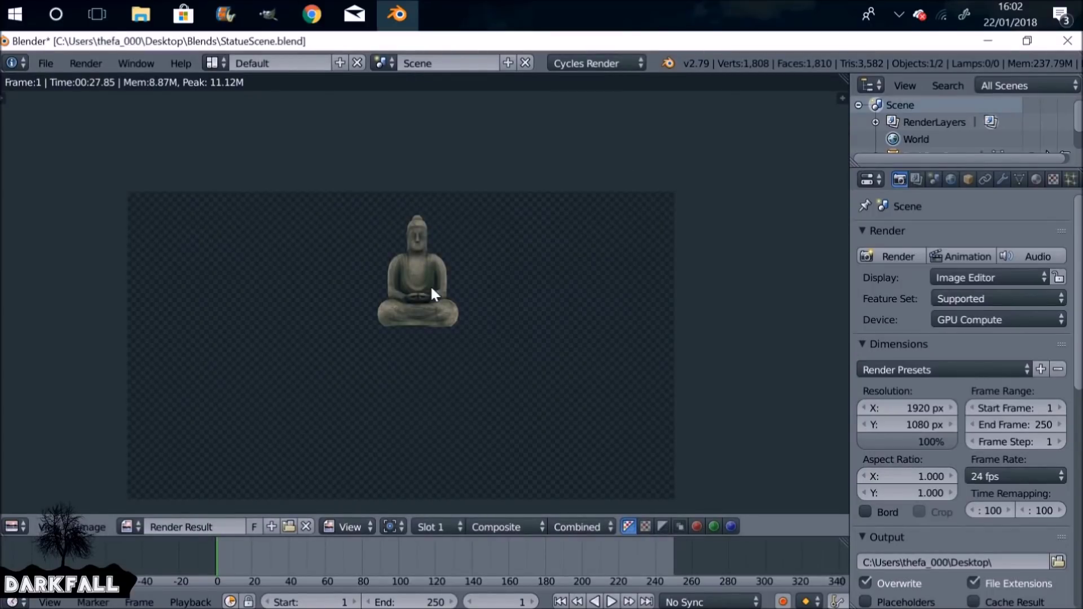
key(shift+F3)
Add an Image input node to the left of Render Layers.
scroll(332, 288, up, 2)
middle_drag(332, 288, 522, 269)
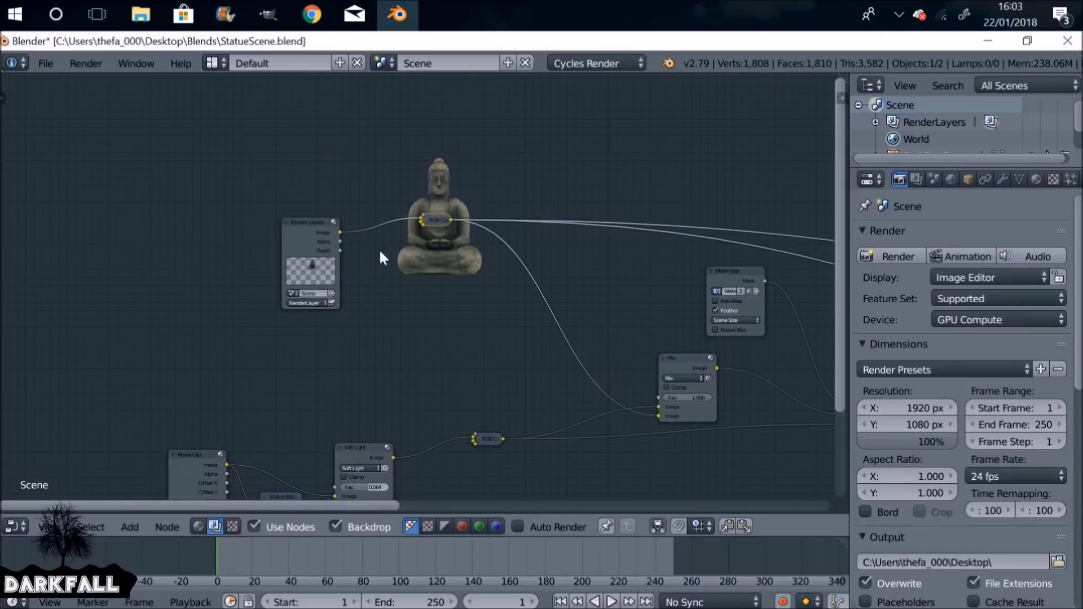
key(shift+a)
mouse_move(376, 255)
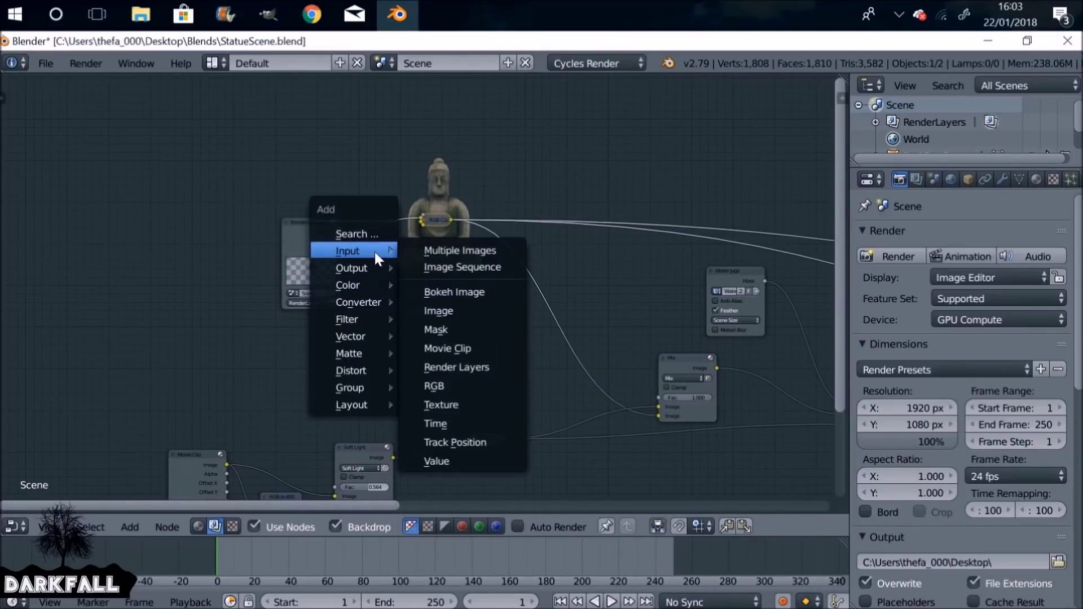
click(461, 310)
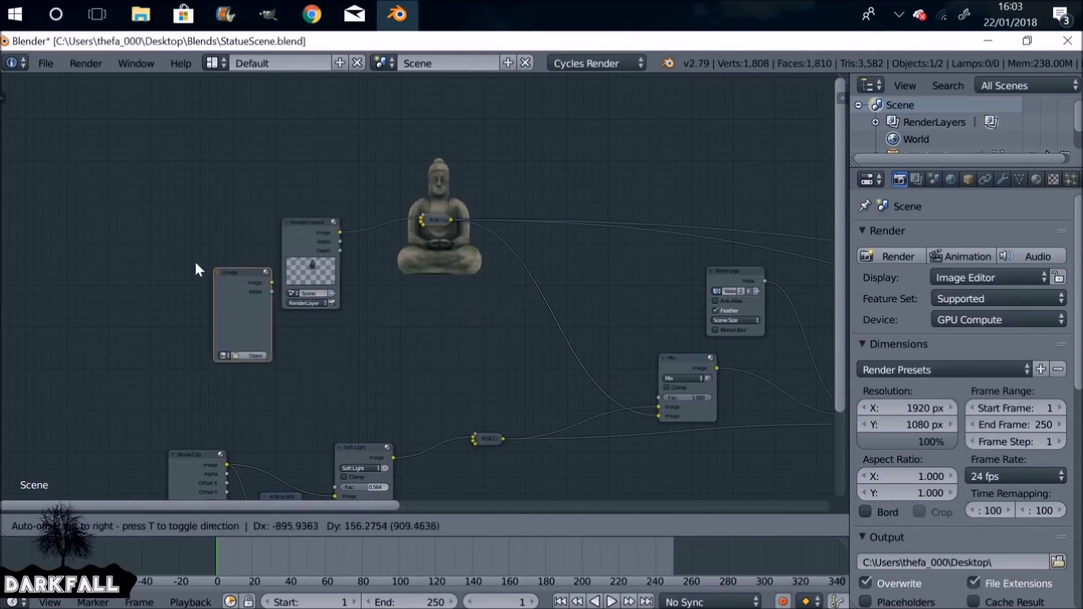
click(159, 252)
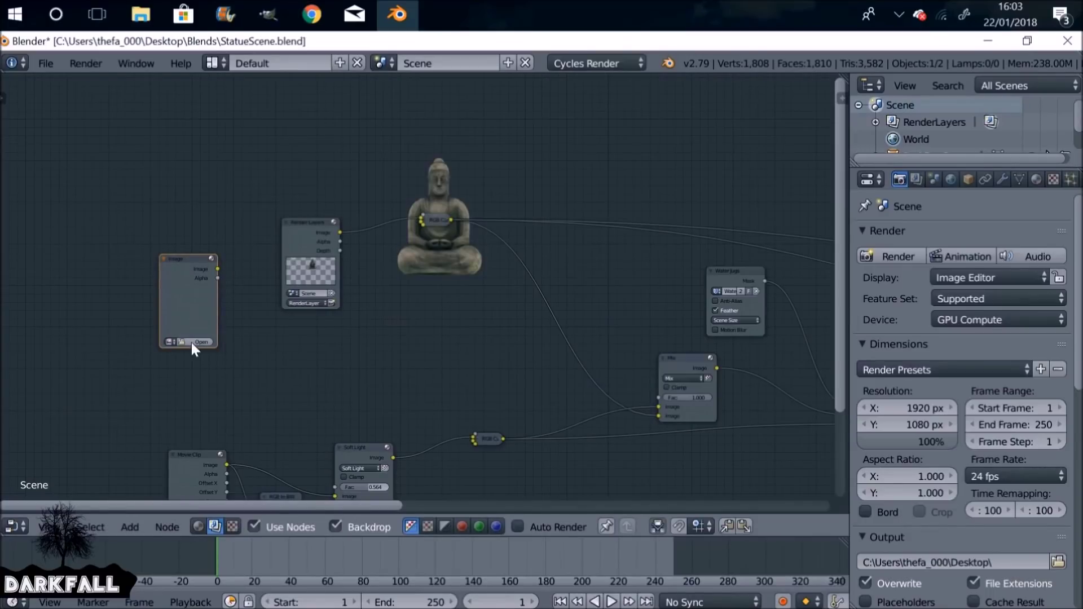
Load Desktop/temp/untitled.png into the Image node.
scroll(185, 346, up, 2)
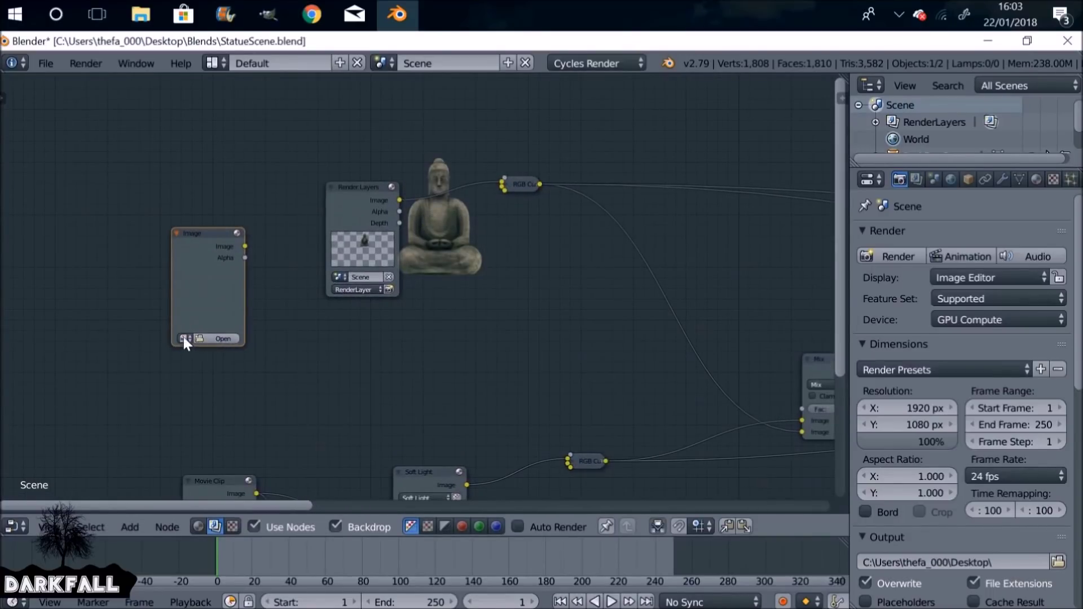
click(184, 339)
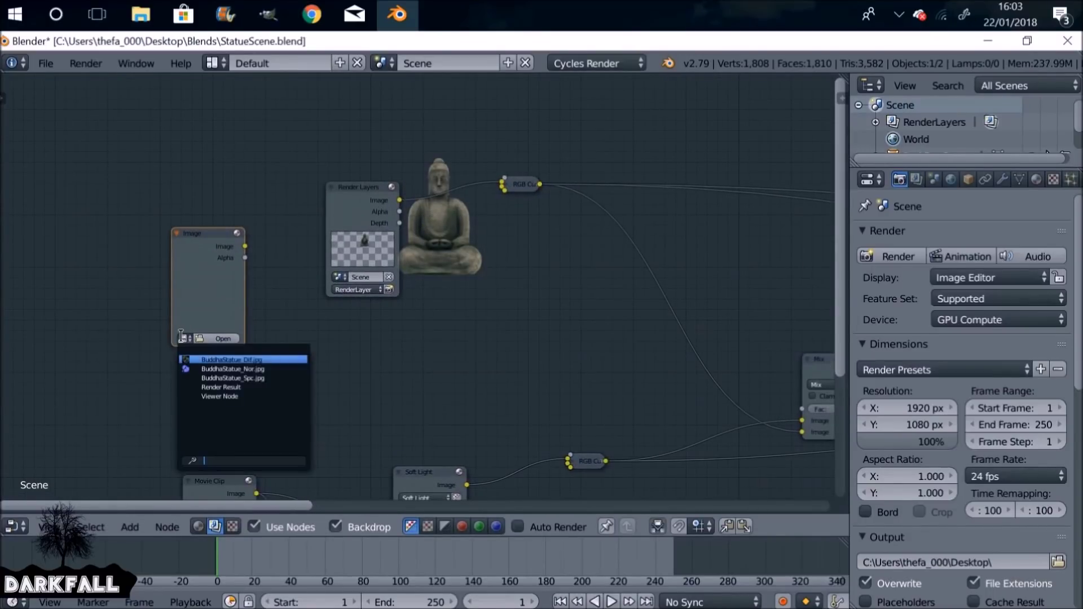
click(223, 340)
click(60, 269)
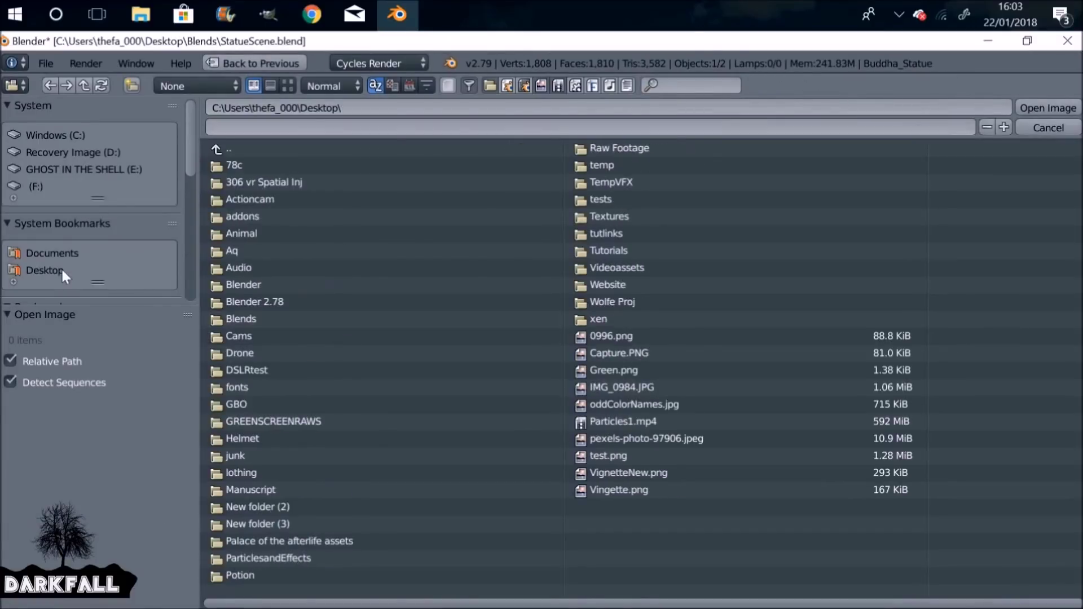
click(617, 164)
click(280, 270)
click(1048, 108)
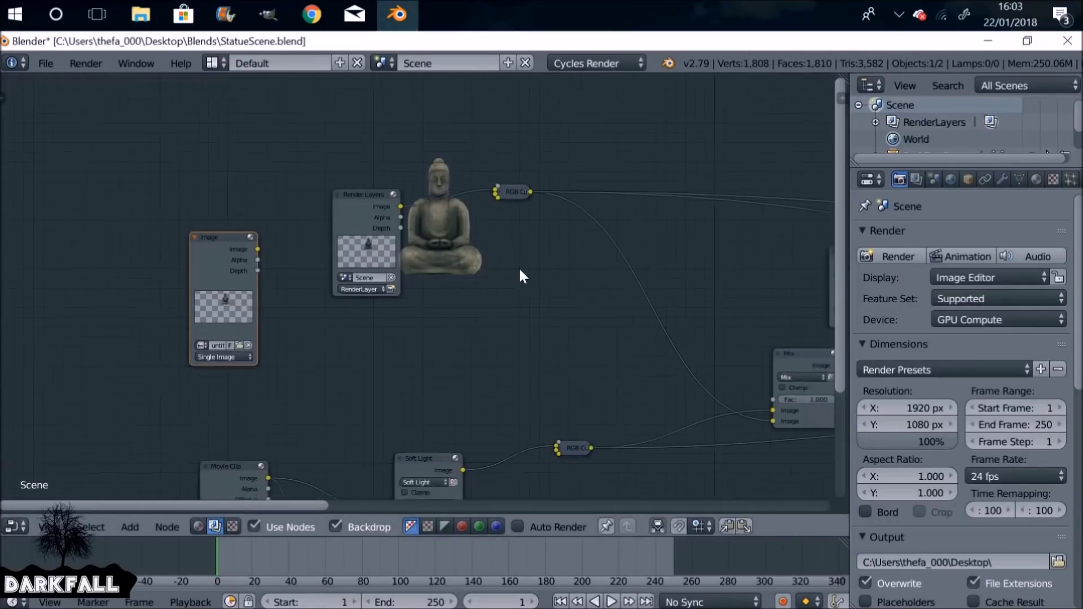
scroll(520, 270, down, 2)
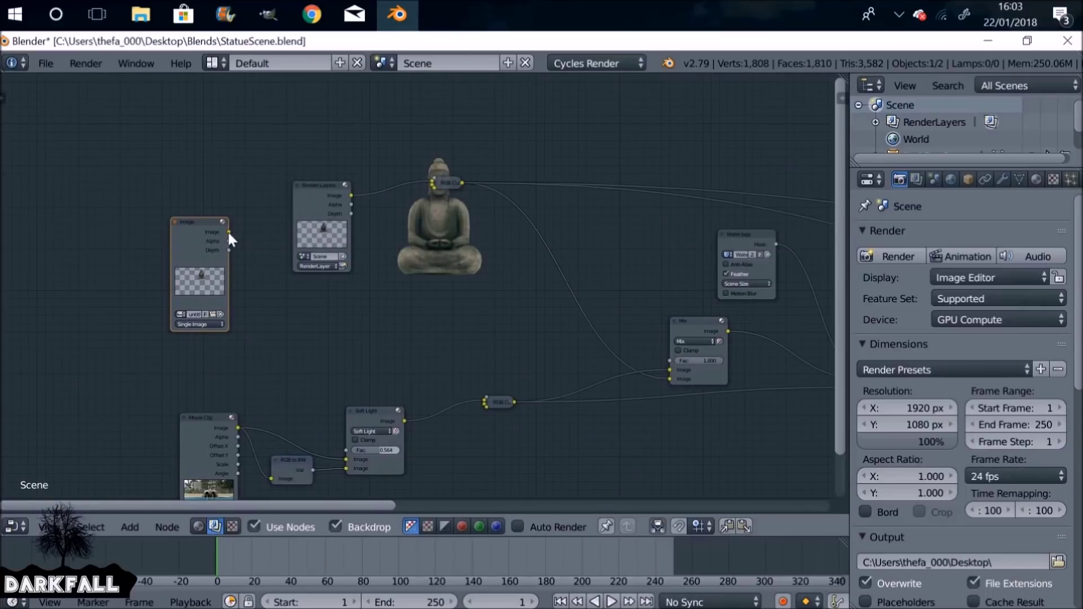
Link the untitled.png Image node output to the Mix node's lower Image input.
drag(229, 232, 671, 374)
middle_drag(535, 305, 223, 204)
scroll(223, 204, down, 1)
Delete the Render Layers and viewer nodes, then select Composite to show the statue on the fountain backdrop.
drag(153, 219, 194, 129)
middle_drag(466, 290, 303, 277)
scroll(295, 280, down, 1)
drag(243, 207, 281, 147)
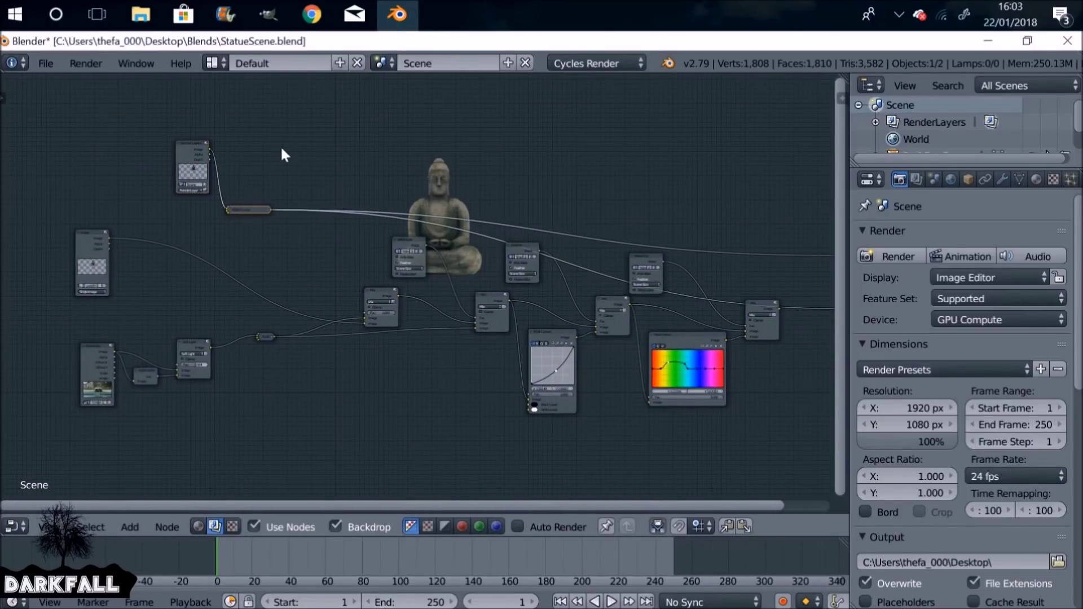
drag(244, 209, 296, 147)
shift+click(191, 155)
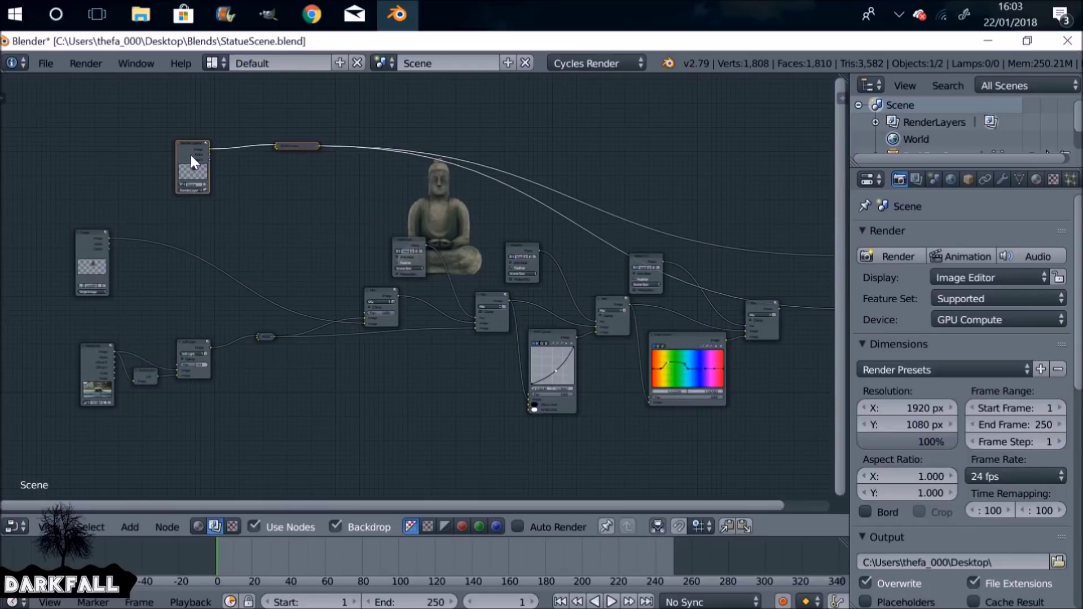
key(x)
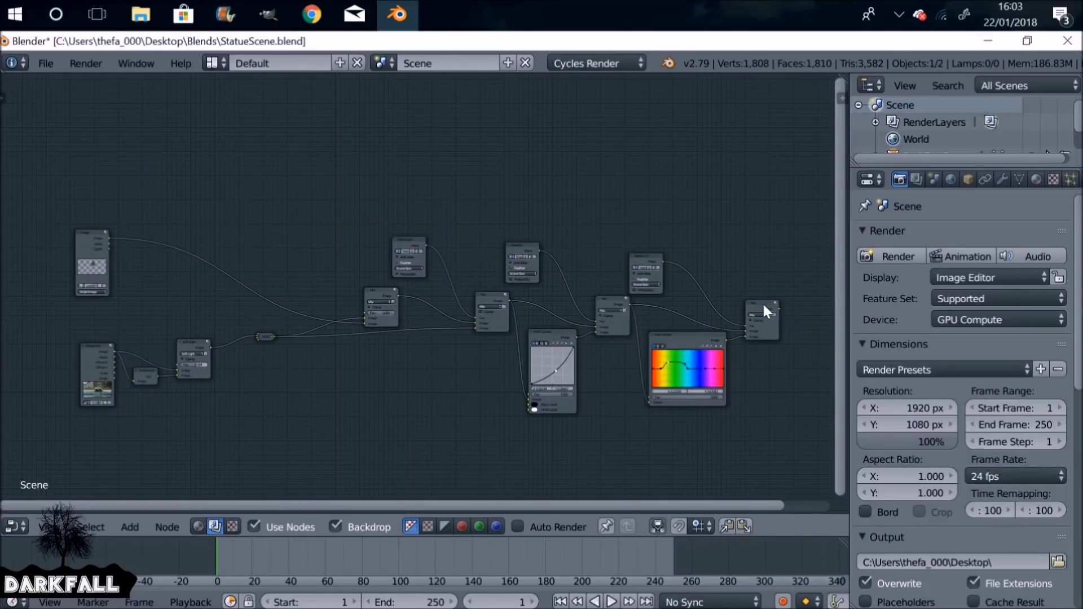
click(764, 306)
middle_drag(451, 268, 470, 301)
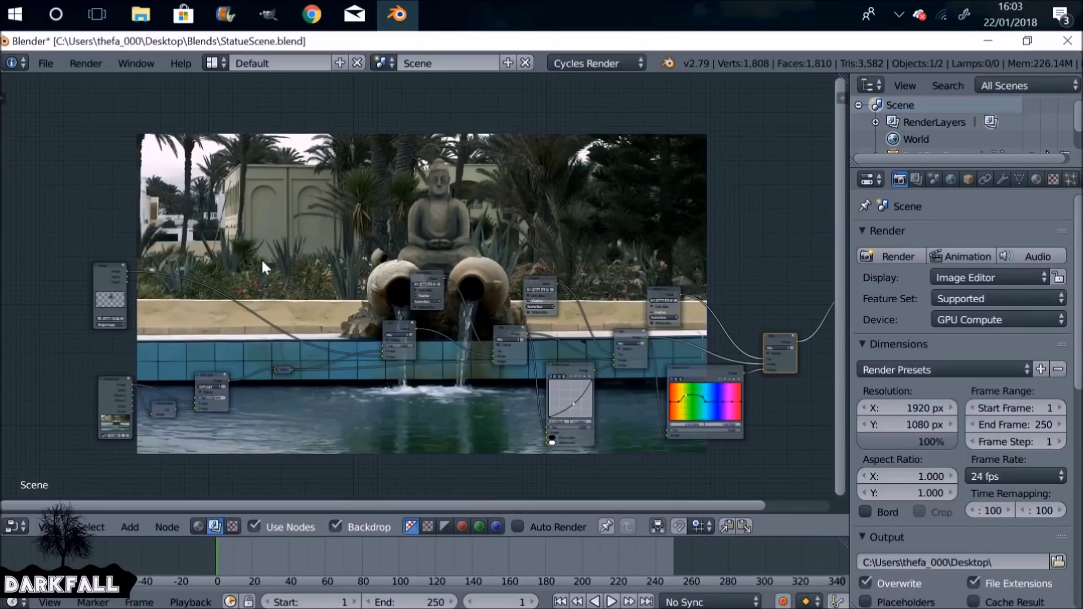
Render the composite, then nudge the Mix node right and re-render frame 1 in Cycles.
click(897, 257)
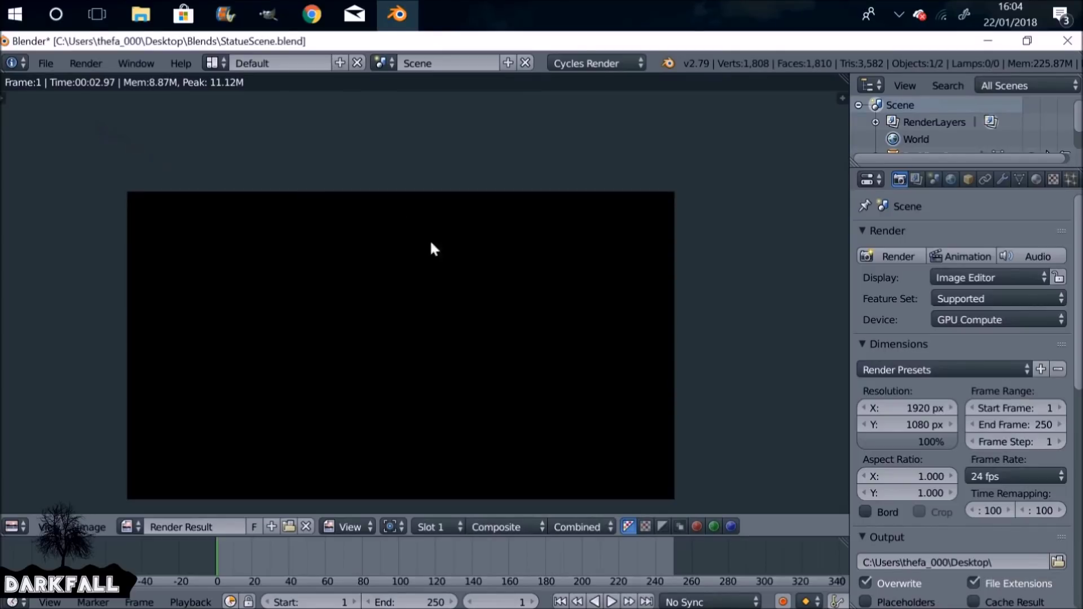
key(Escape)
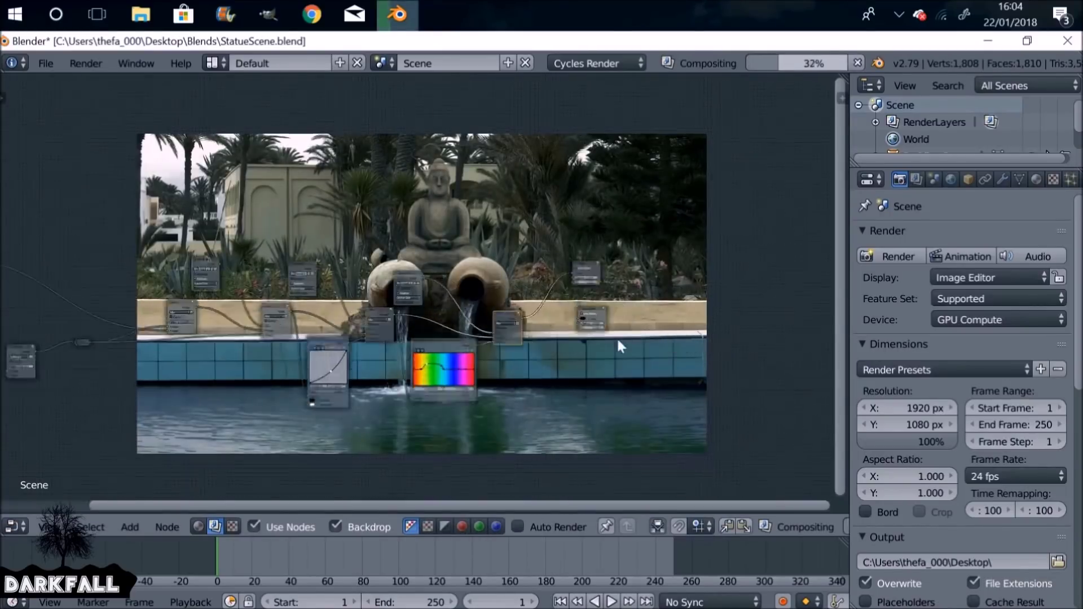
drag(594, 342, 697, 342)
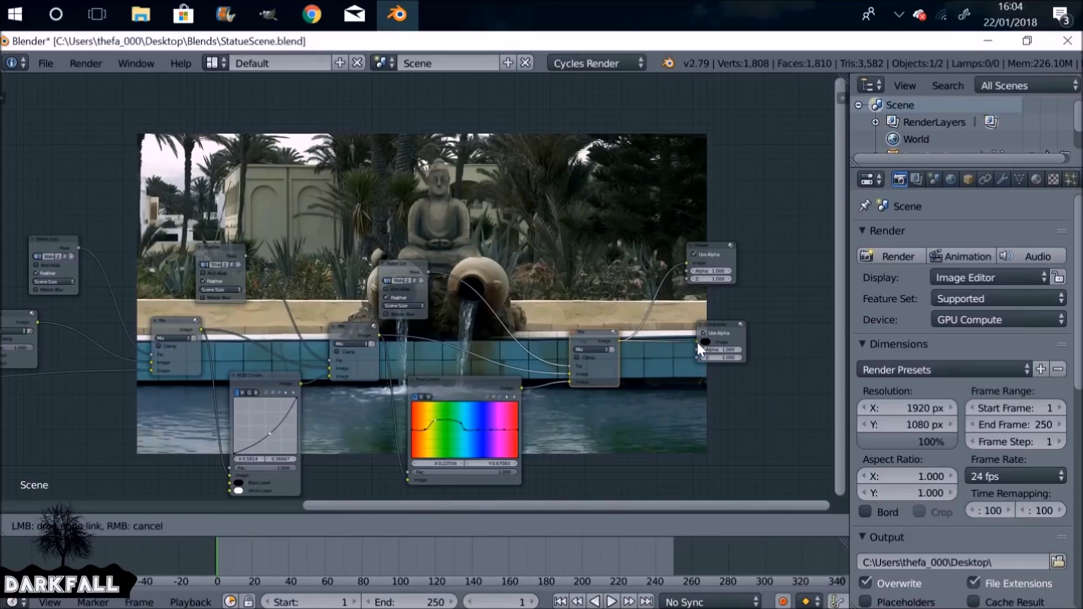
click(902, 256)
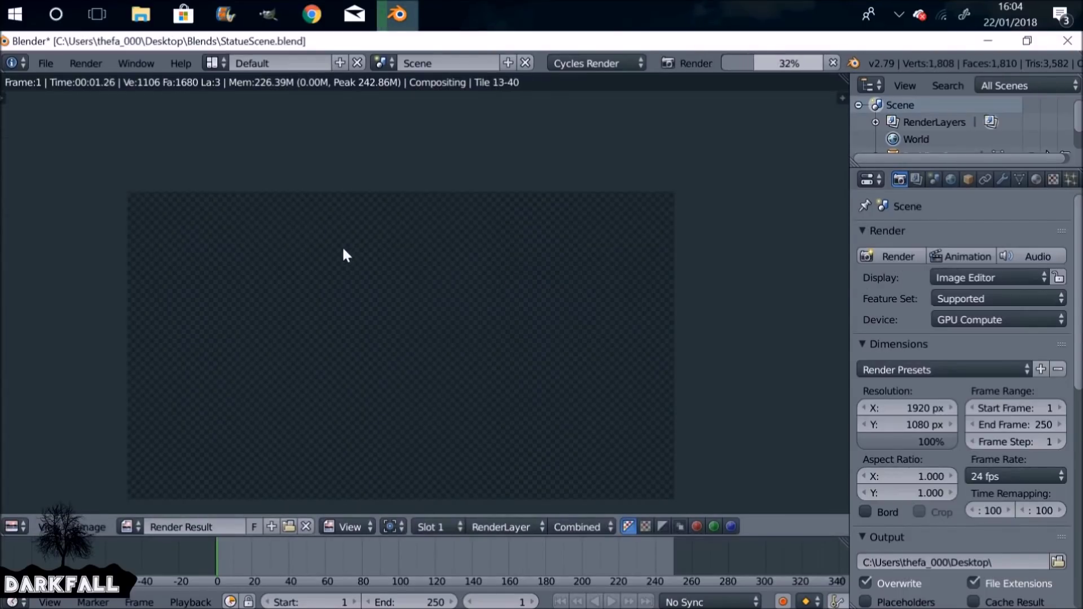
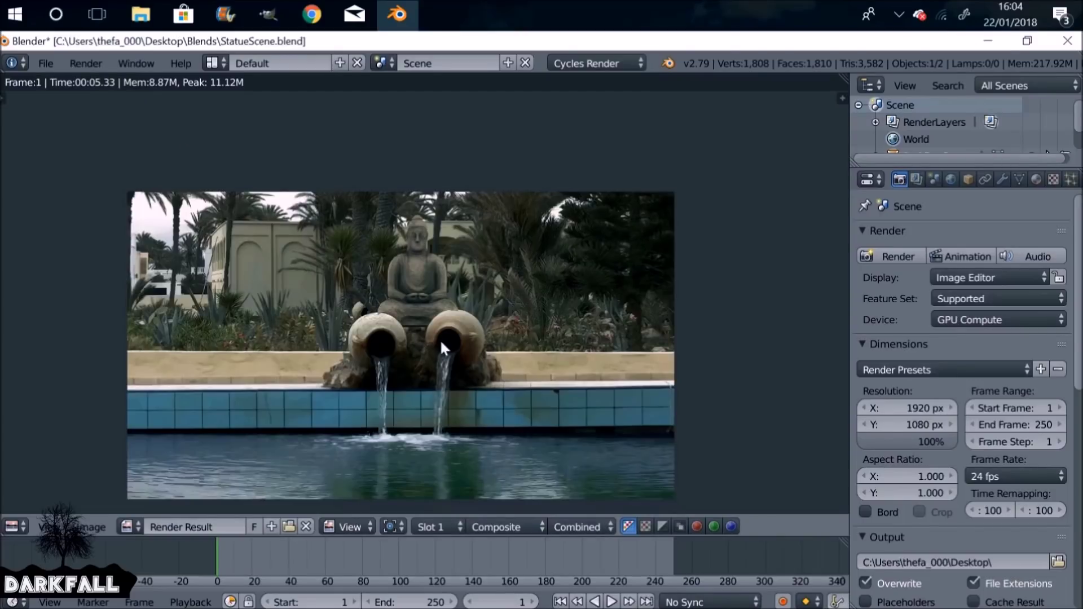
Spread the compositing nodes out across the fountain render backdrop.
key(Escape)
middle_drag(528, 364, 376, 382)
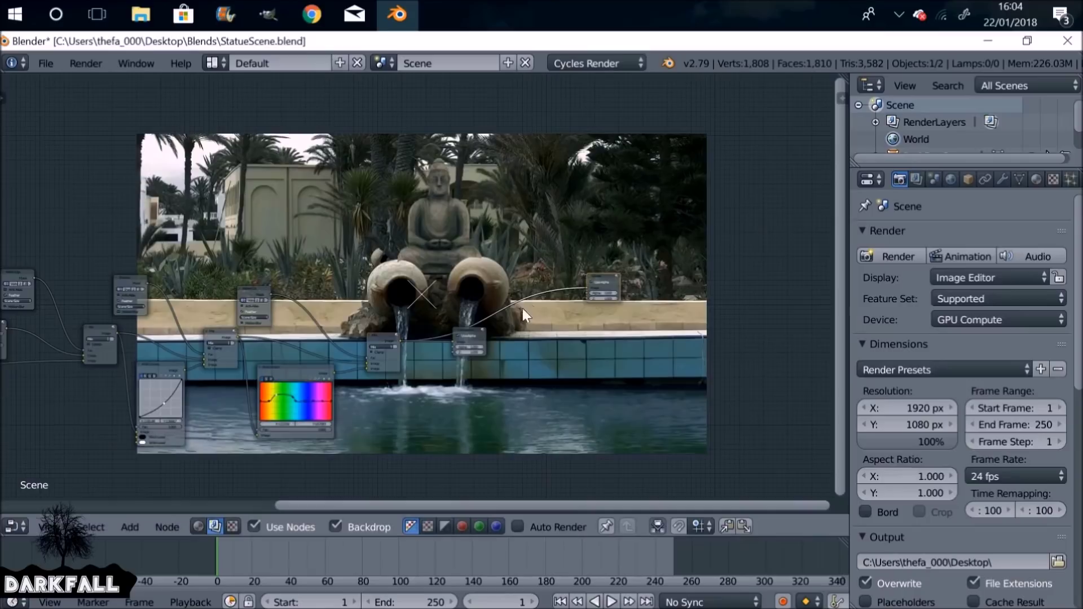
drag(483, 336, 536, 350)
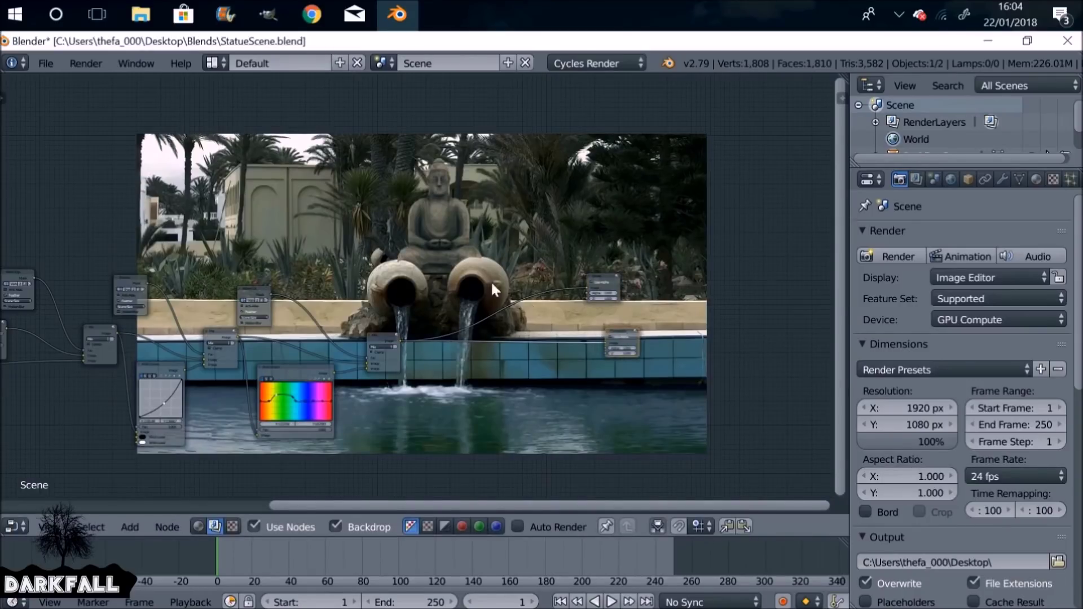
drag(479, 313, 243, 367)
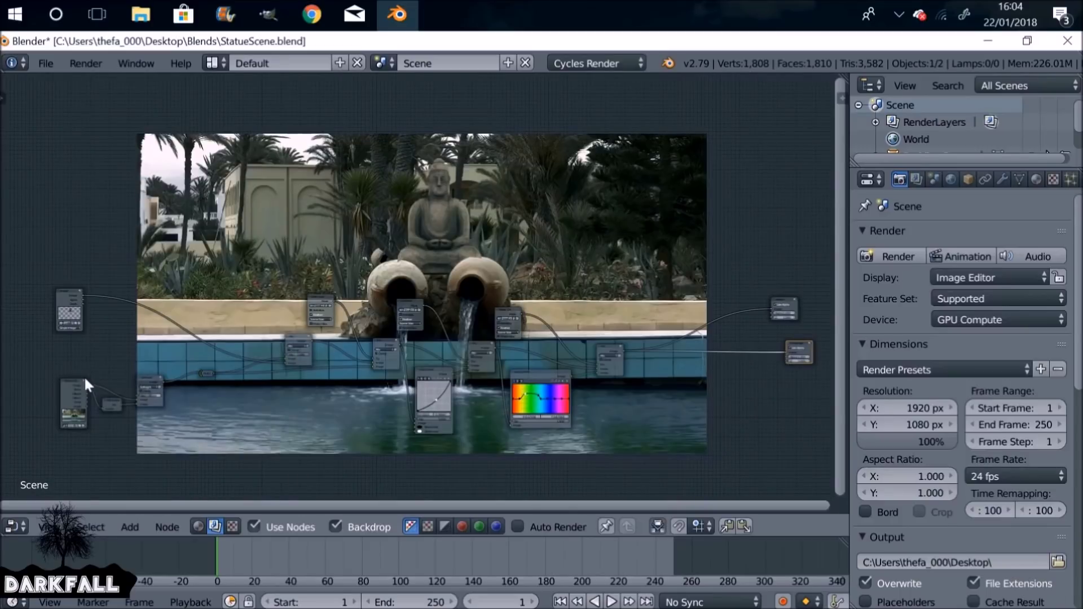
Preview the background plate alone, then reconnect the viewer to the statue composite.
ctrl+shift+click(70, 384)
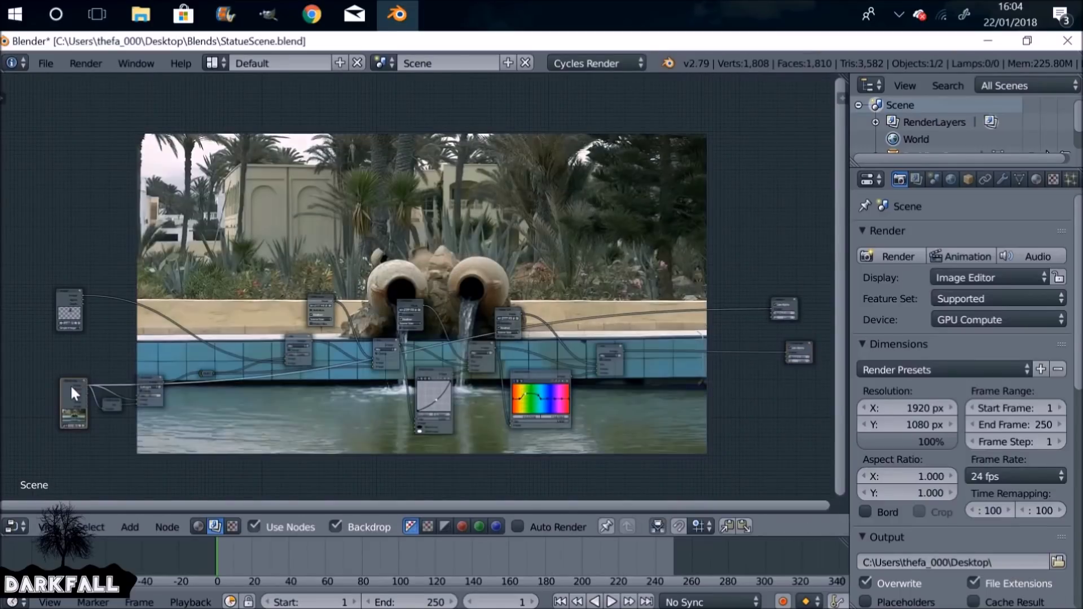
ctrl+shift+click(606, 345)
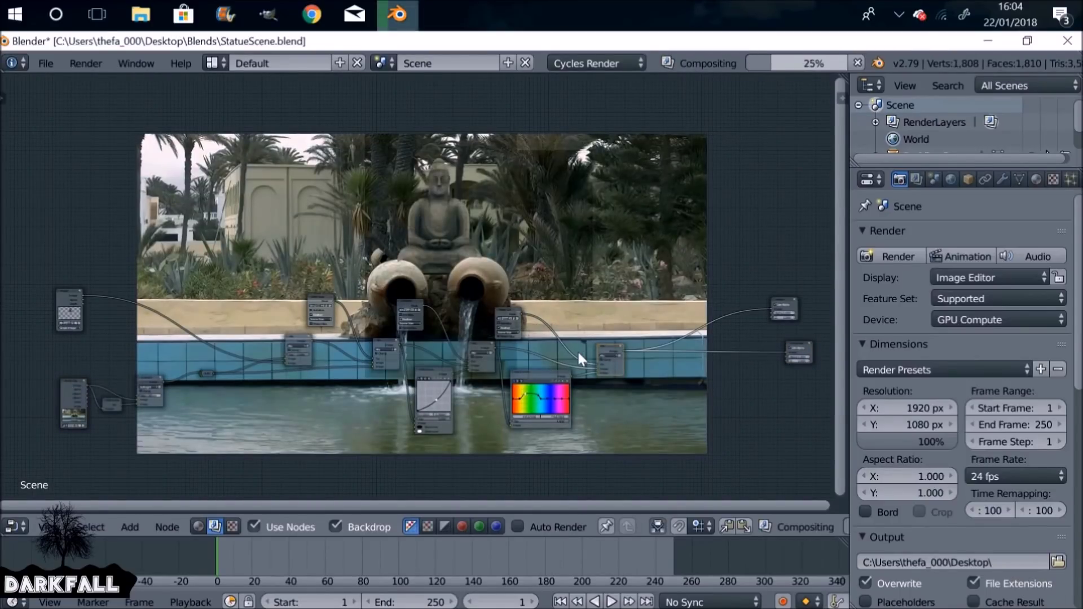
middle_drag(578, 350, 485, 391)
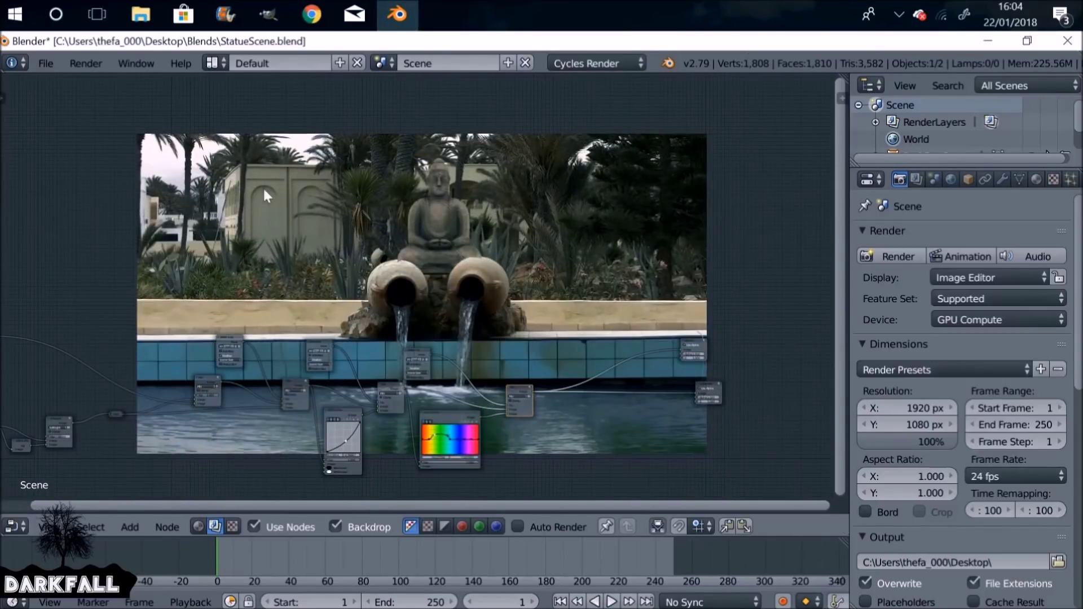
Change the output file format from PNG to FFmpeg video and expand its Encoding settings.
scroll(962, 336, down, 9)
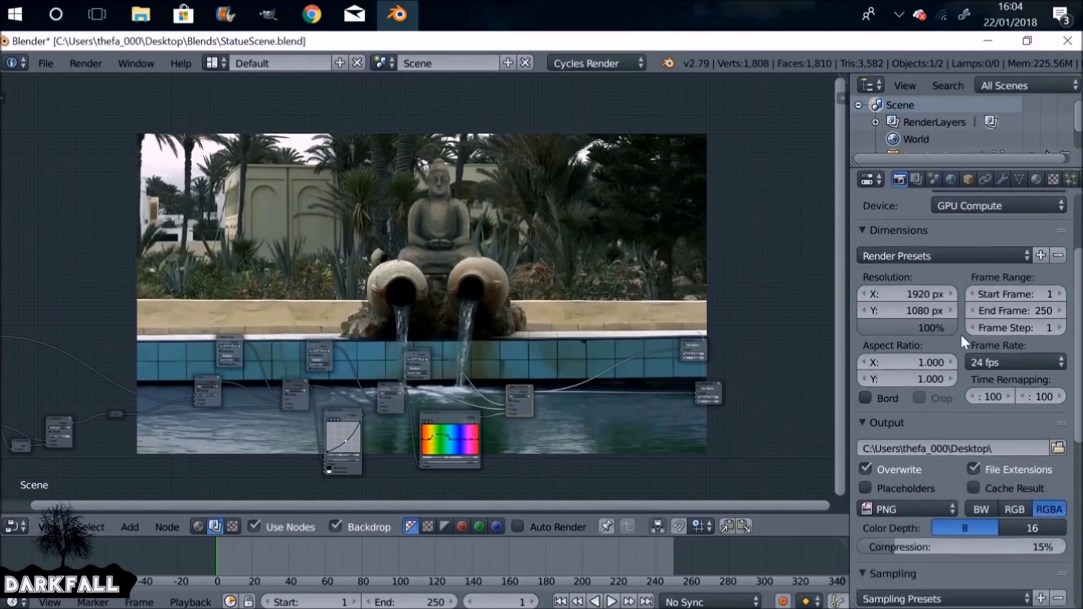
scroll(960, 332, down, 2)
click(891, 368)
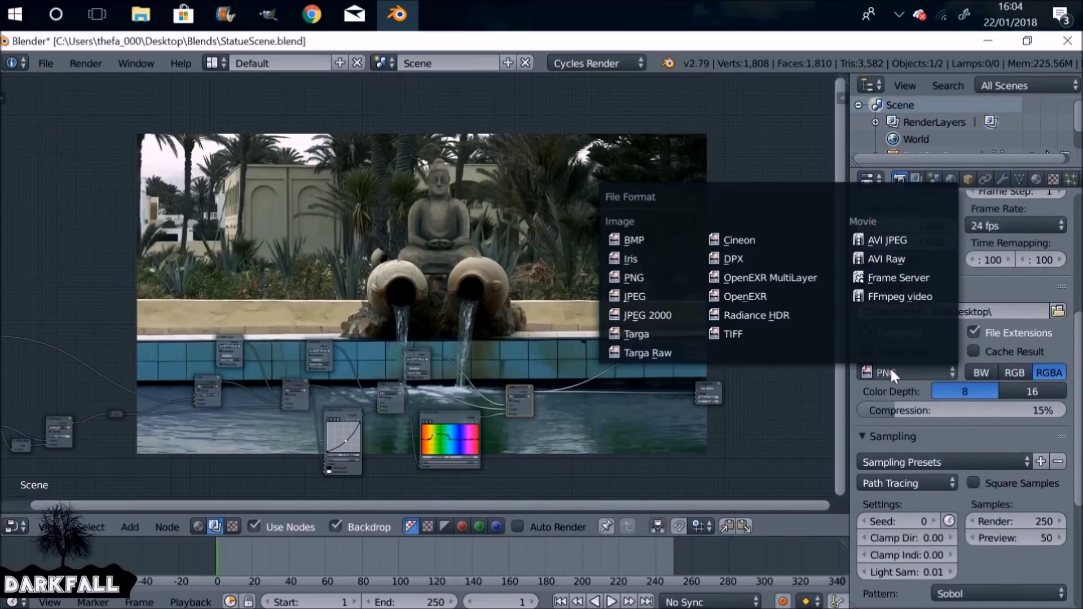
middle_drag(522, 299, 509, 248)
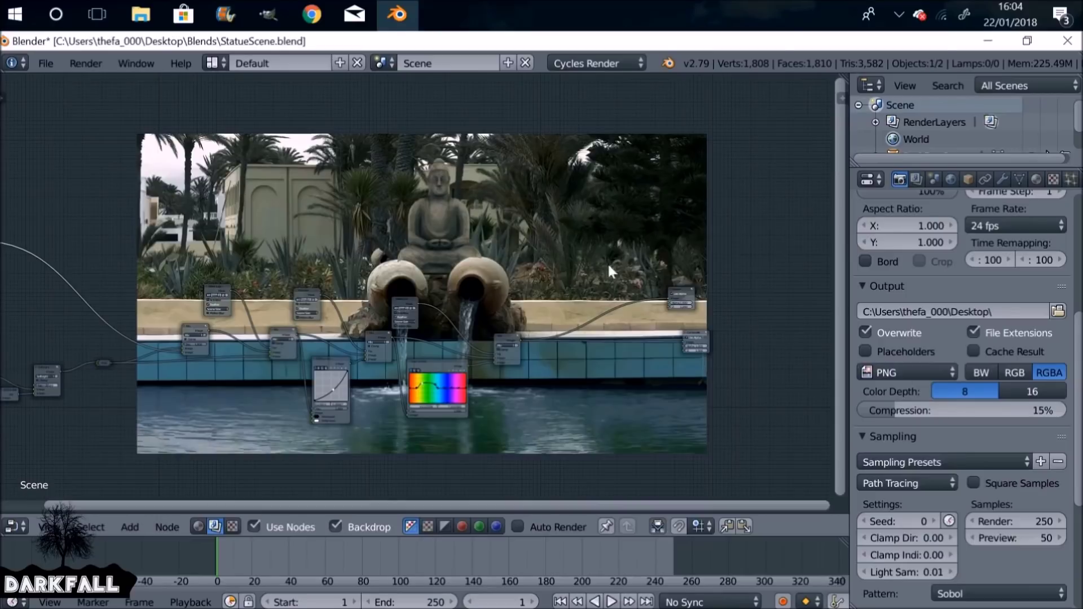
click(883, 370)
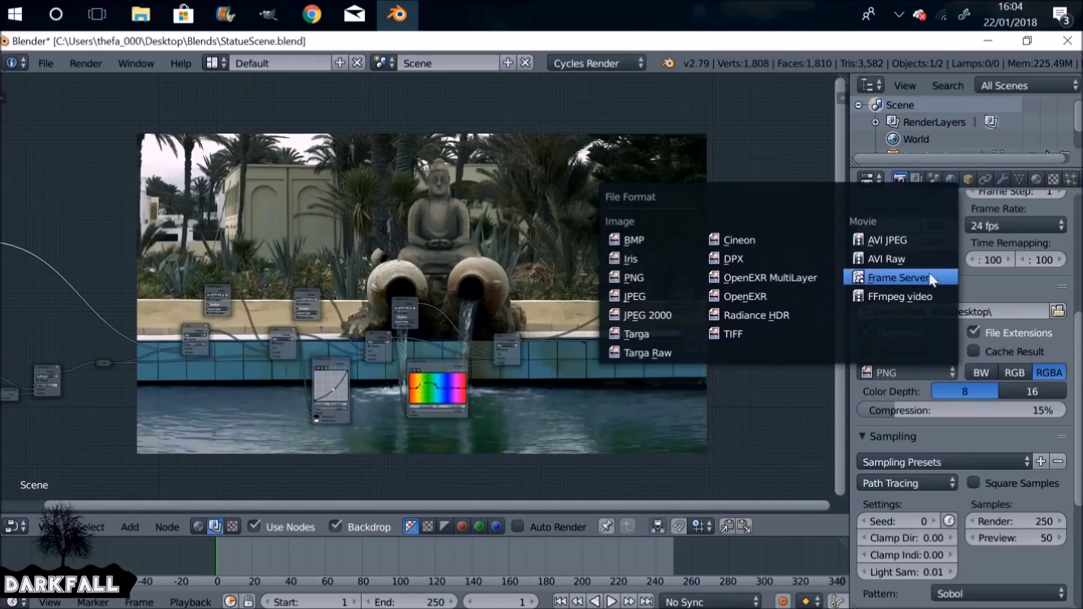
click(922, 292)
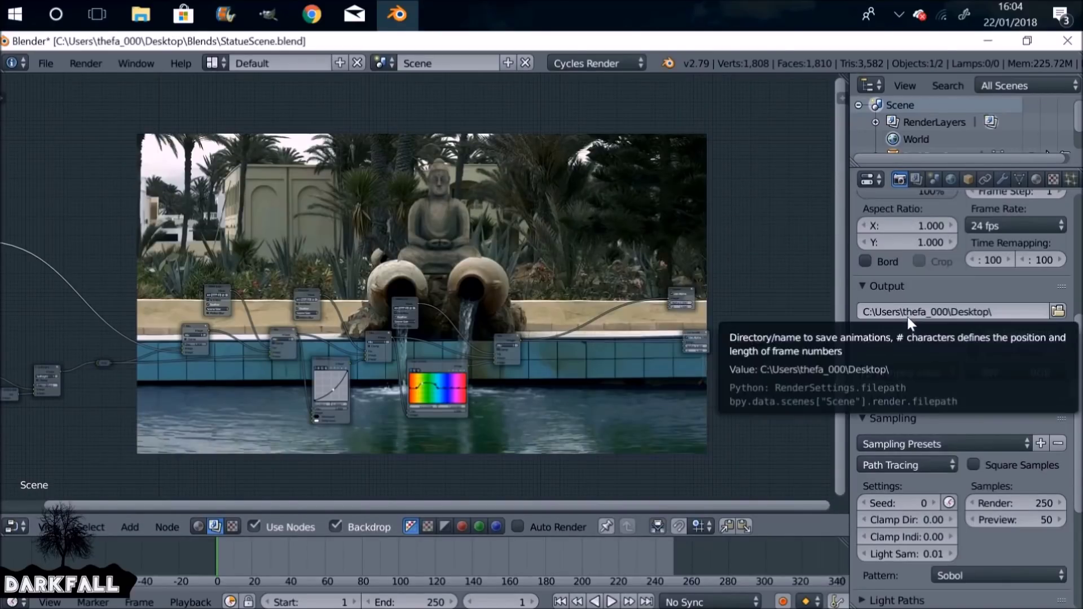
click(880, 399)
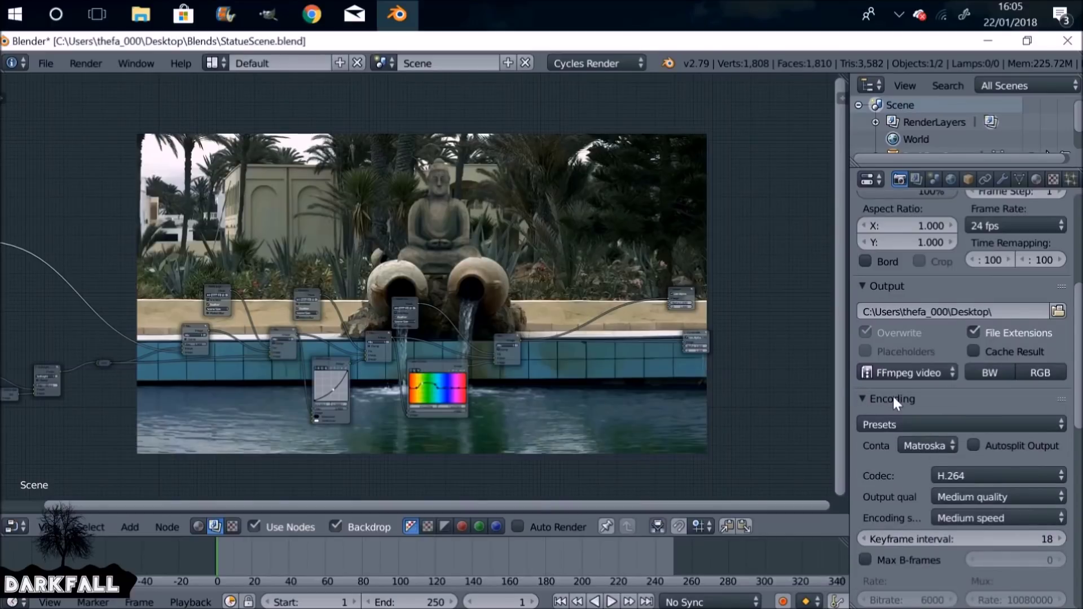
scroll(893, 395, down, 2)
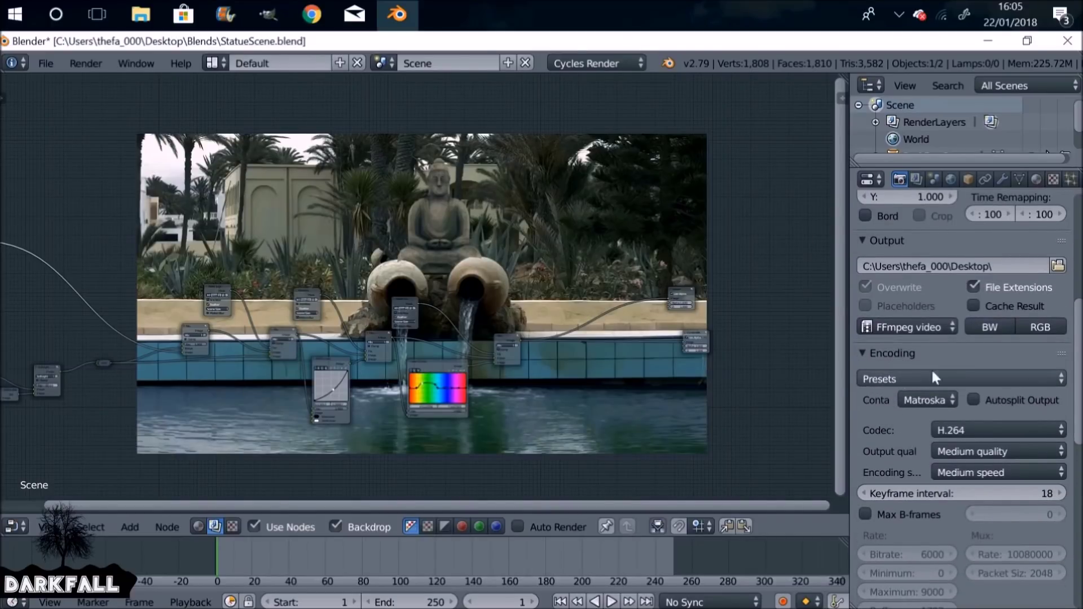
Apply the 'h264 in MP4' encoding preset for an MPEG-4 container.
click(958, 377)
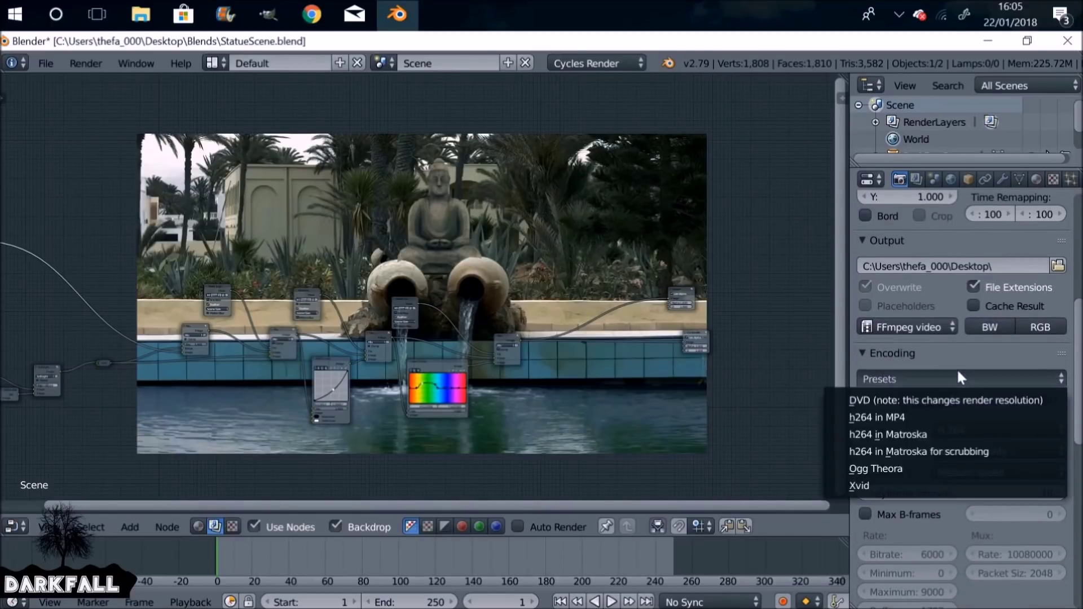
click(921, 422)
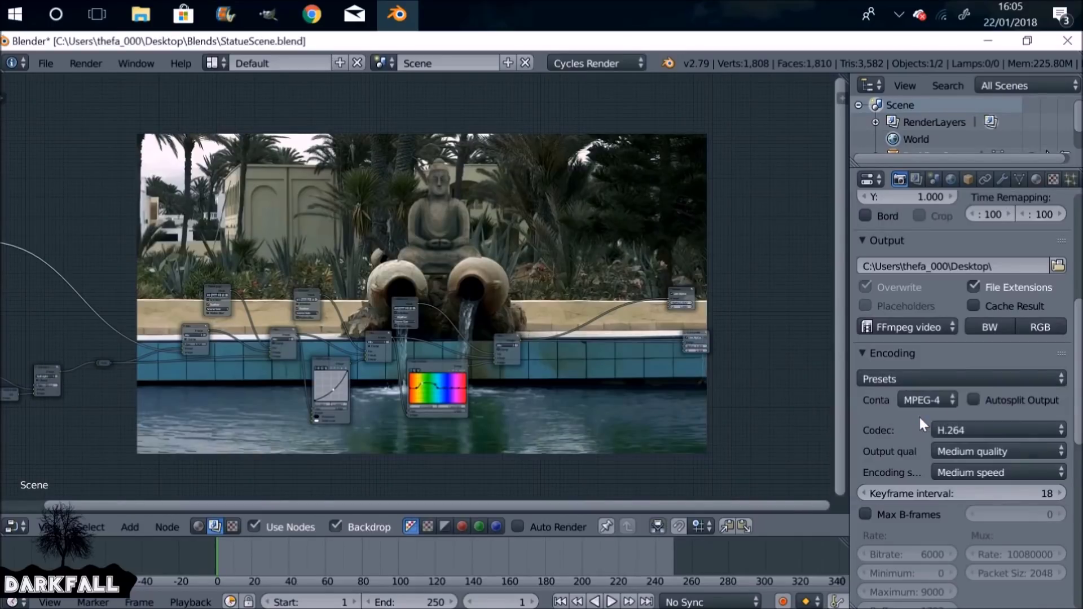
scroll(921, 424, down, 2)
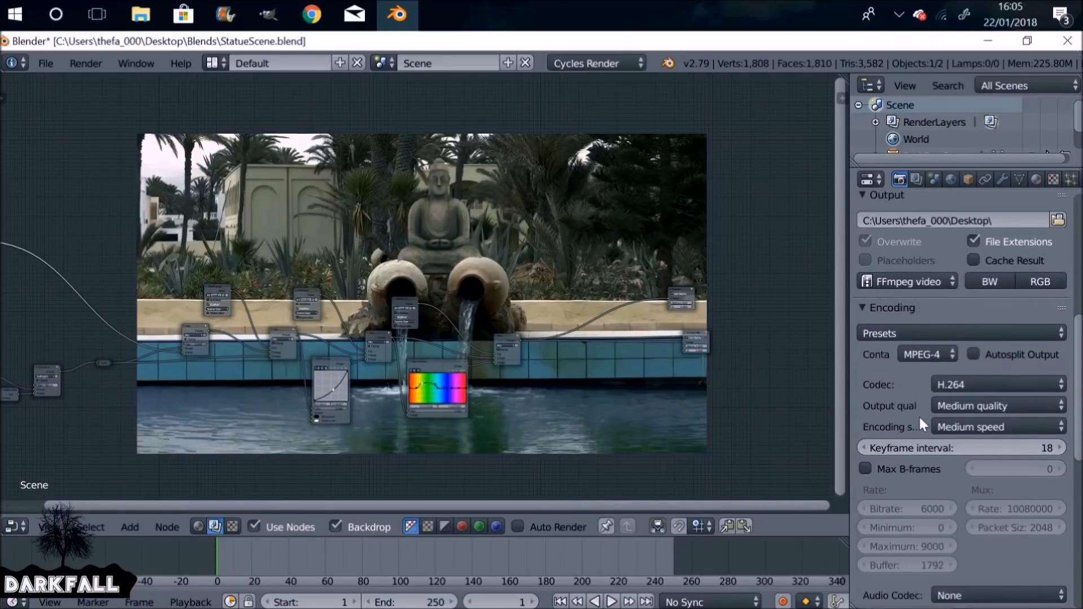
scroll(1015, 429, up, 4)
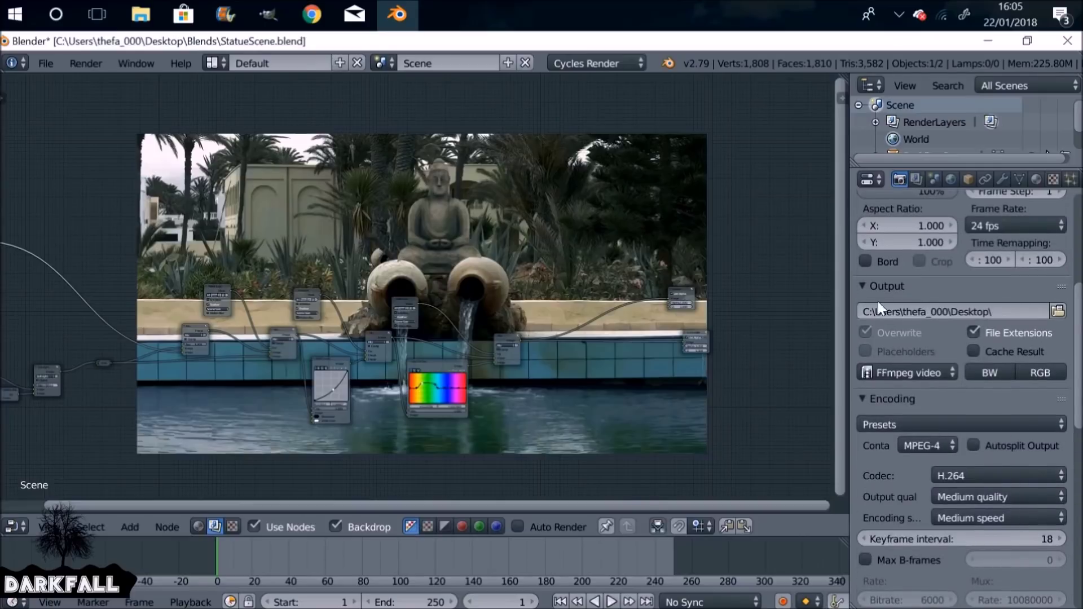
Check the Desktop output folder in the file browser, leaving the path unchanged.
click(1058, 311)
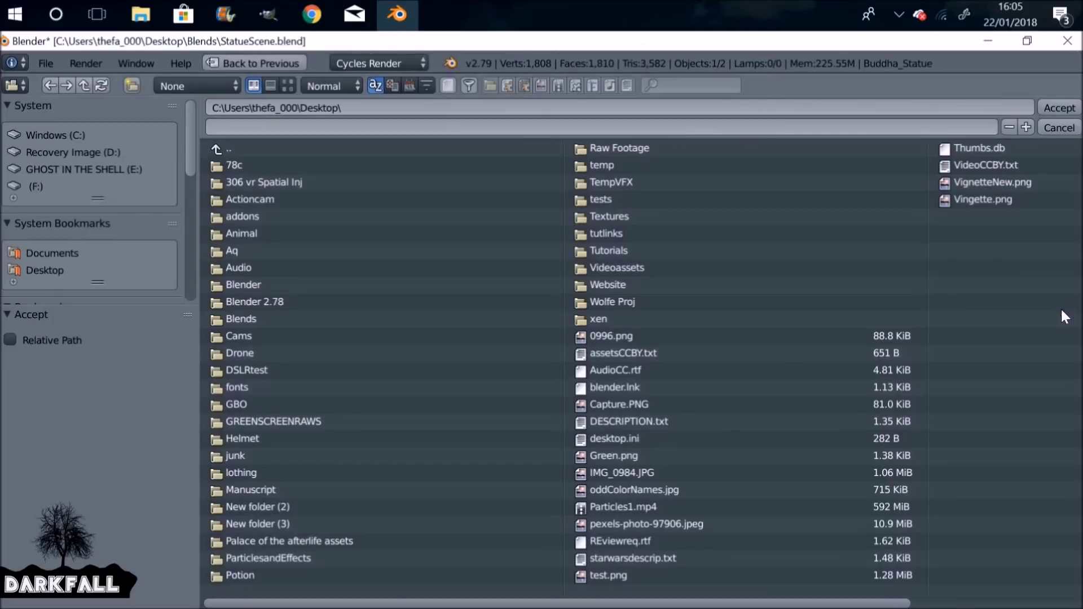
click(1060, 128)
scroll(994, 280, up, 10)
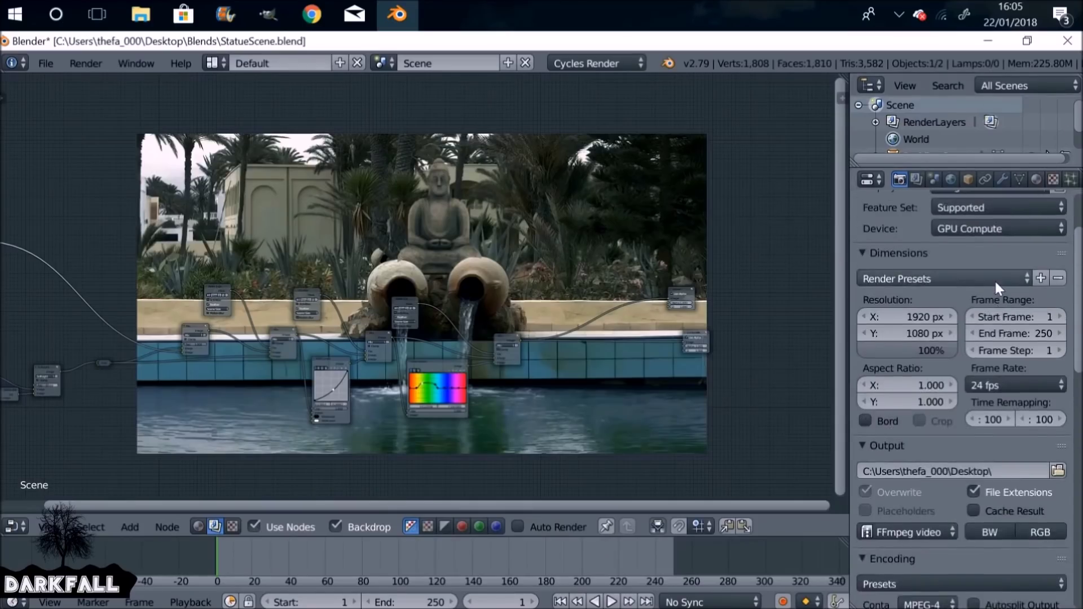